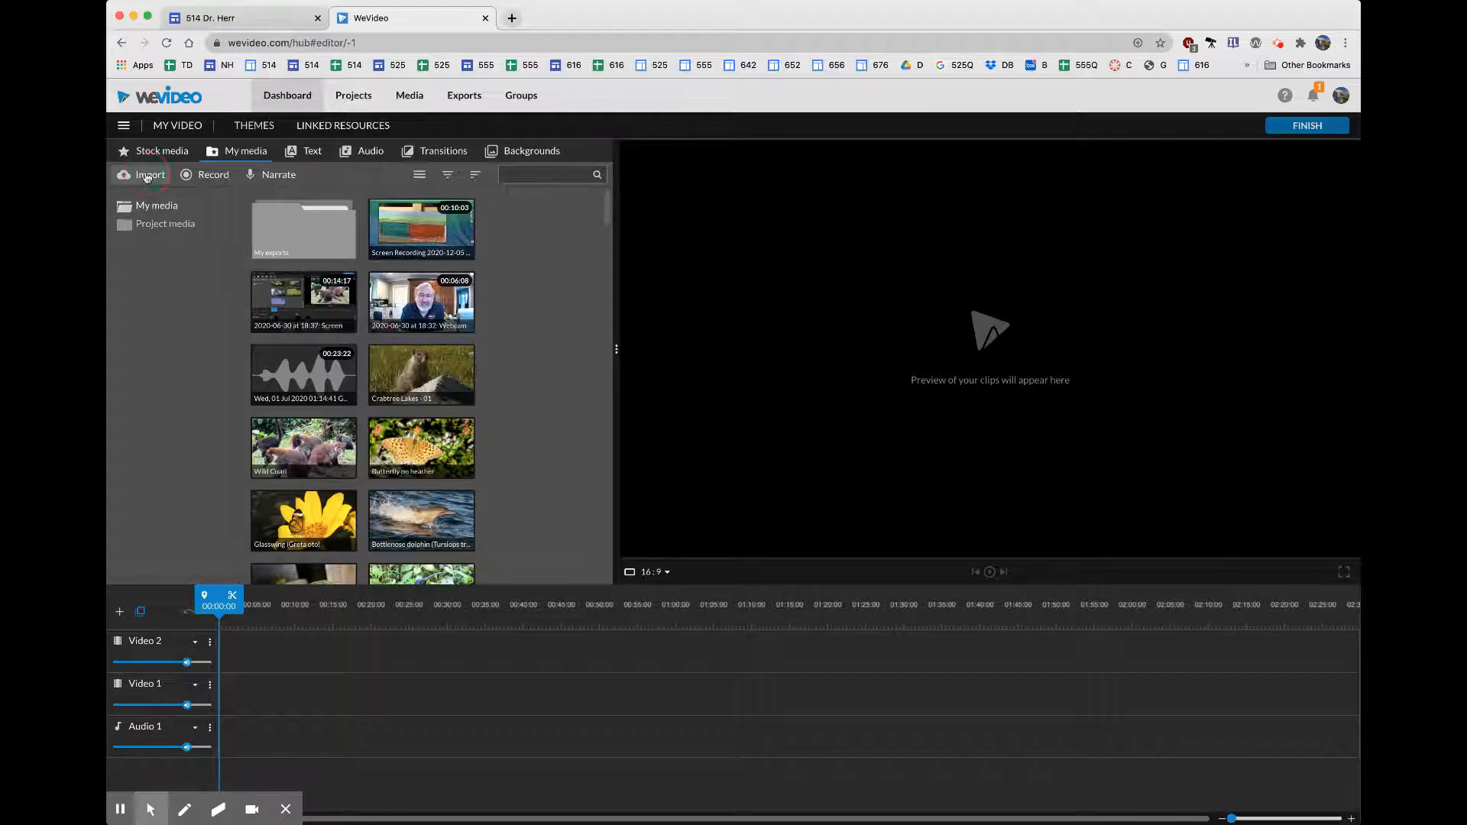
- Check the media import options and preview the butterfly and bottlenose dolphin images from the media library
click(142, 175)
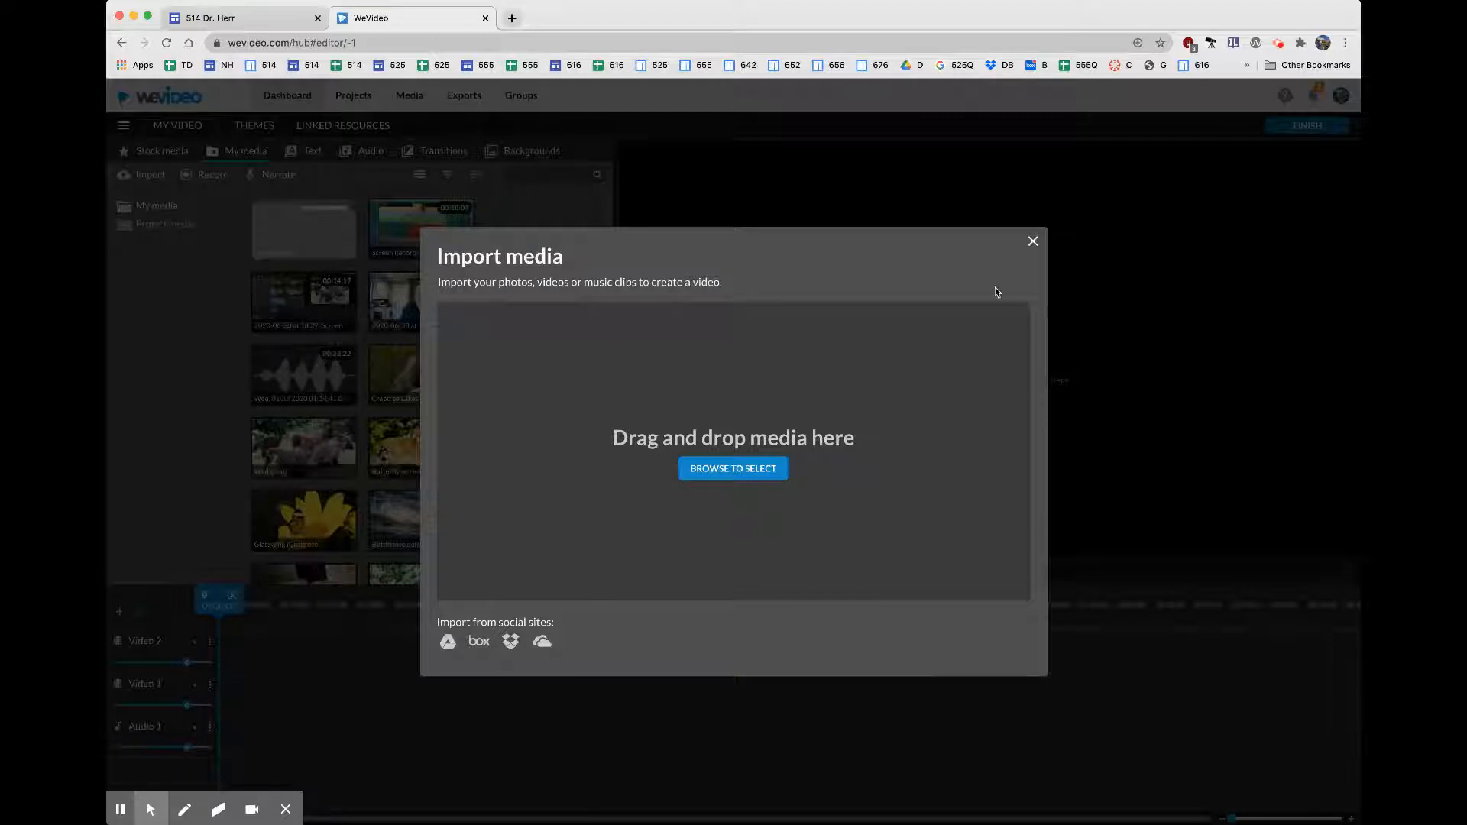
click(1034, 243)
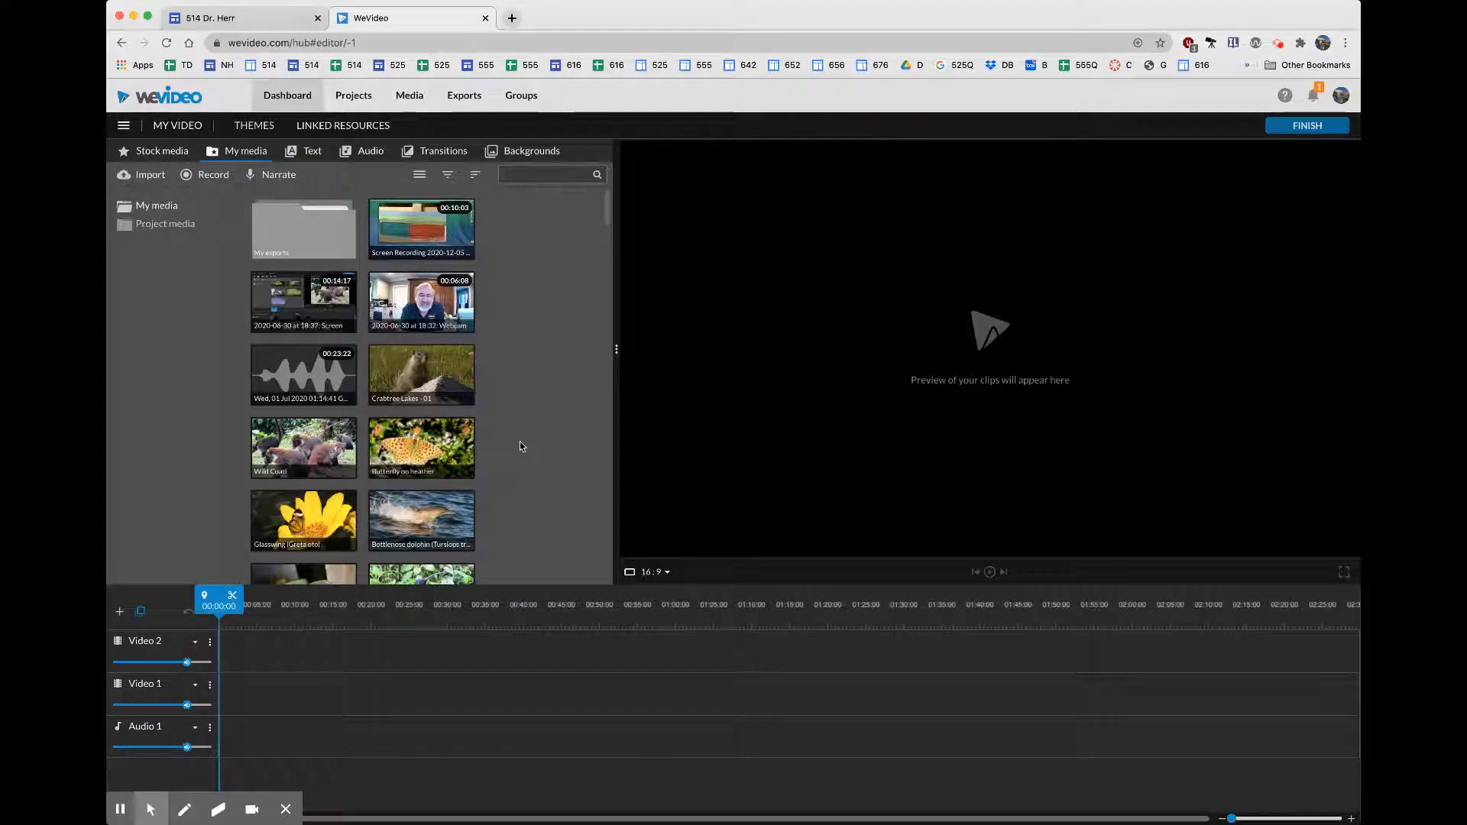
click(442, 451)
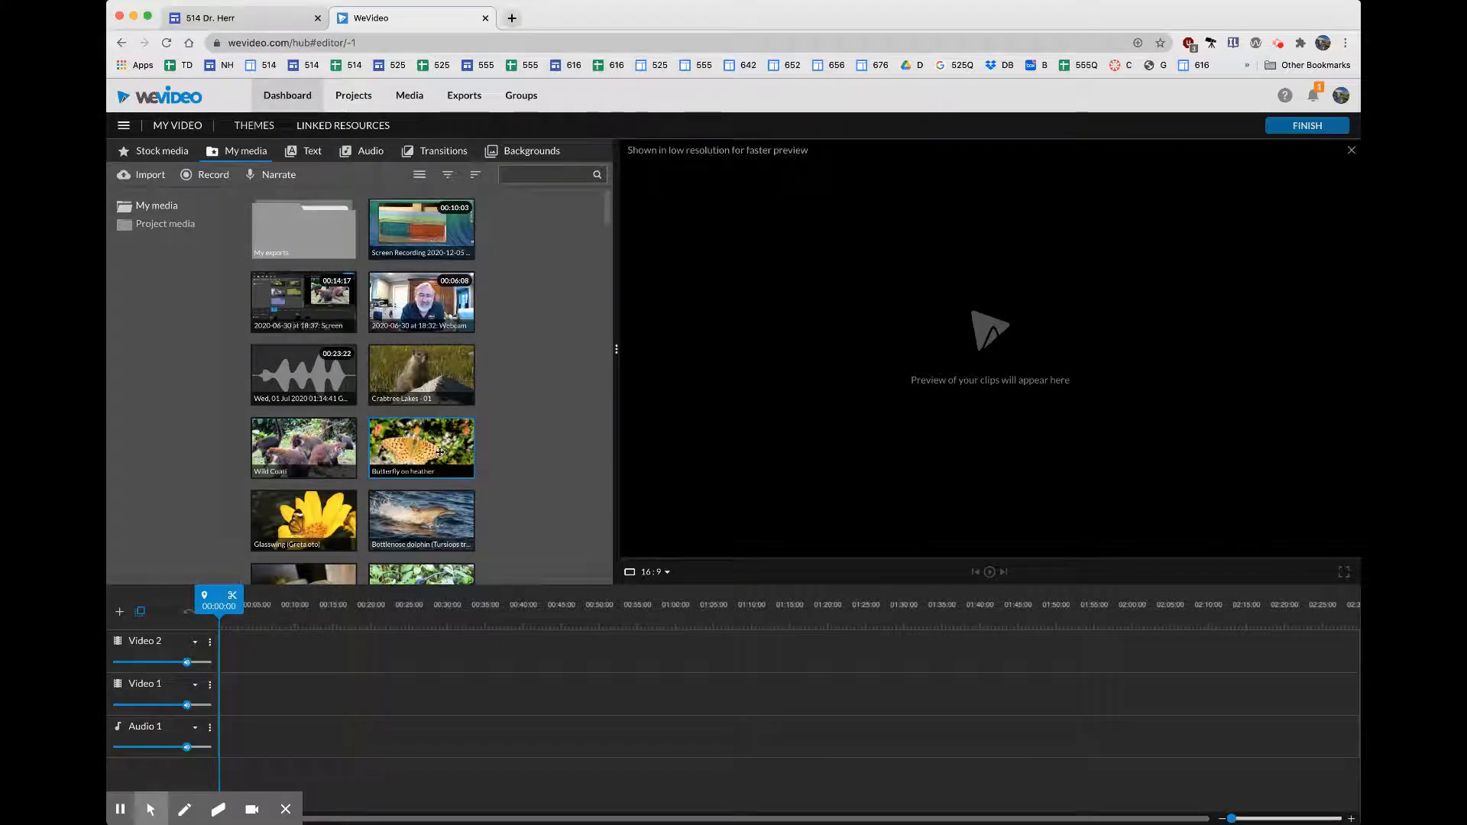
click(415, 527)
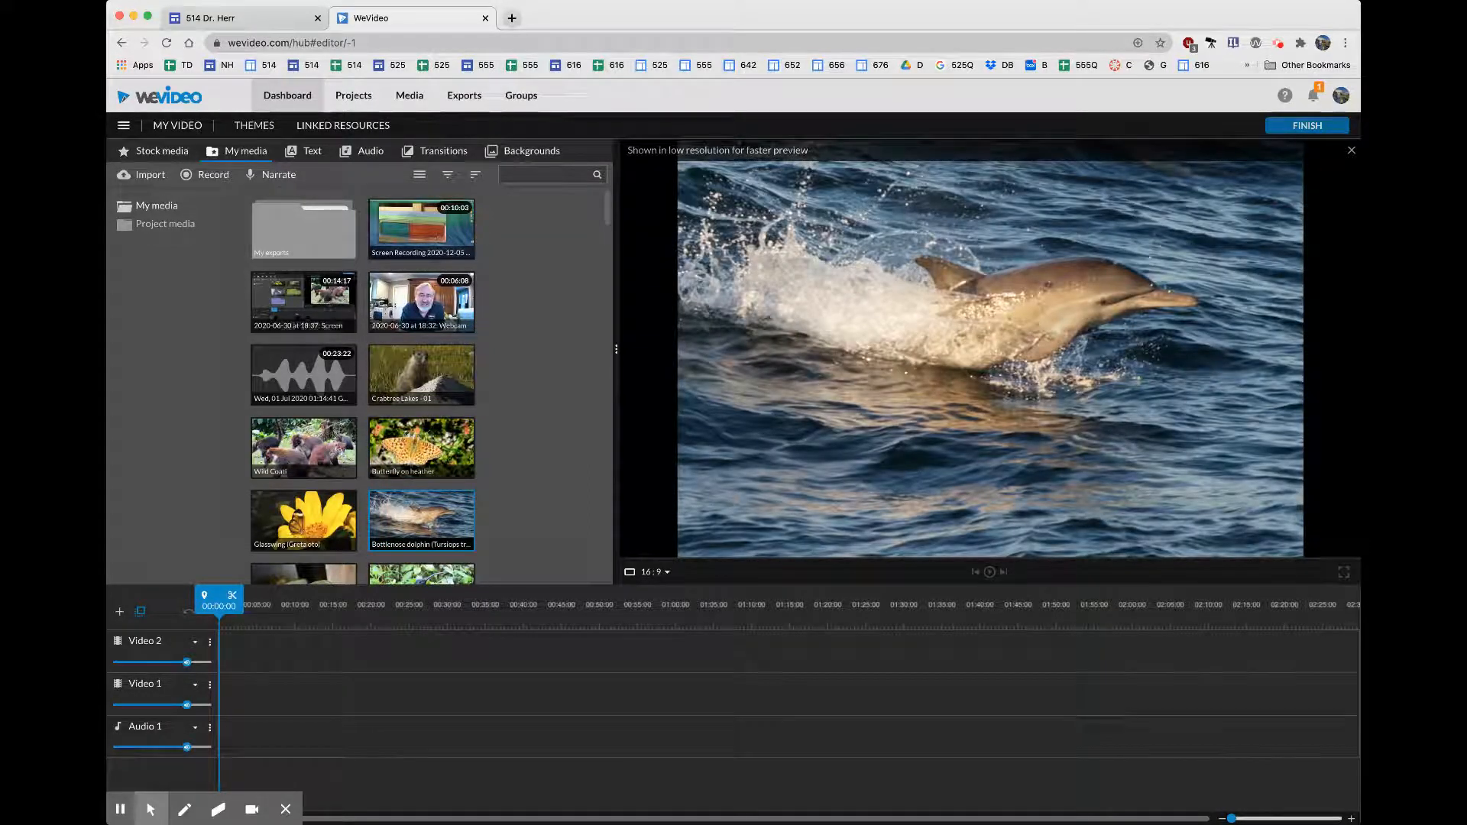
scroll(412, 528, down, 3)
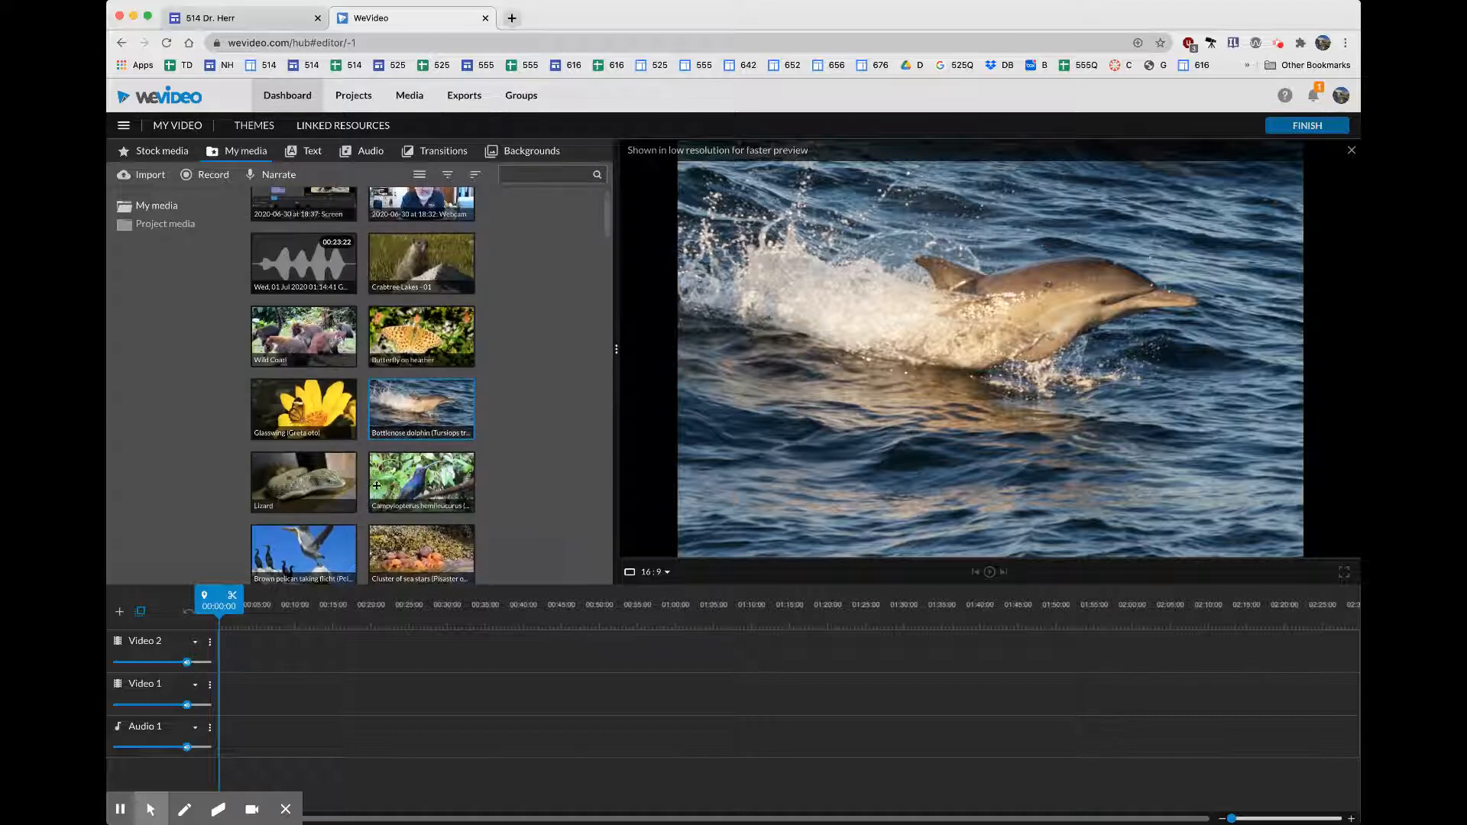
- Place the Wild Coati, Bottlenose dolphin and Brown pelicans, Manuel Antonio images one after another from the start of the Video 1 track
click(305, 349)
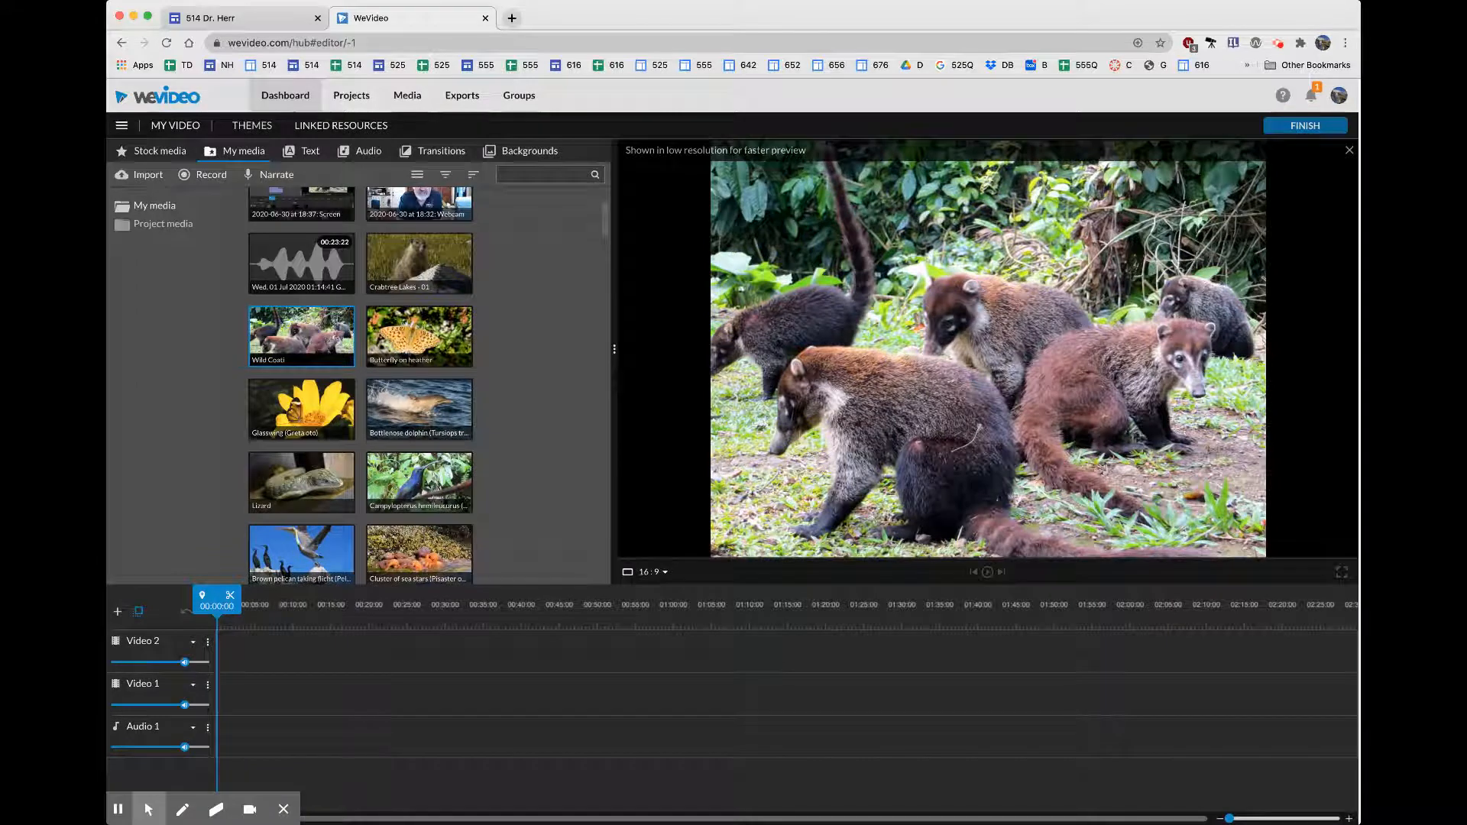
drag(302, 336, 236, 701)
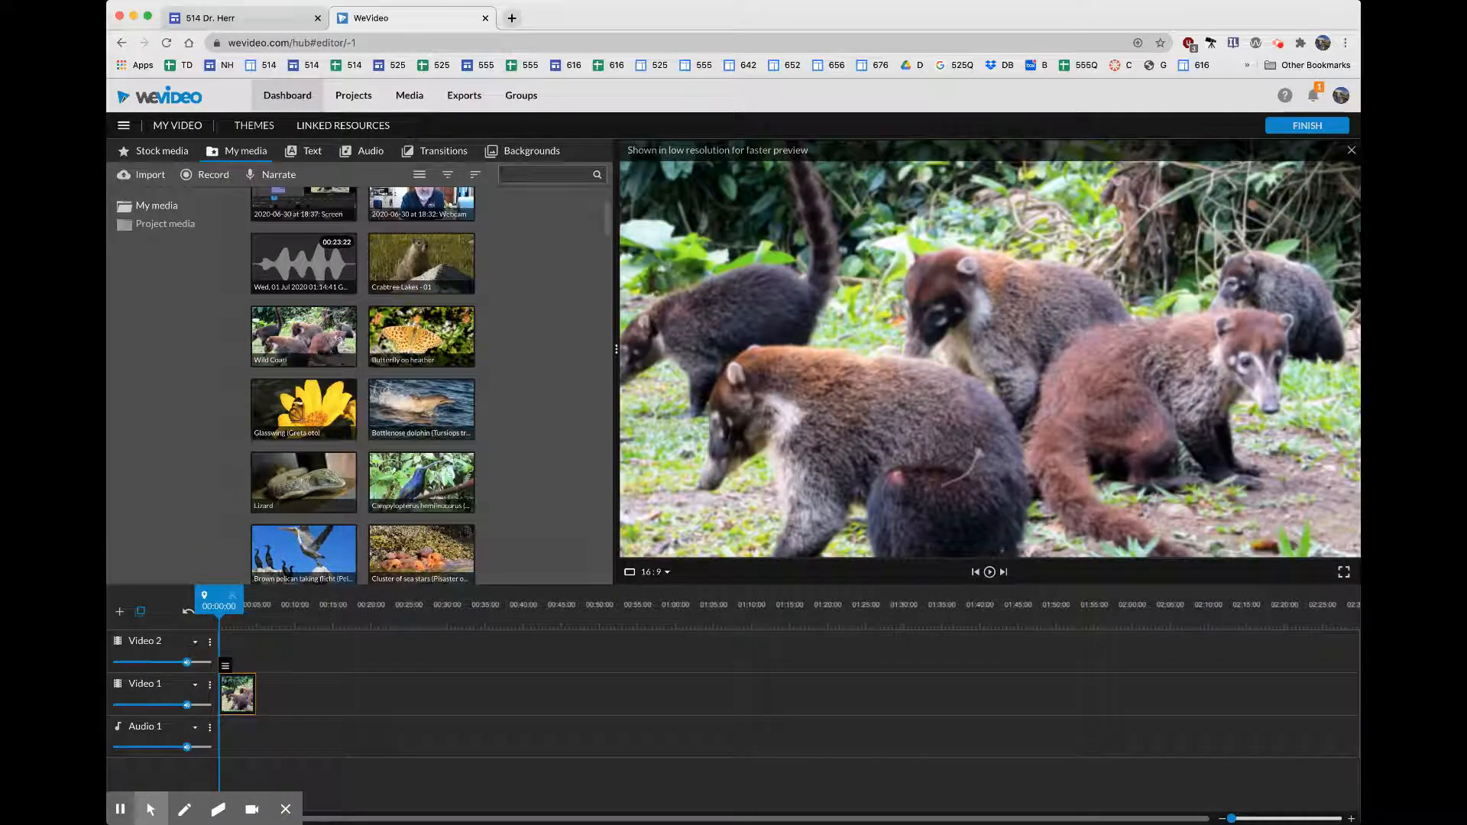
drag(424, 413, 277, 692)
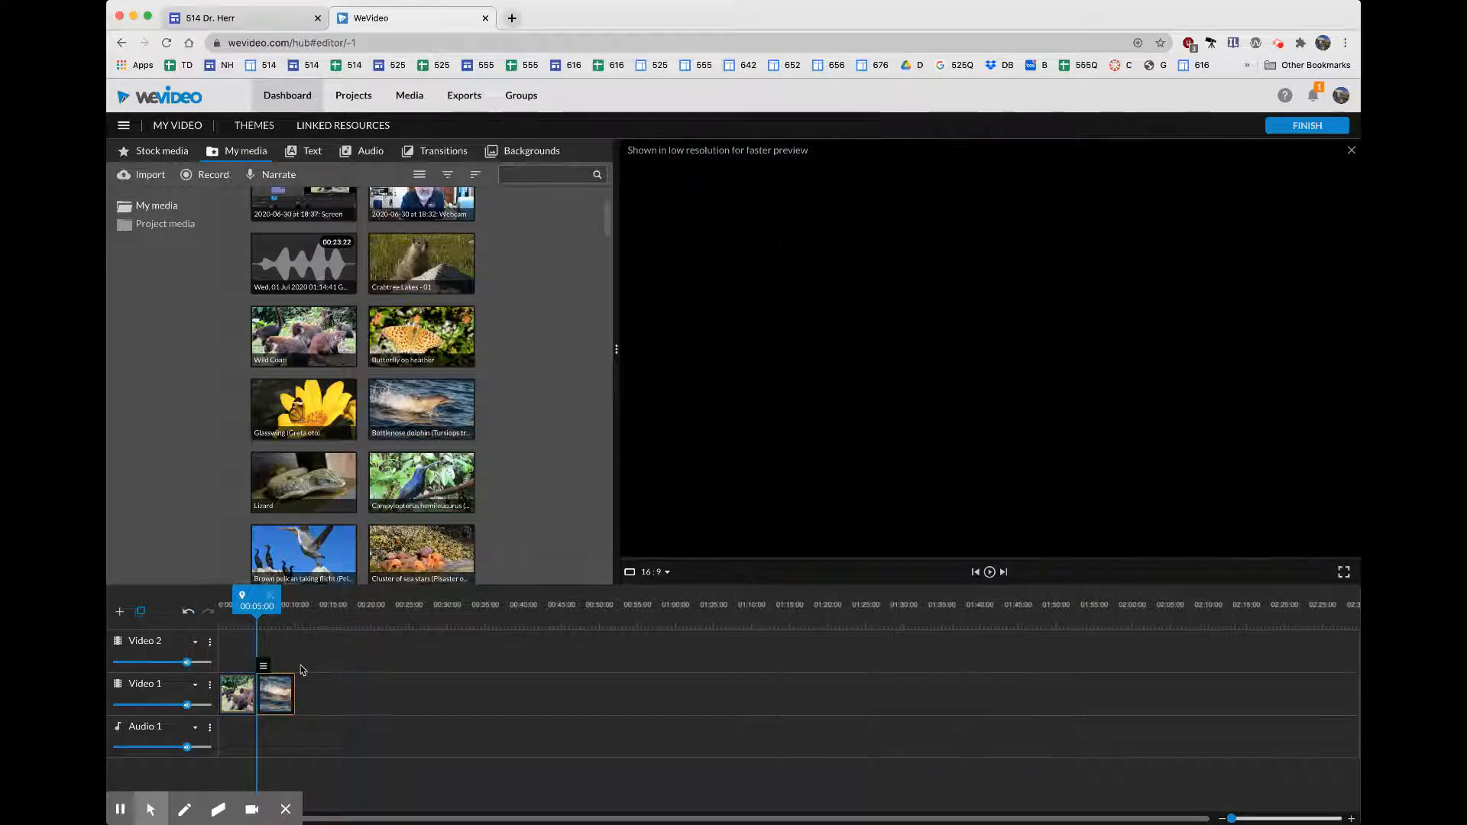
scroll(382, 535, down, 2)
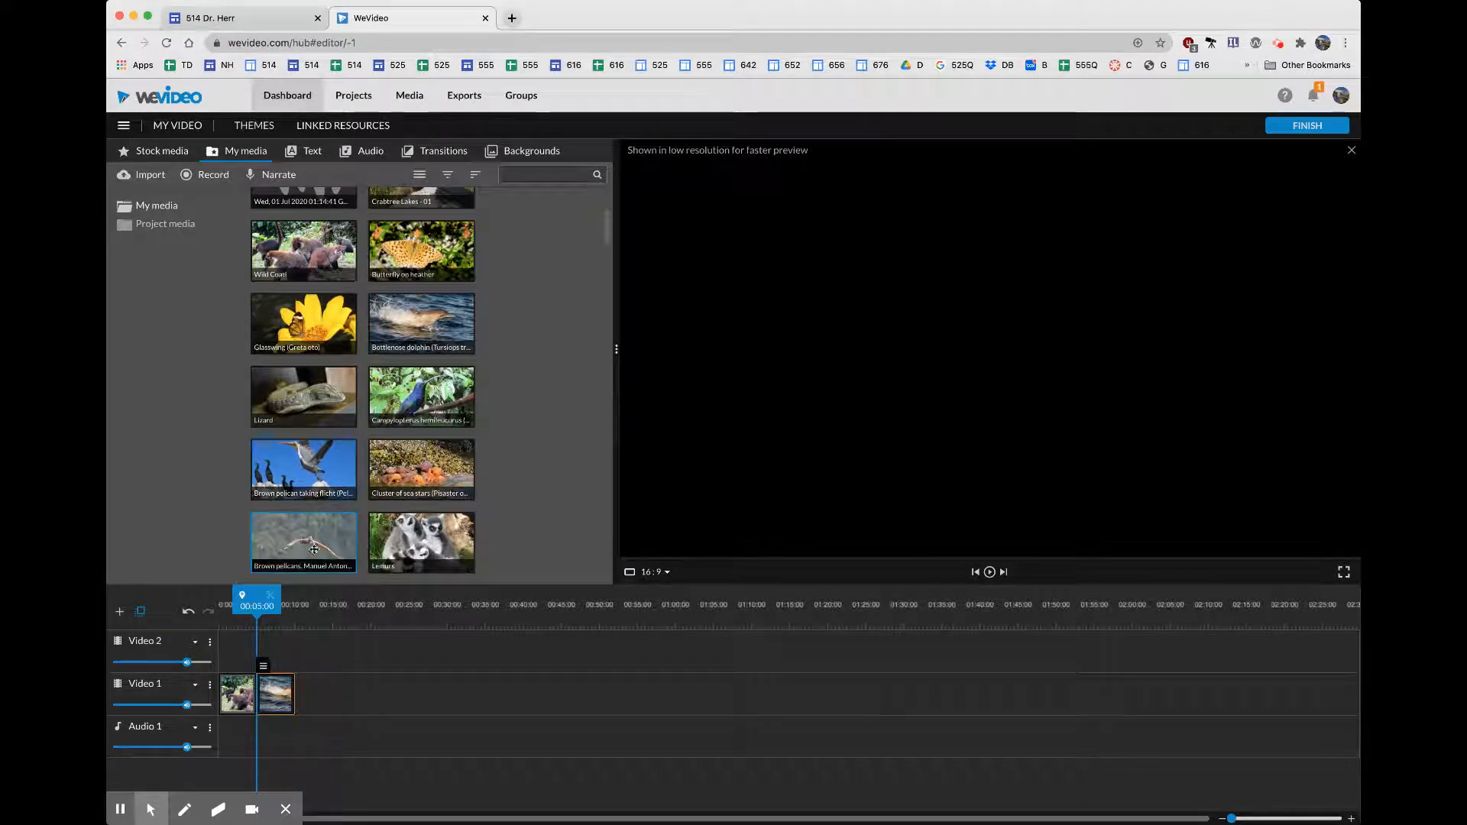
drag(300, 534, 309, 692)
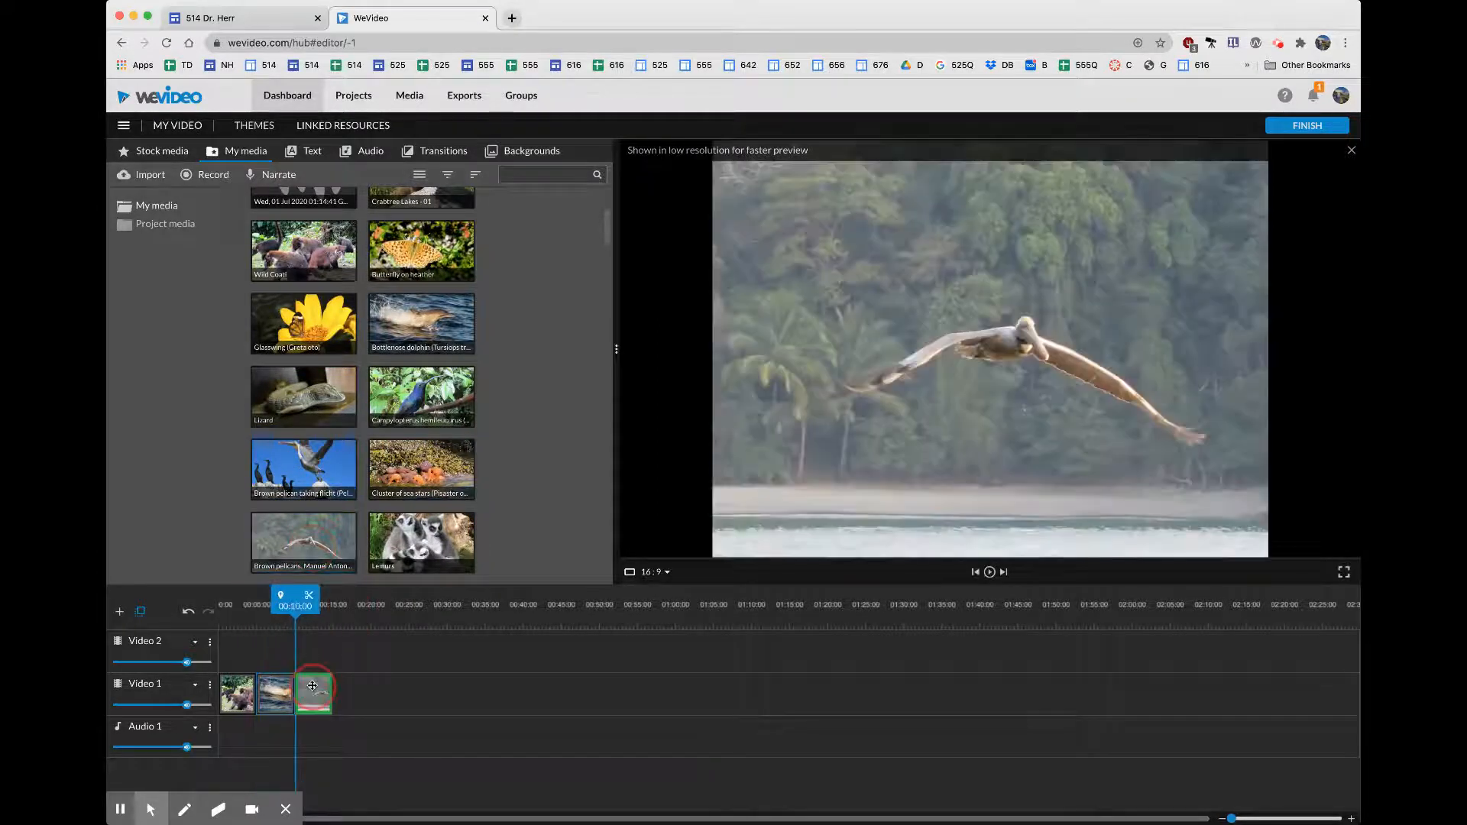
- Play back the image sequence from the beginning of the coati clip into the pelican clip
click(222, 683)
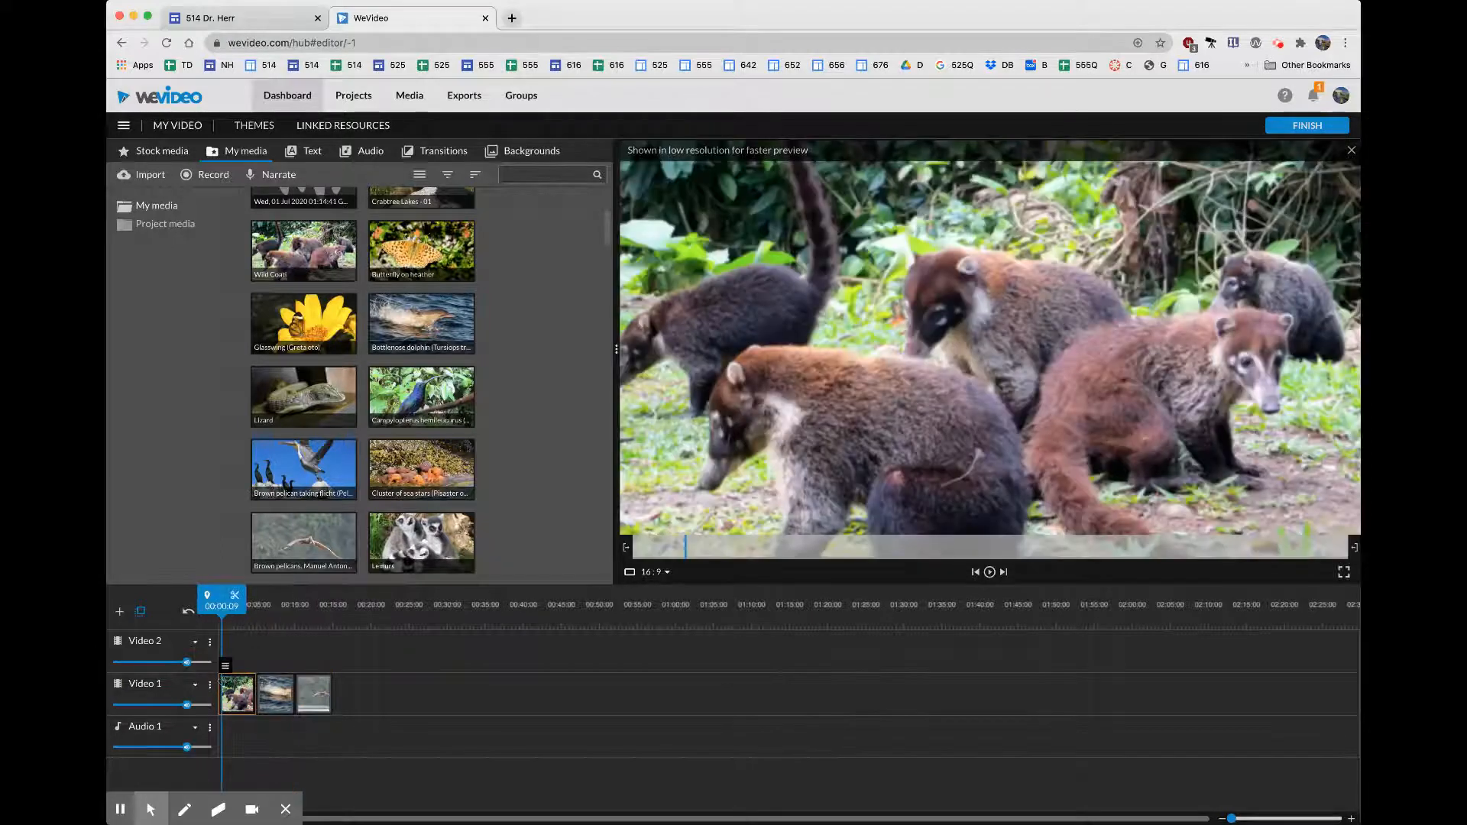
key(space)
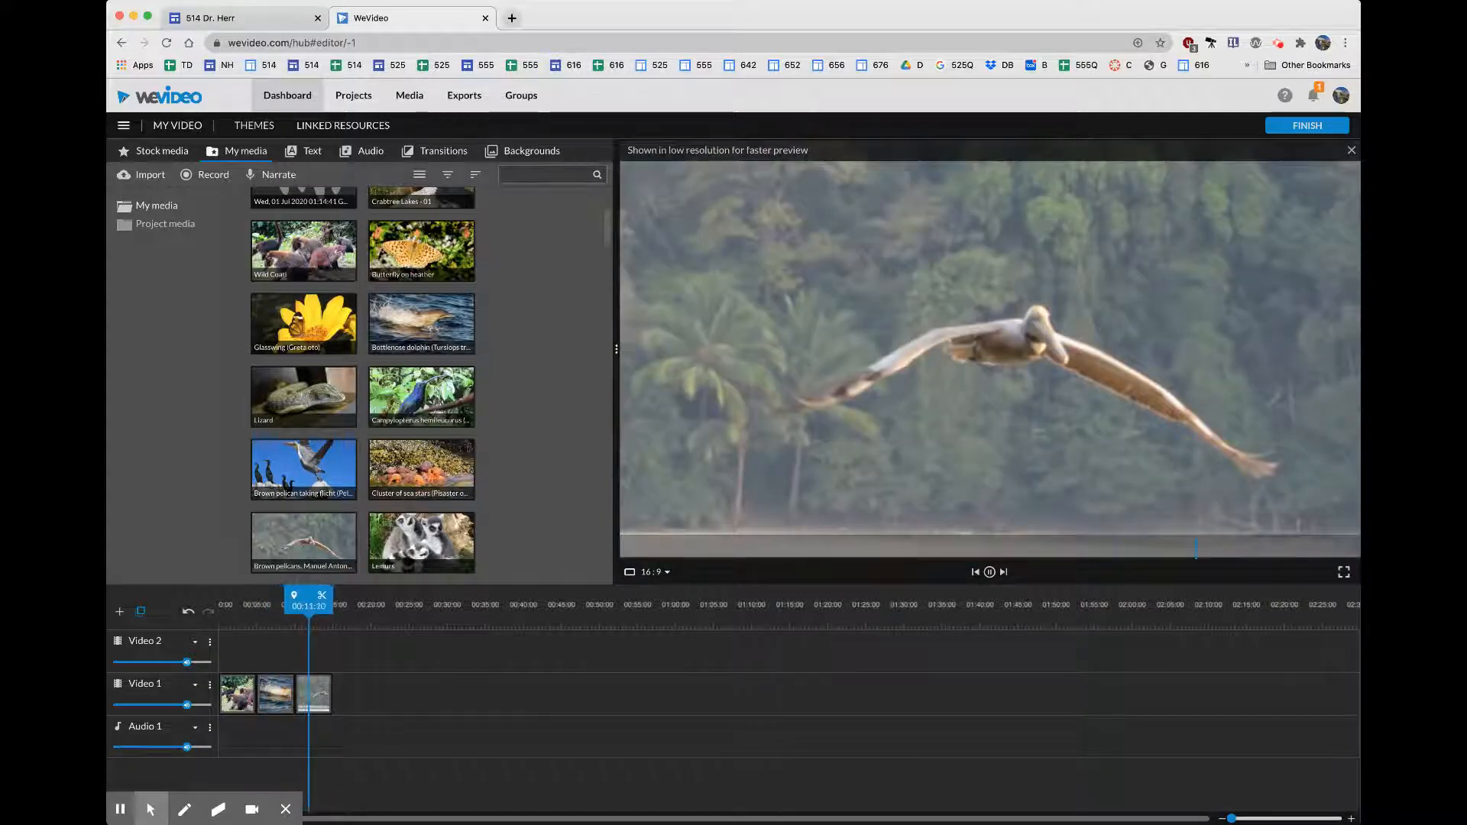
key(space)
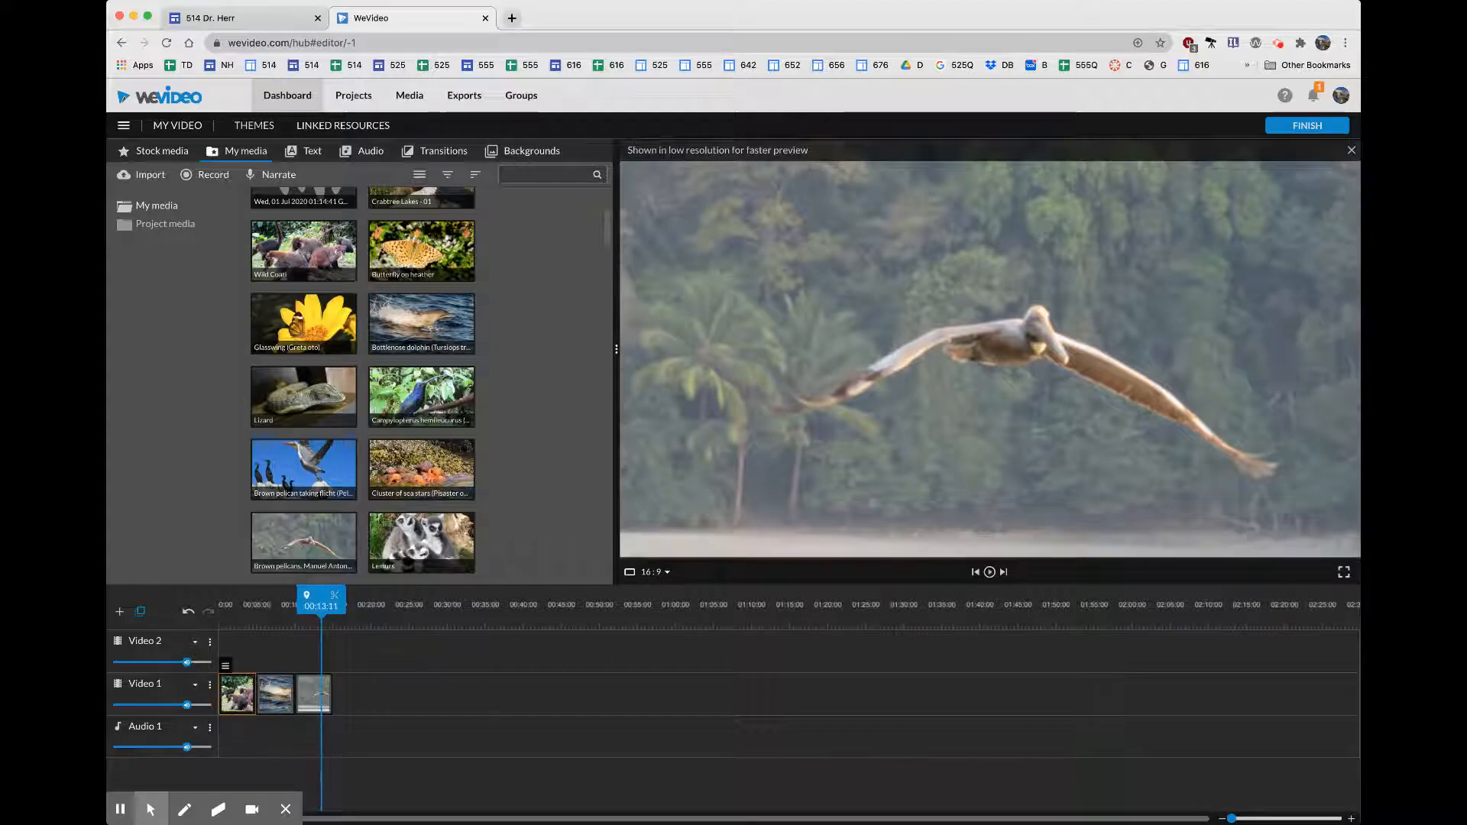
- Add the Lemurs image directly after the pelican clip on Video 1 and extend its duration to about 10 seconds
click(327, 693)
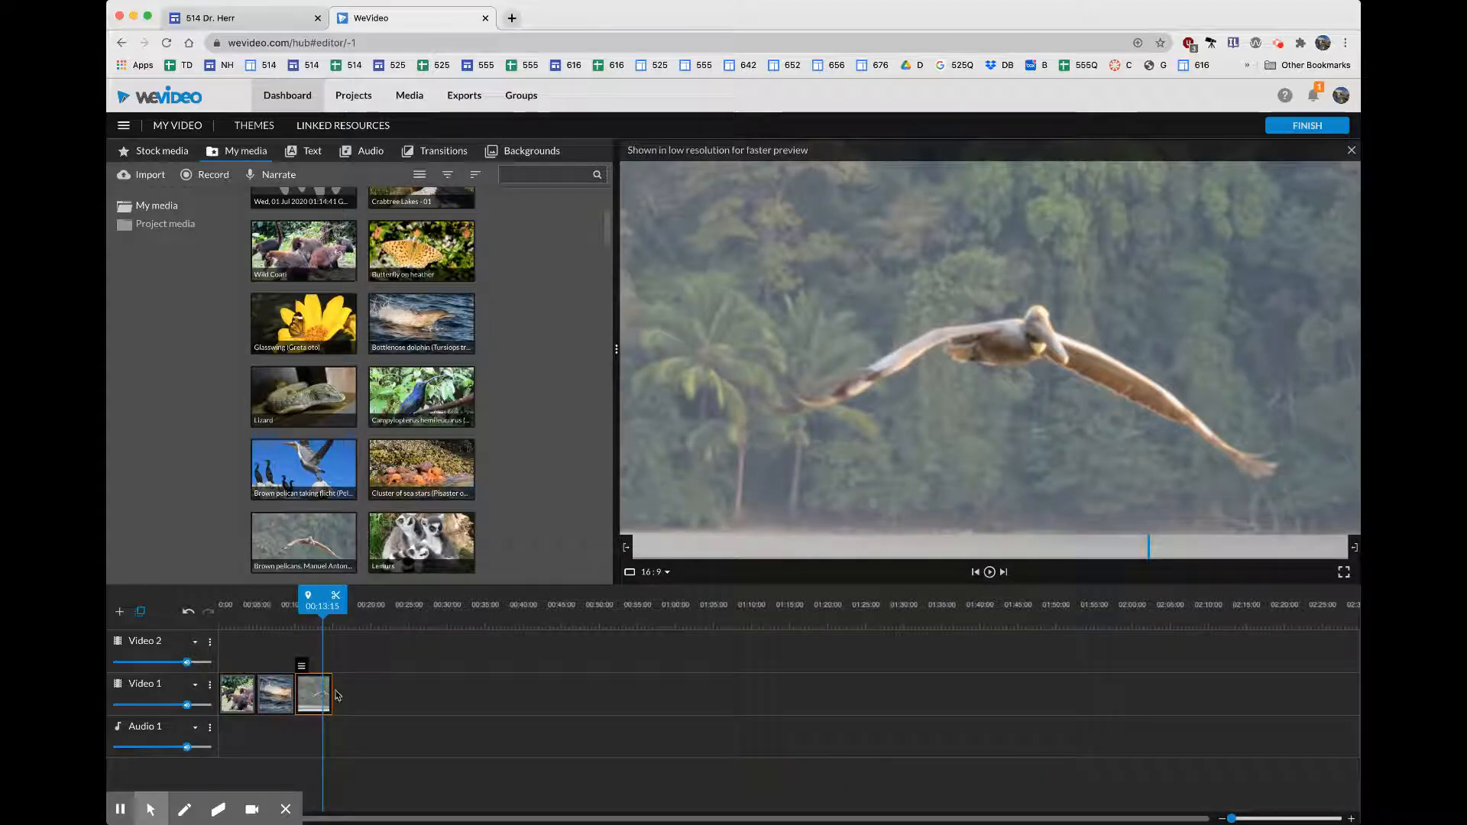
click(401, 552)
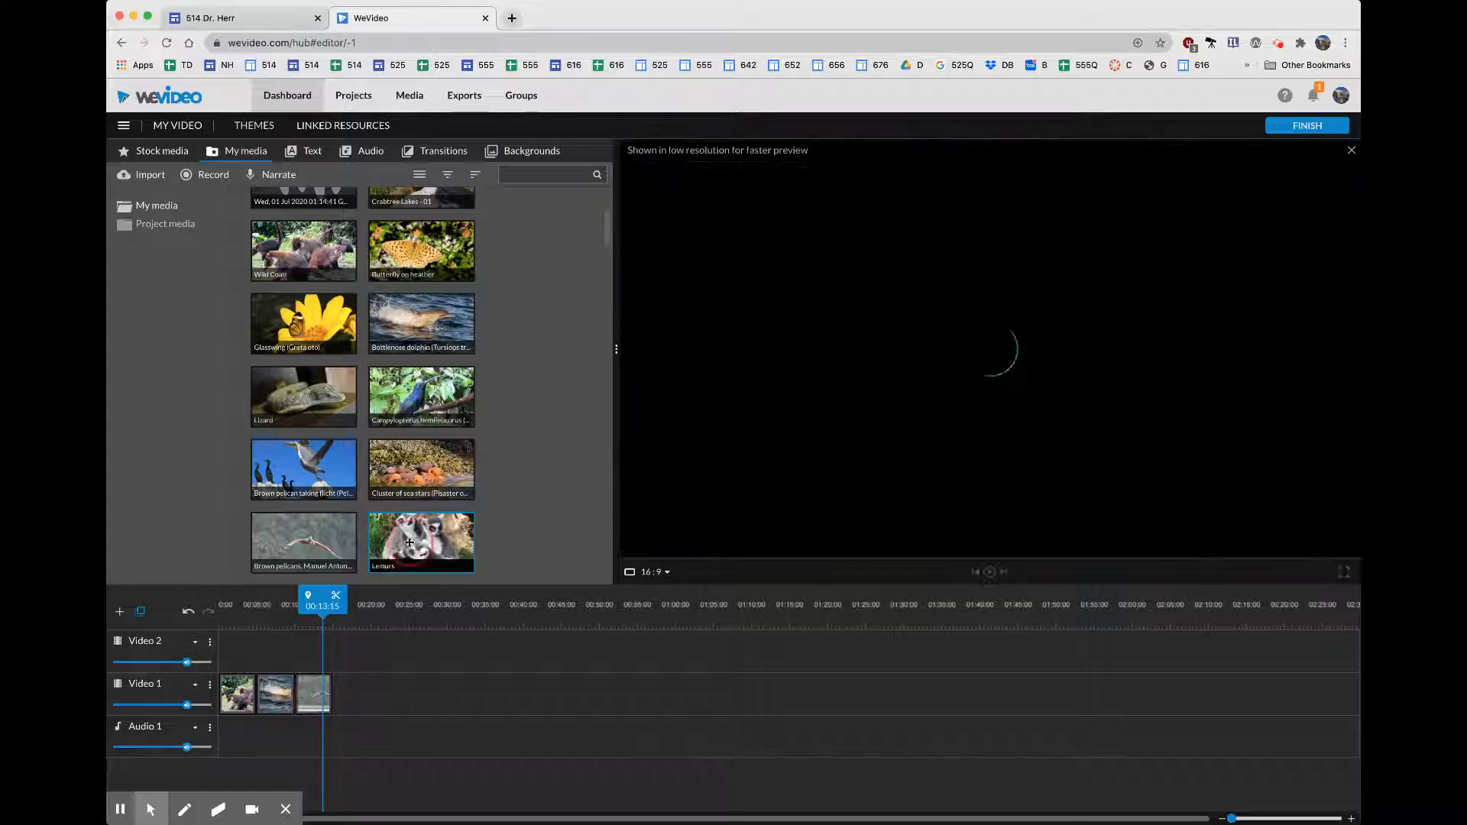
drag(404, 550, 352, 705)
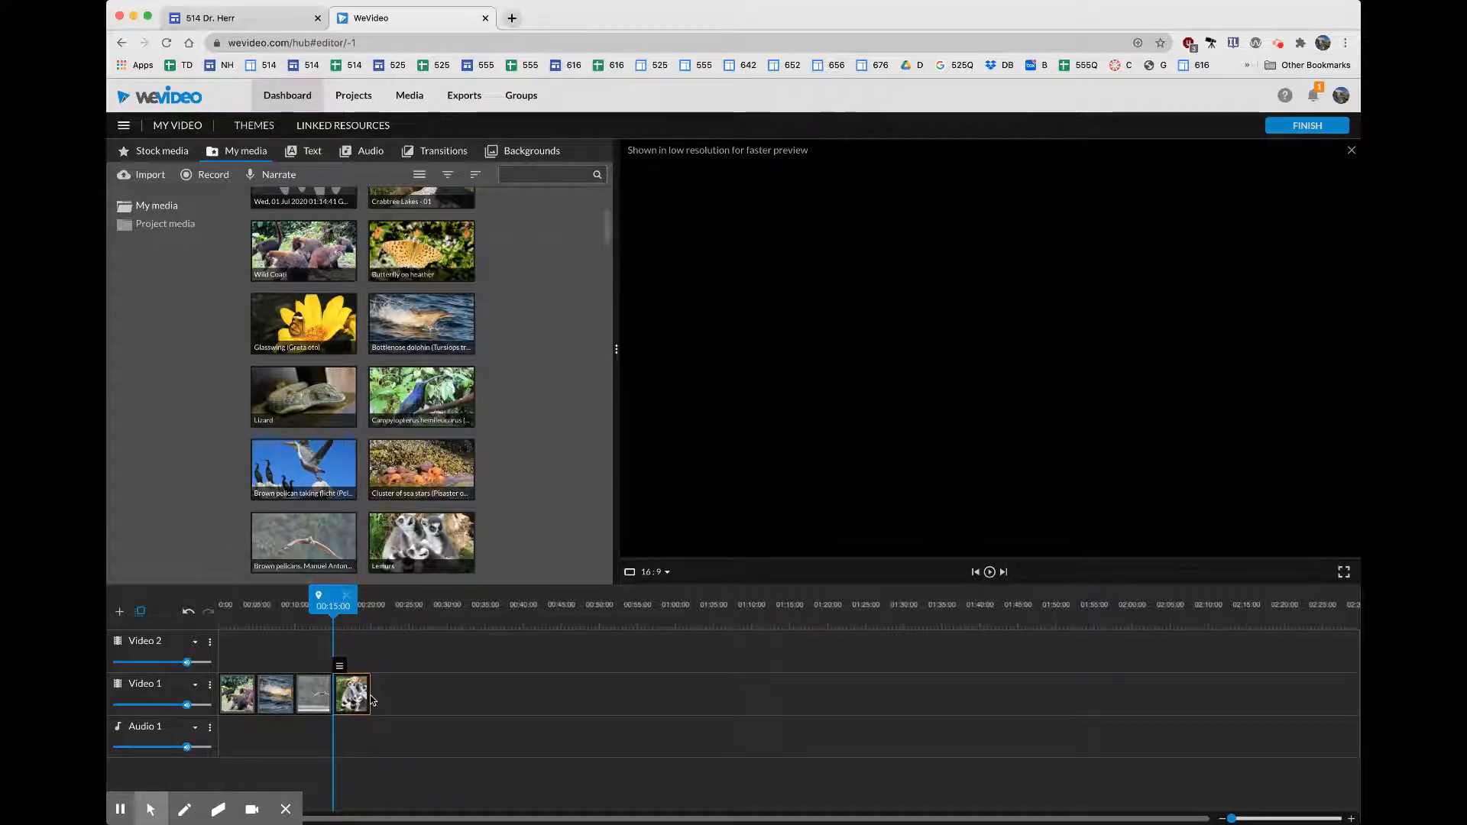
drag(372, 700, 407, 694)
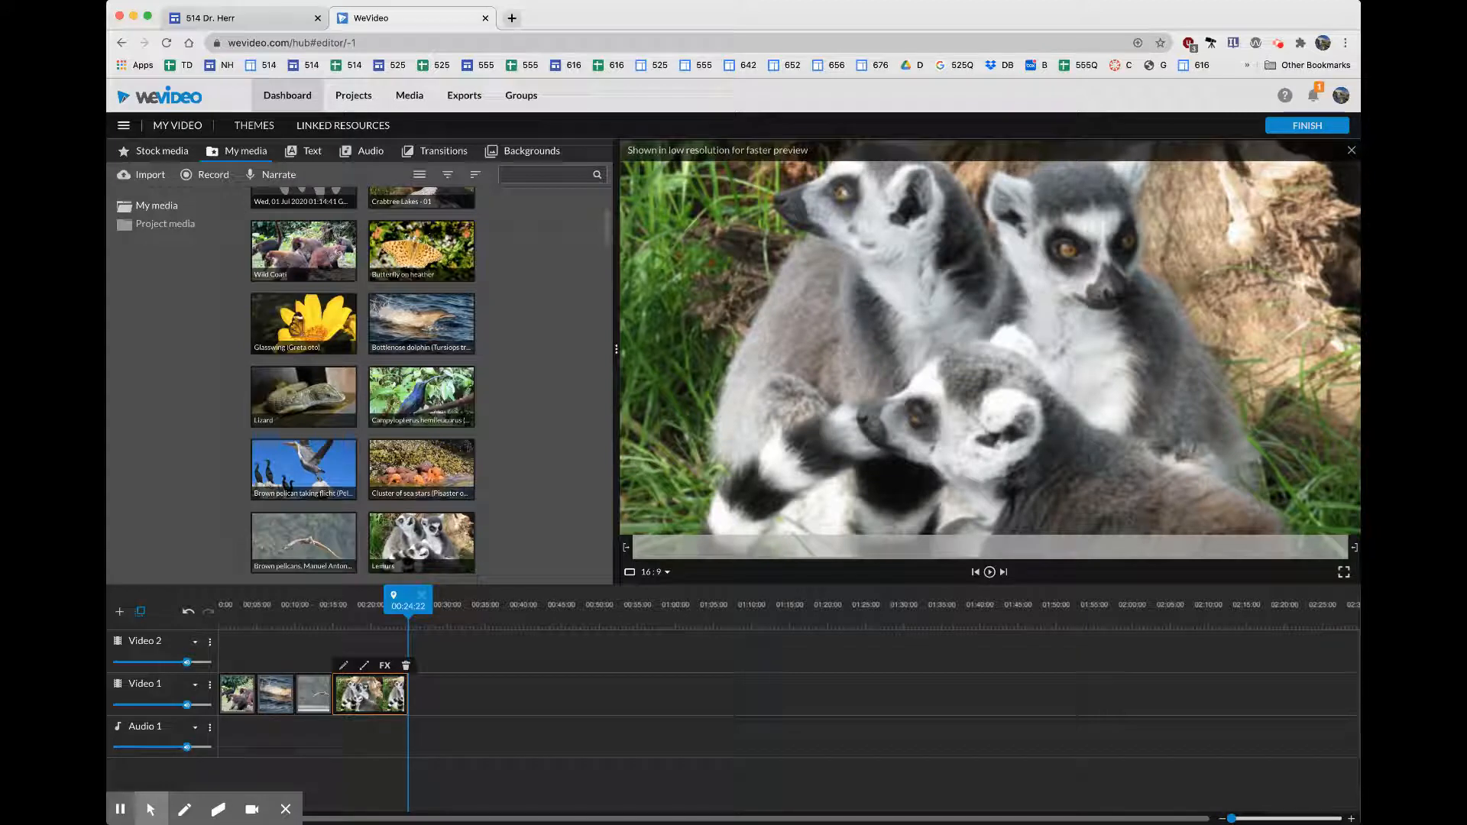
click(457, 727)
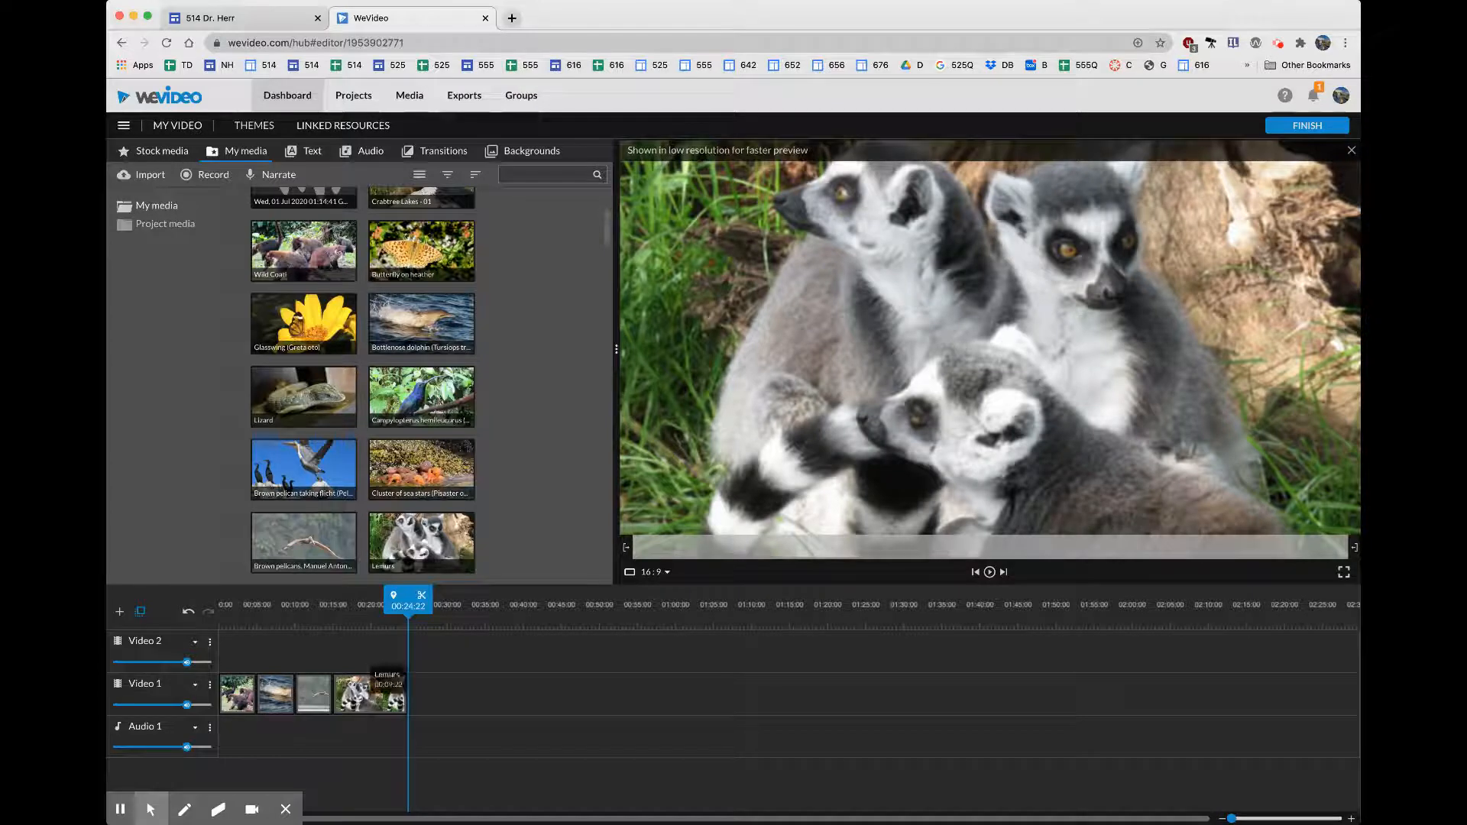
- Look over the motion and static text templates, then return to the personal media library
click(311, 152)
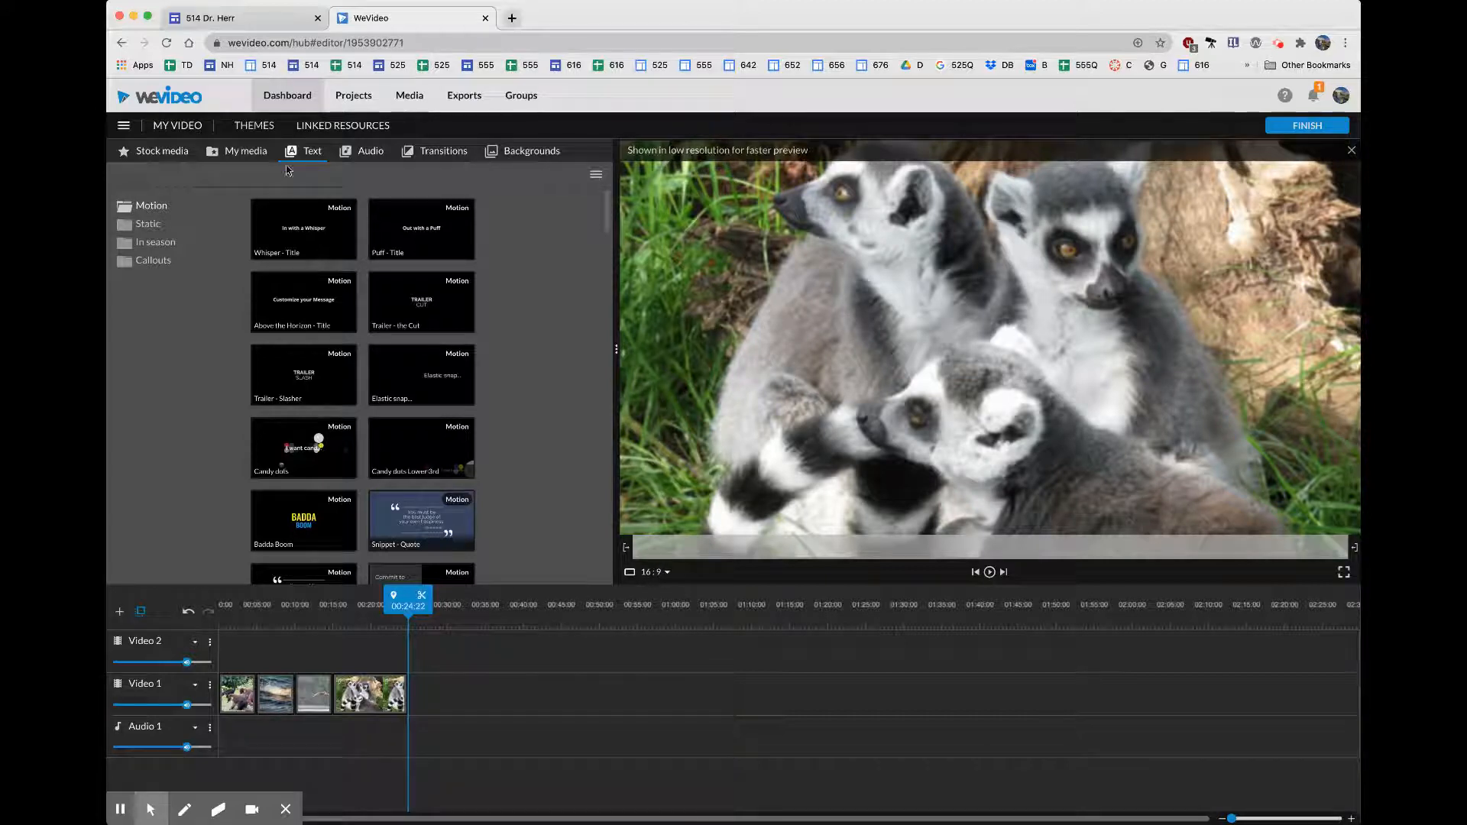
click(146, 223)
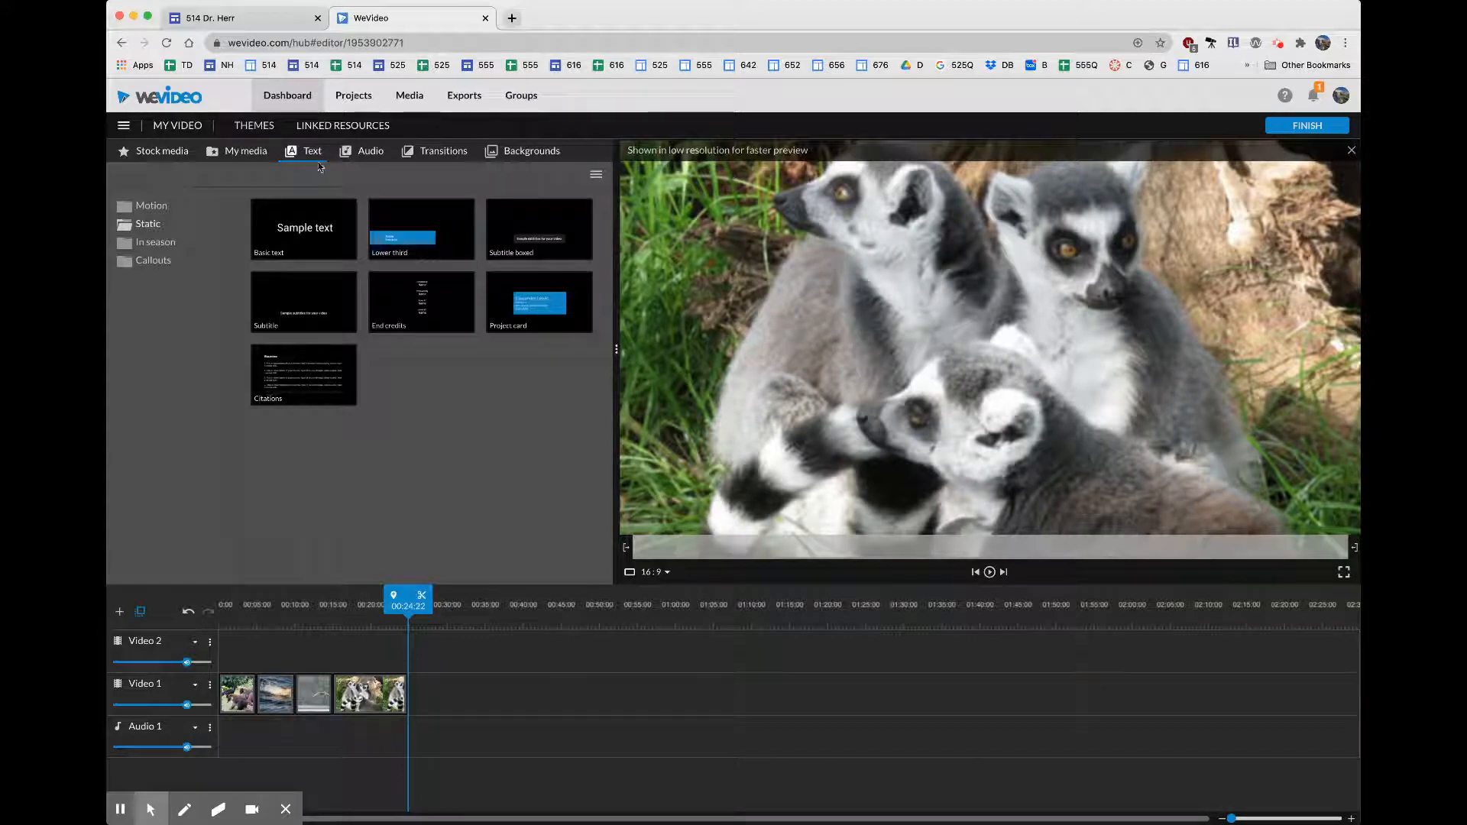
click(249, 152)
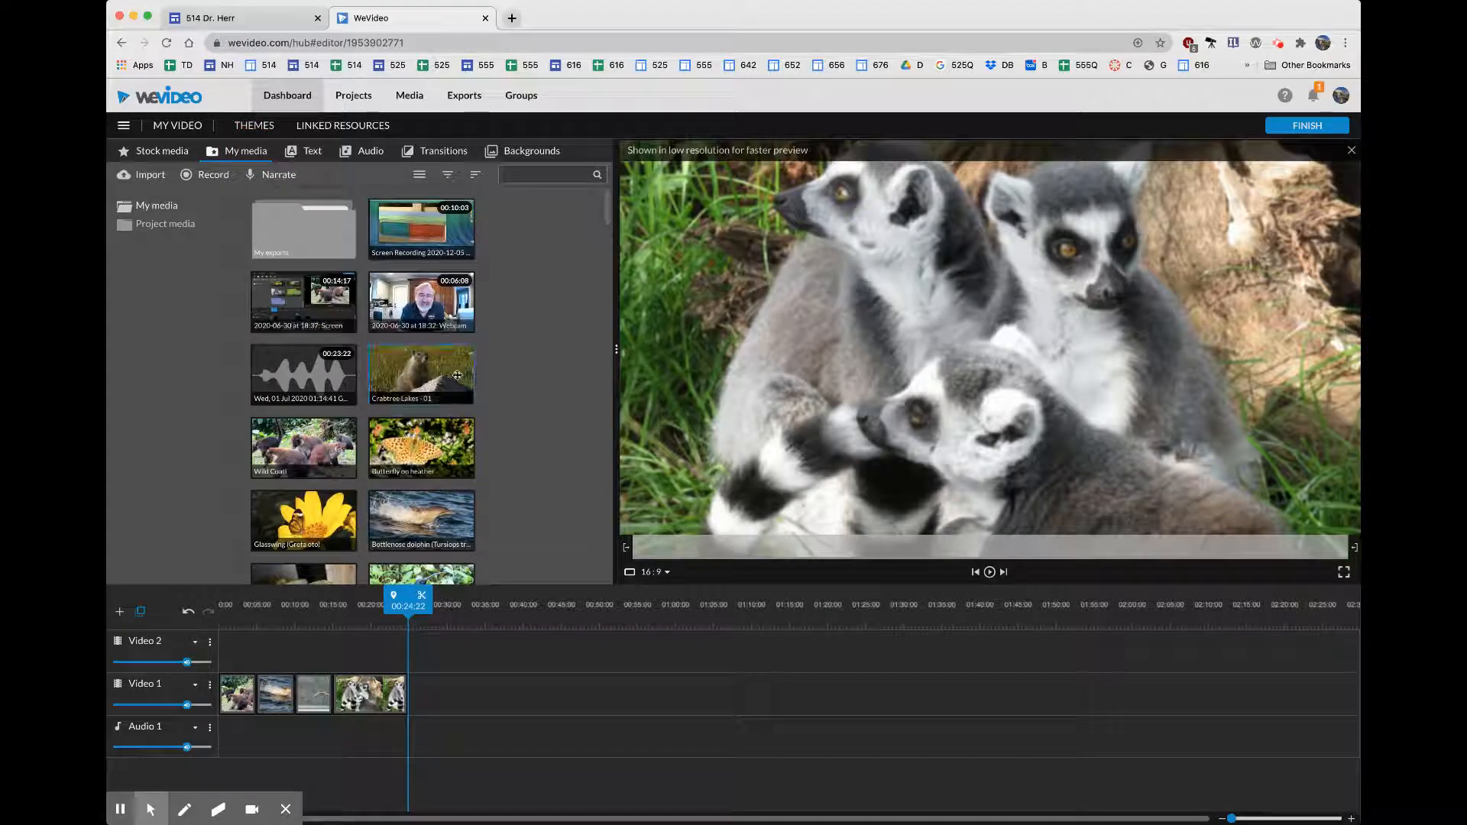
- Insert the waterfall-San Gabriel Mts. video at the start of Video 1, pushing the existing image clips back
scroll(457, 375, down, 3)
scroll(422, 424, down, 10)
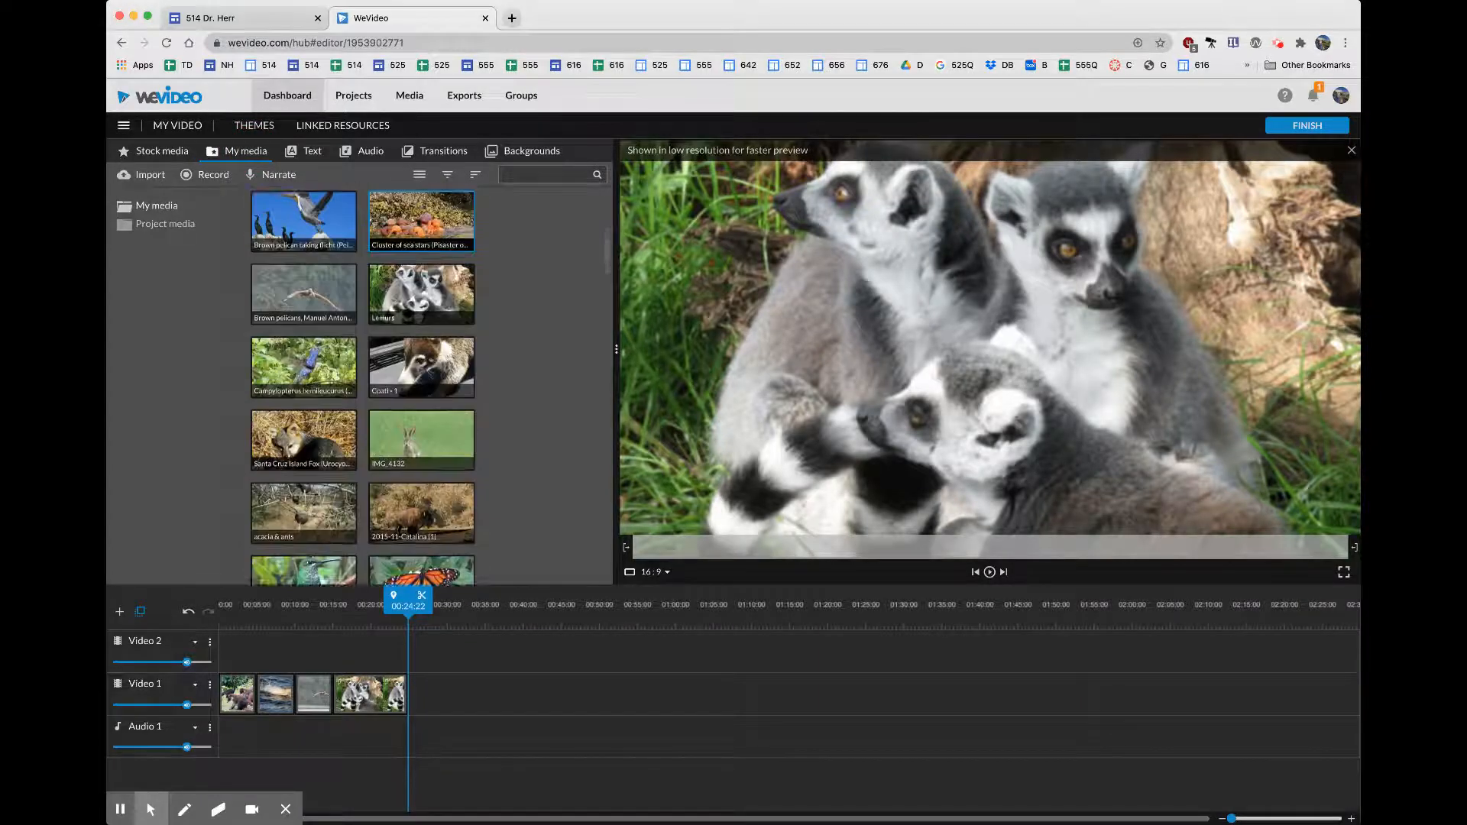
scroll(413, 407, down, 10)
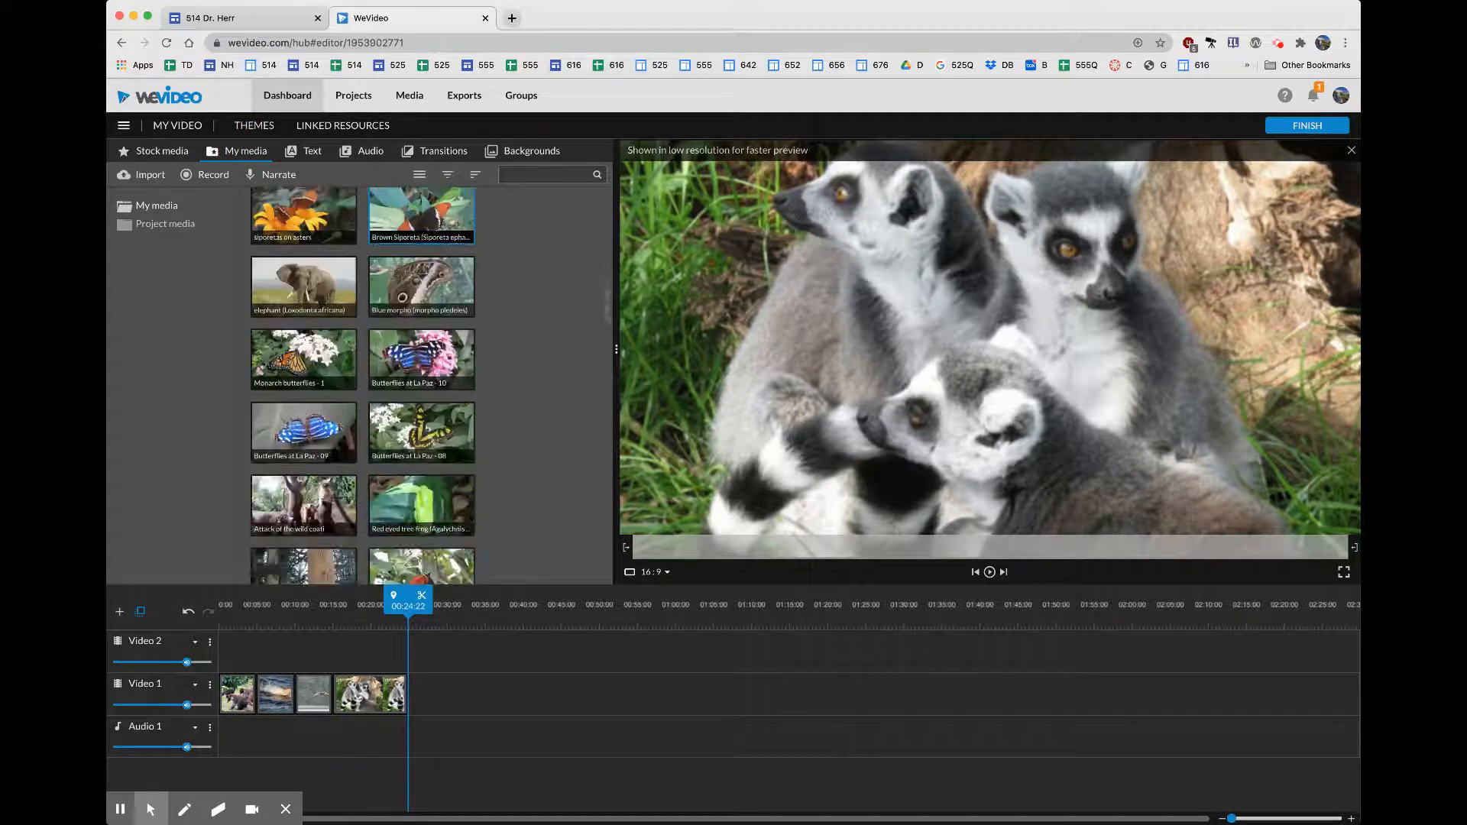
scroll(412, 407, down, 10)
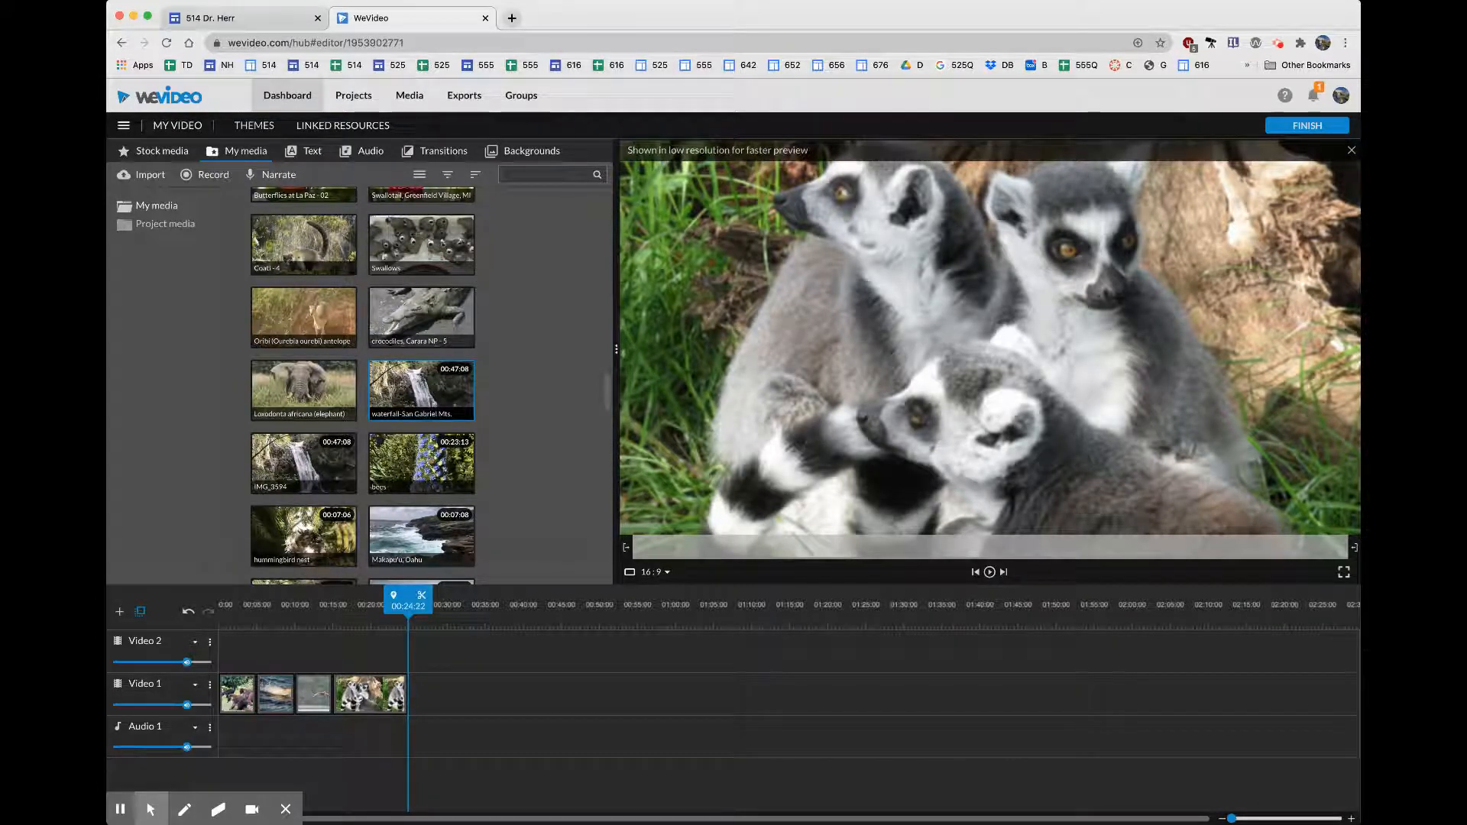
drag(389, 409, 226, 701)
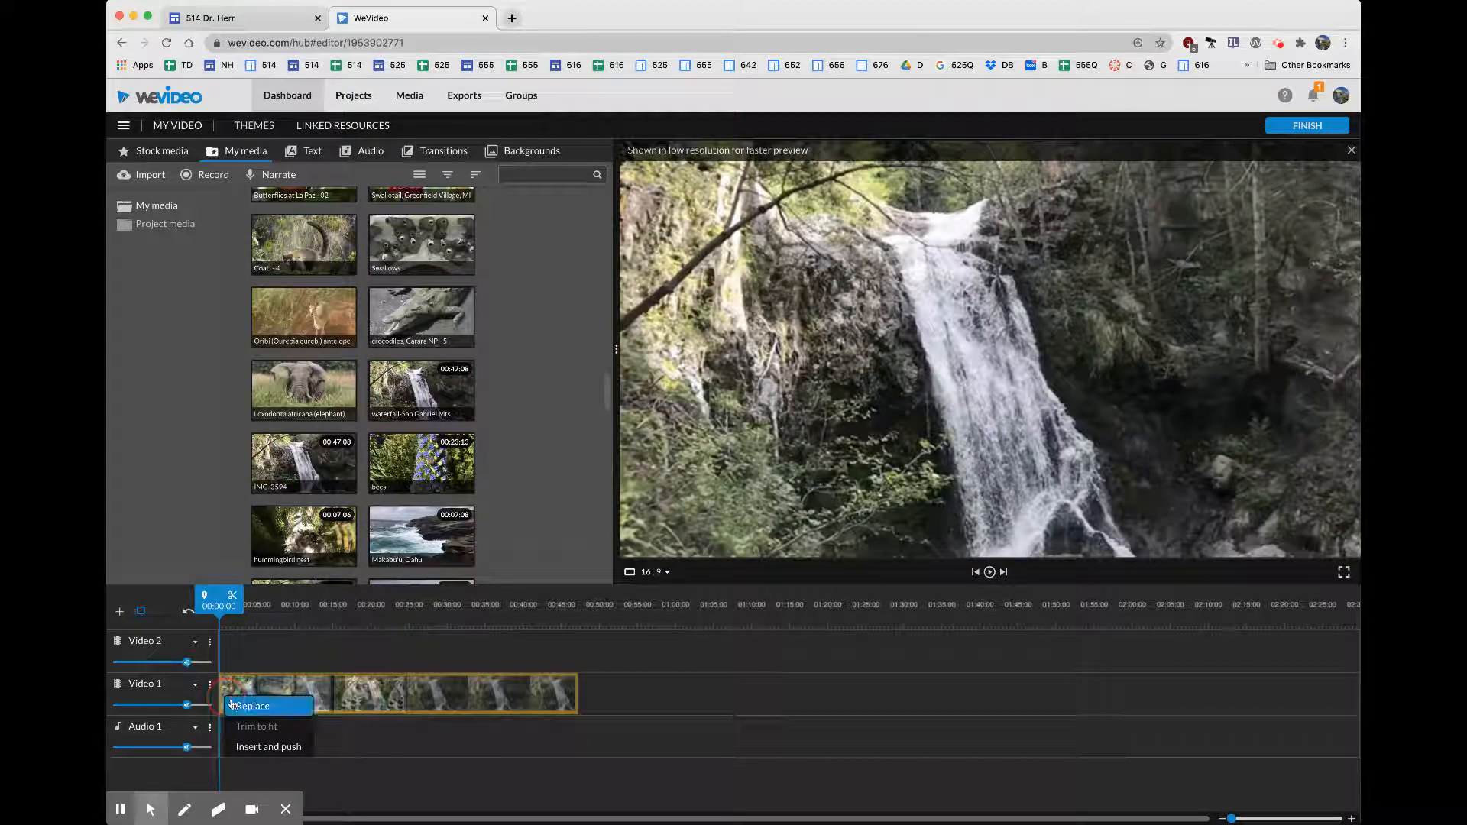
click(268, 748)
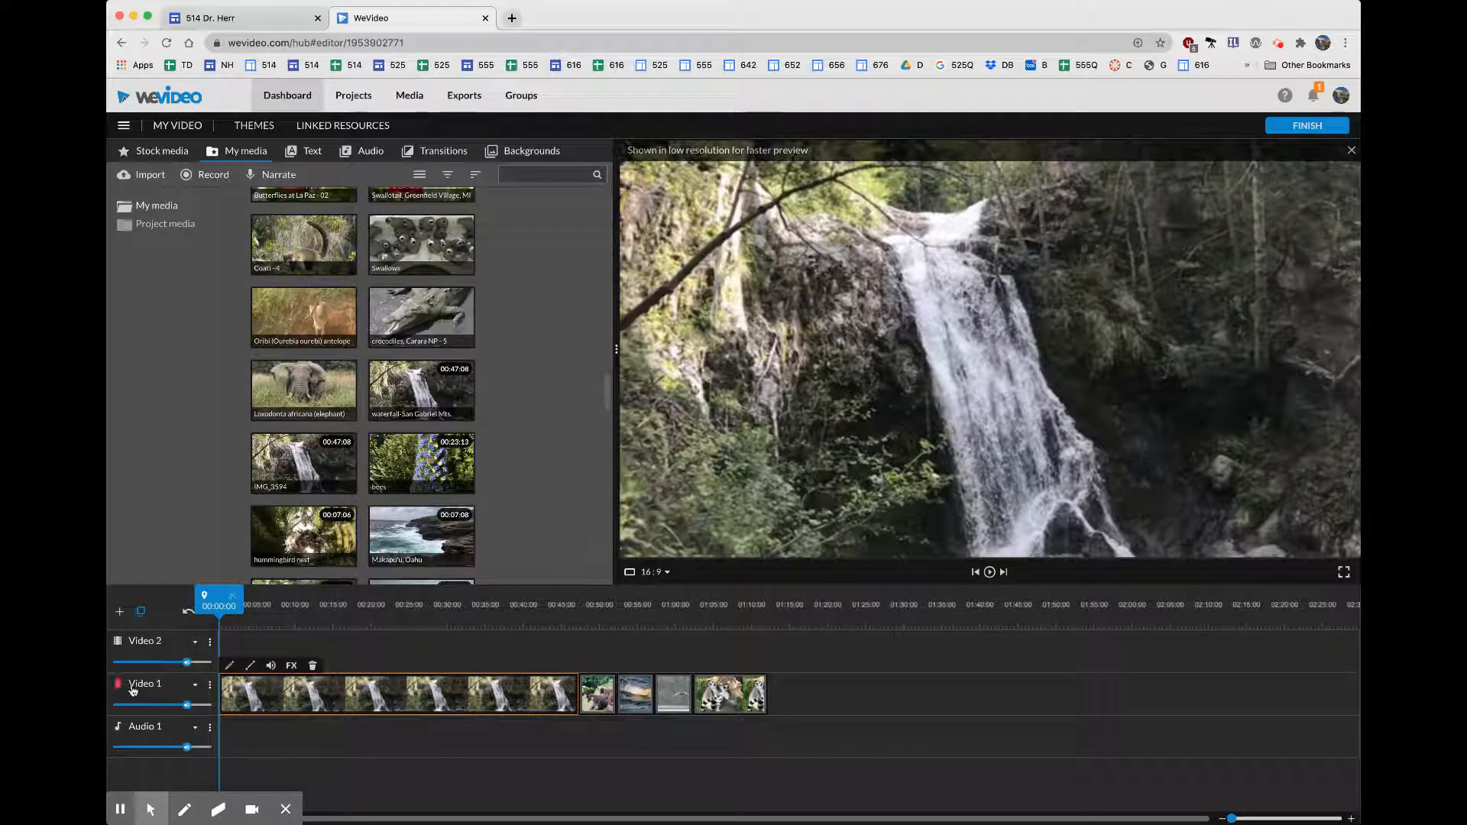
- Play the opening of the waterfall clip and trim its end so it lasts about 11 seconds
key(space)
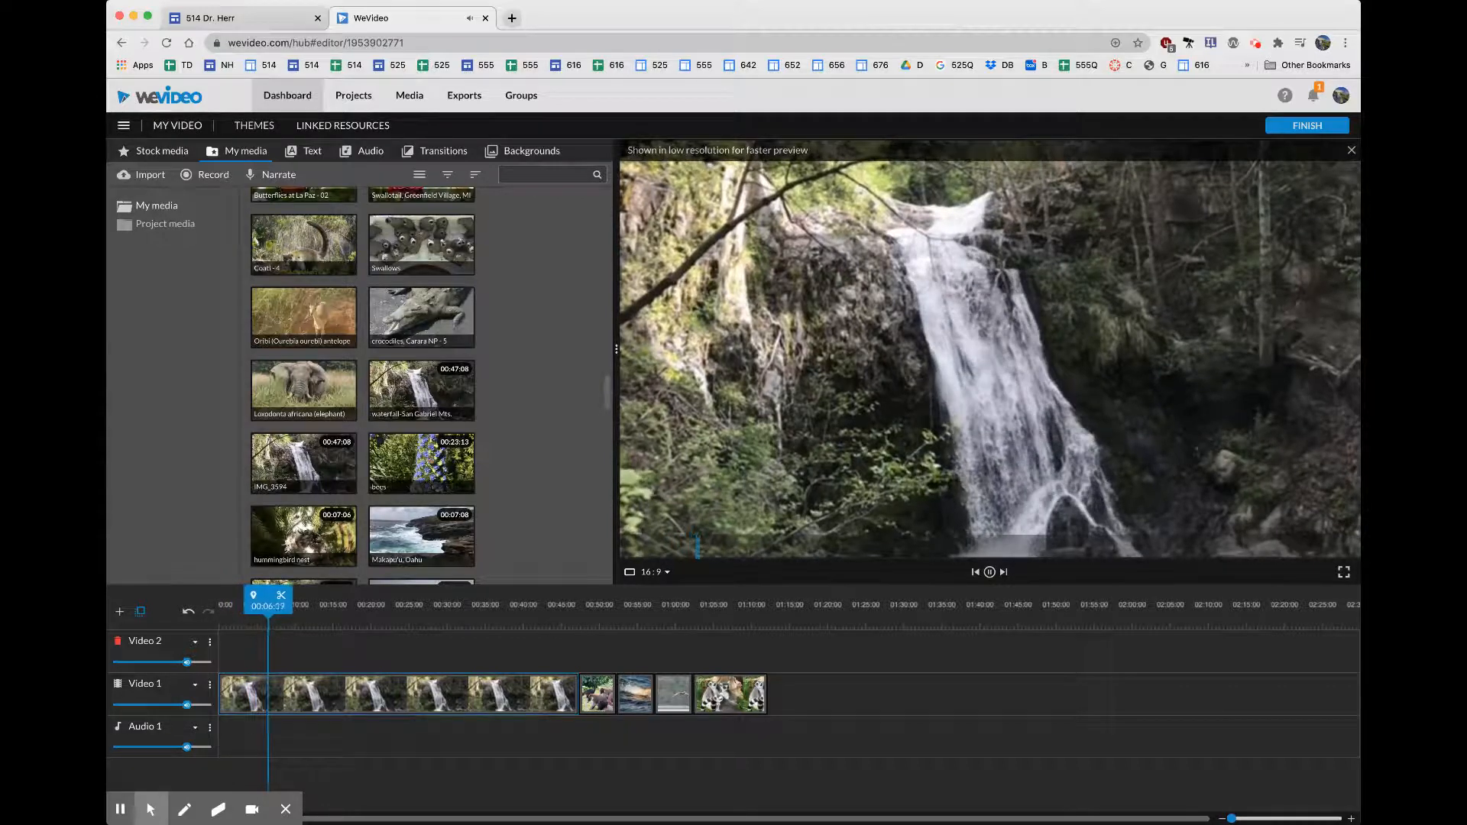
key(space)
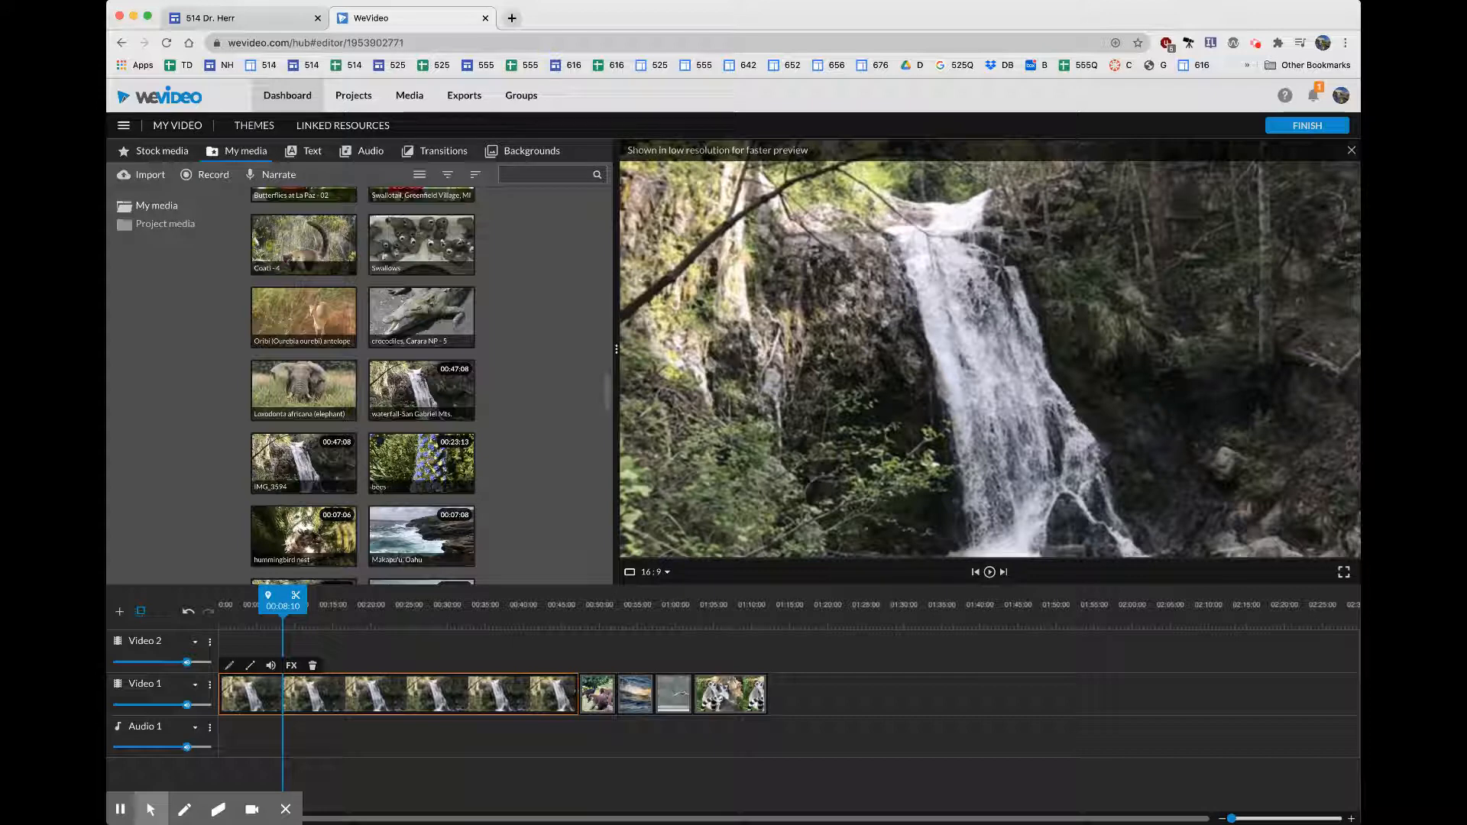
drag(577, 694, 300, 698)
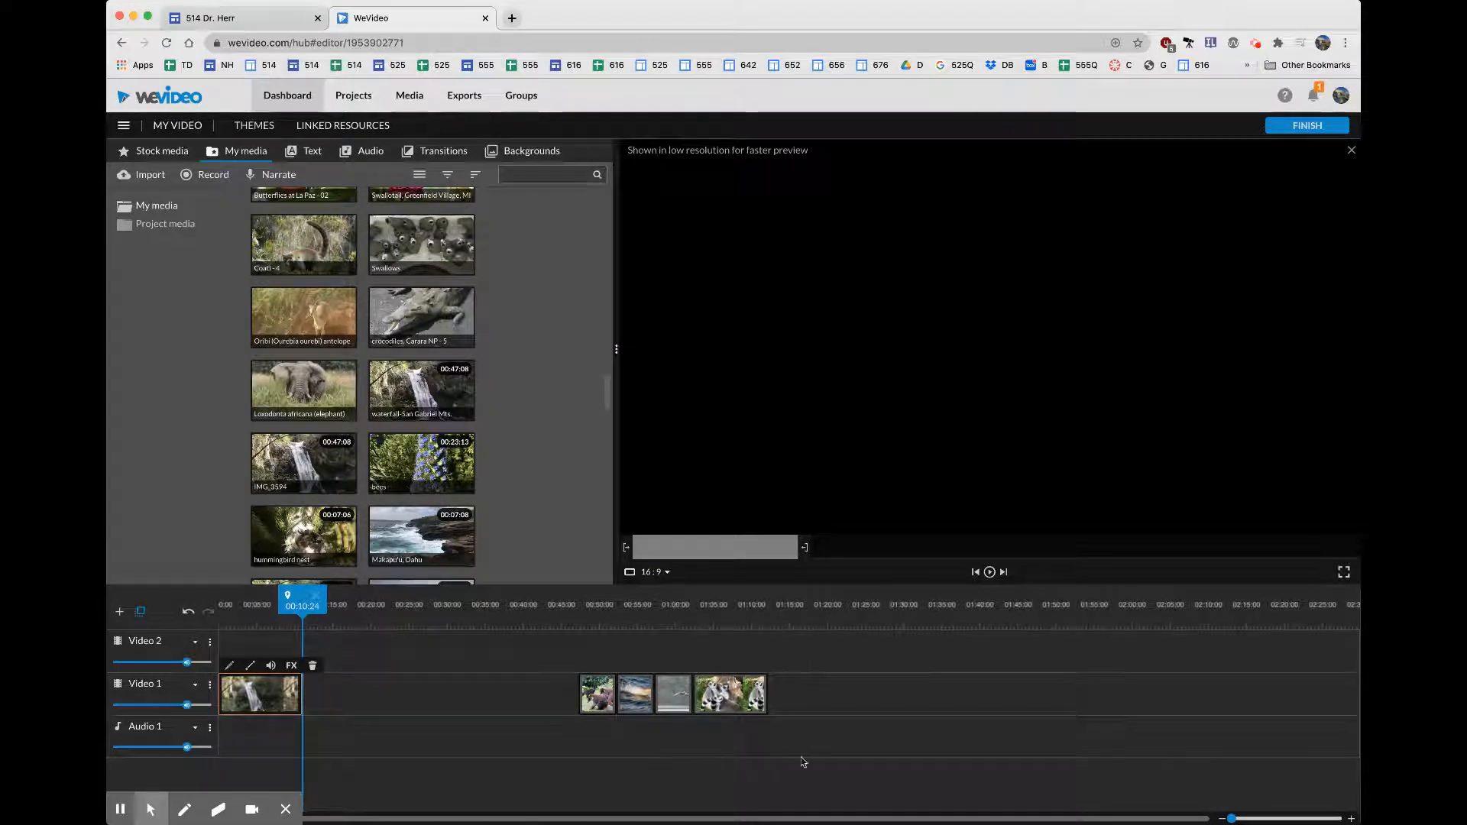
- Select the four image clips on Video 1 and move them together directly behind the waterfall clip, closing the gap
drag(726, 705, 548, 659)
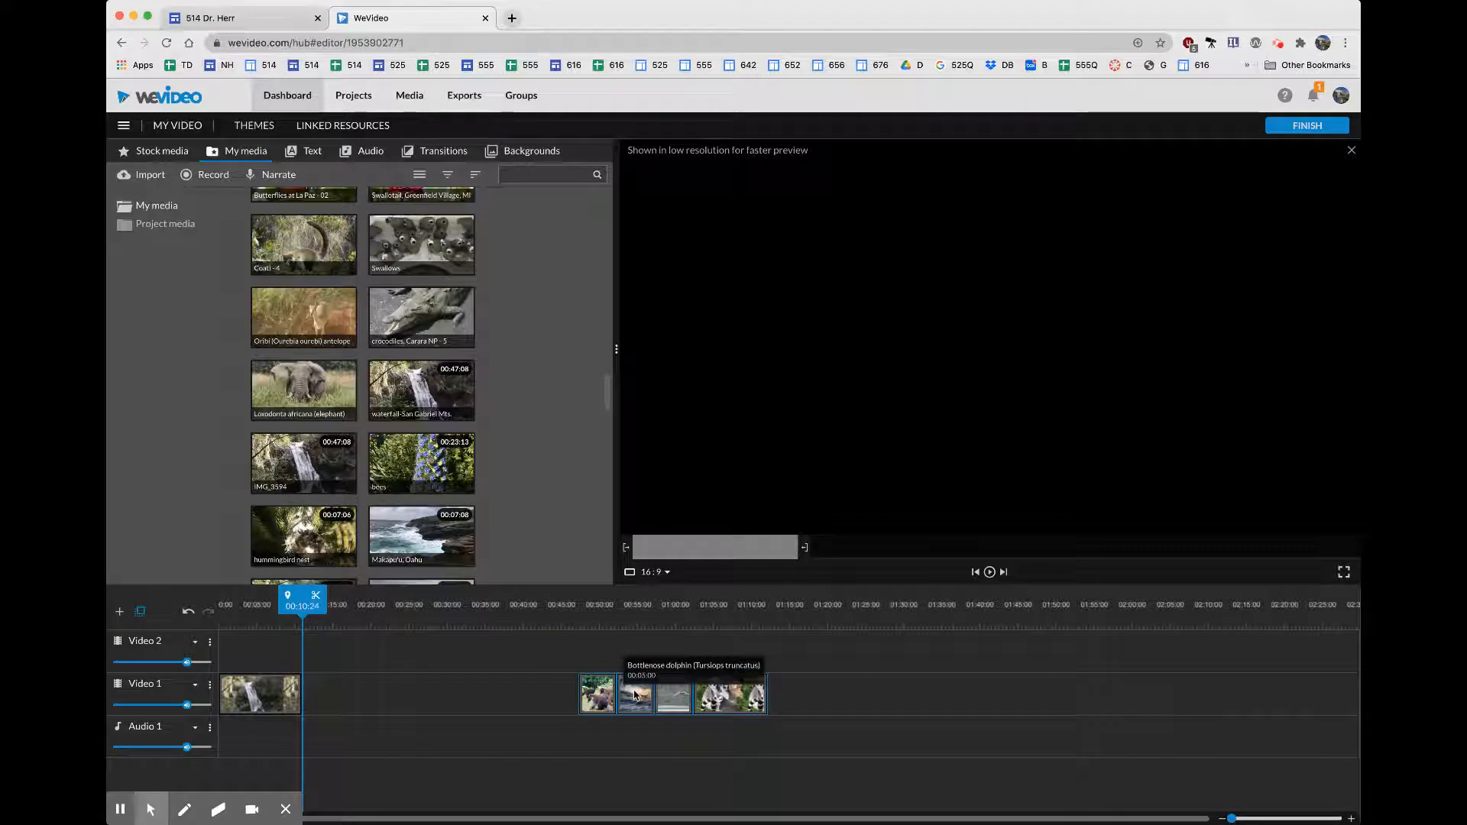
drag(631, 697, 348, 693)
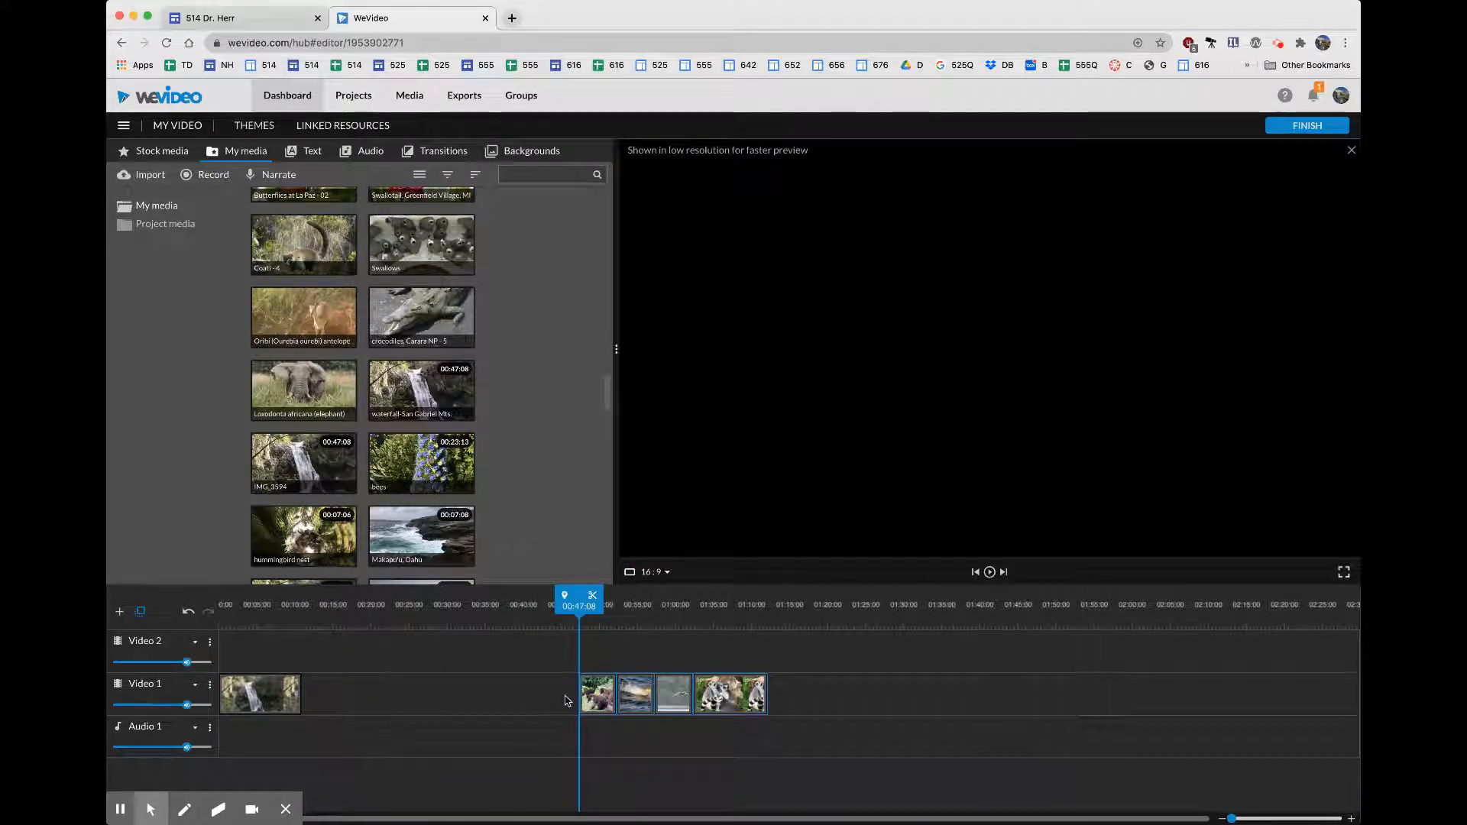
drag(609, 707, 383, 713)
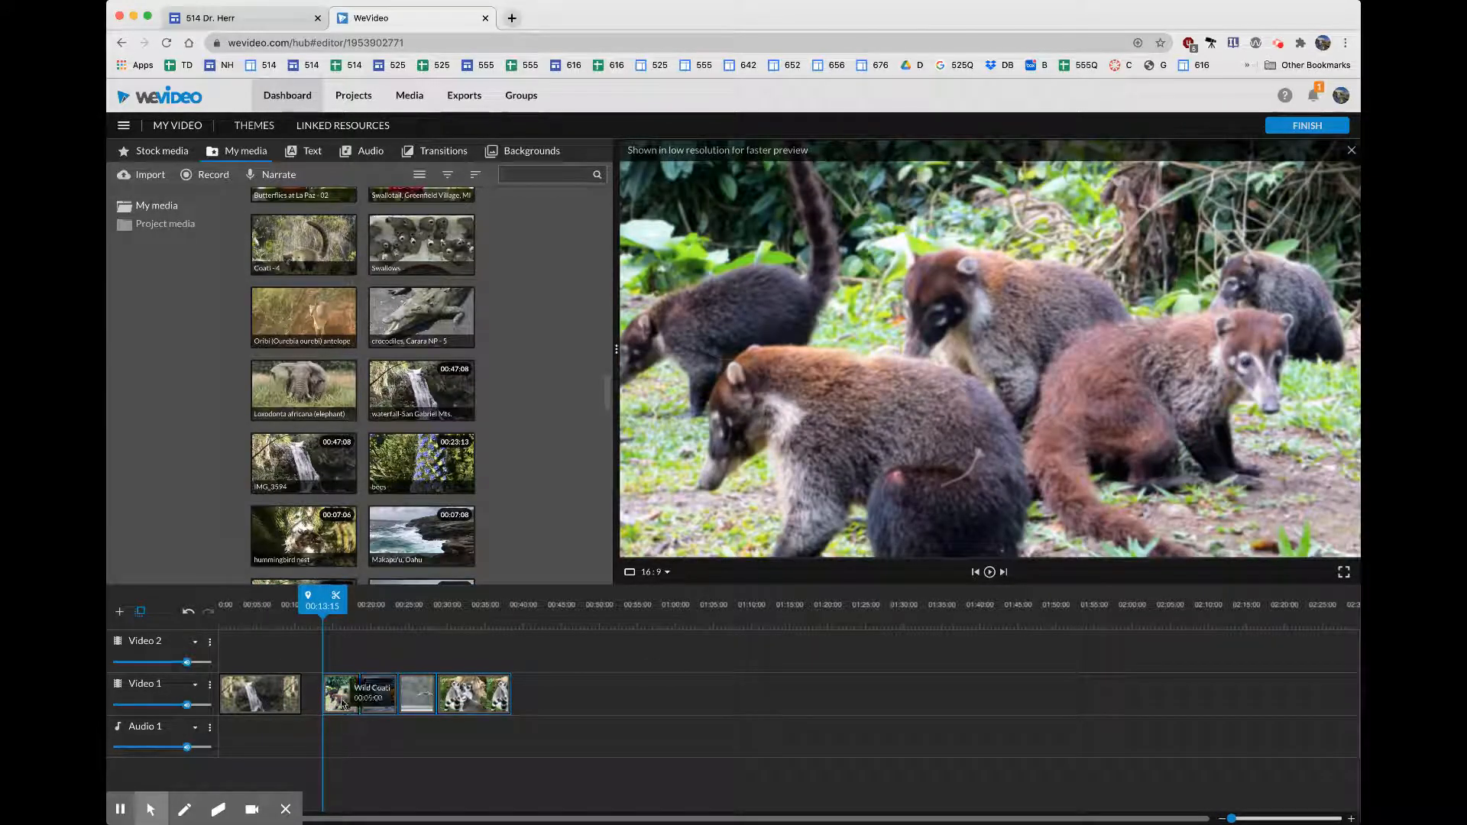
drag(342, 704, 323, 701)
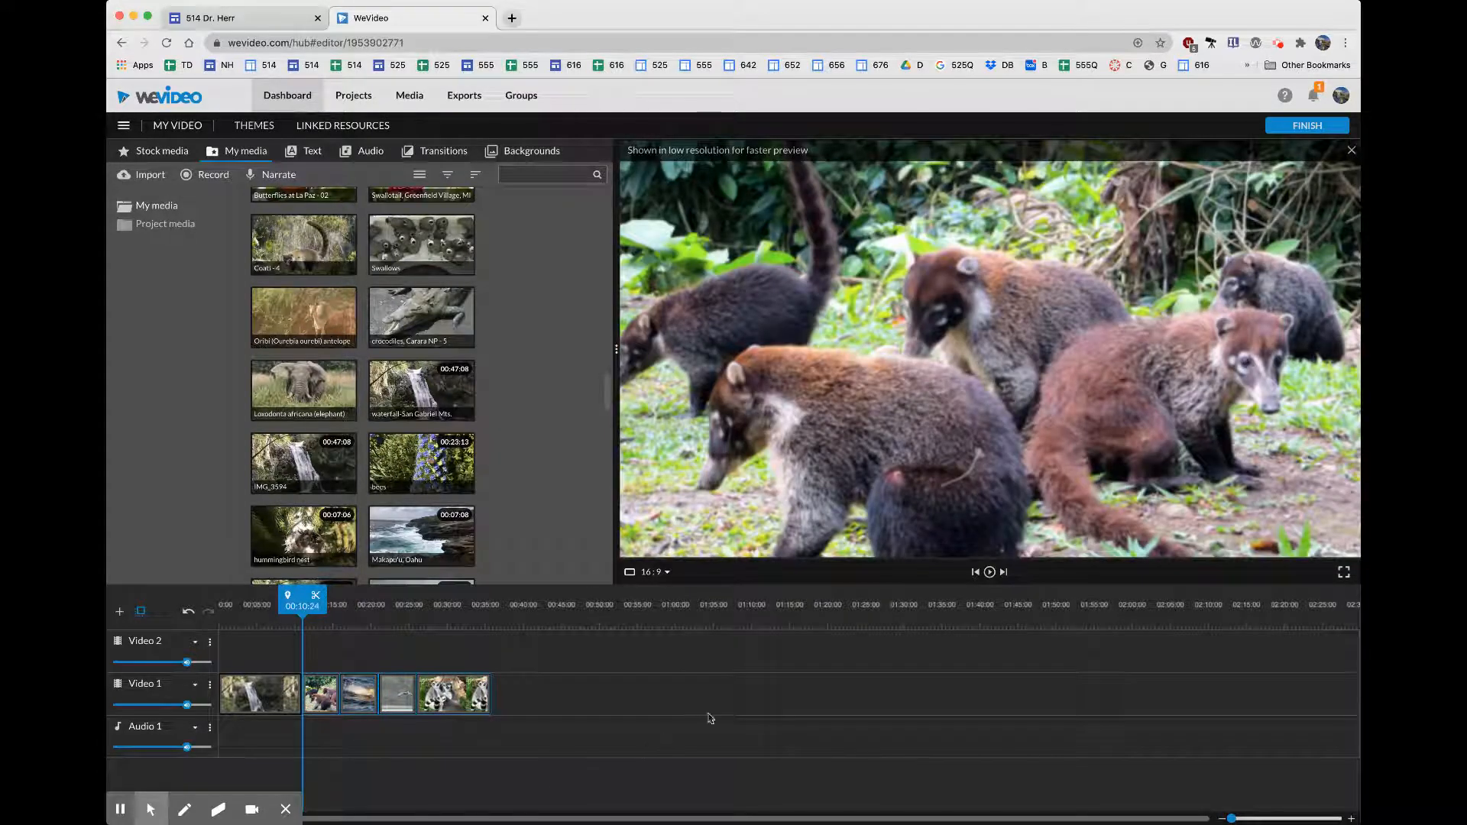
- Insert the albatros-Kauai video on Video 1 directly after the coati image, pushing the following clips back
scroll(306, 520, down, 4)
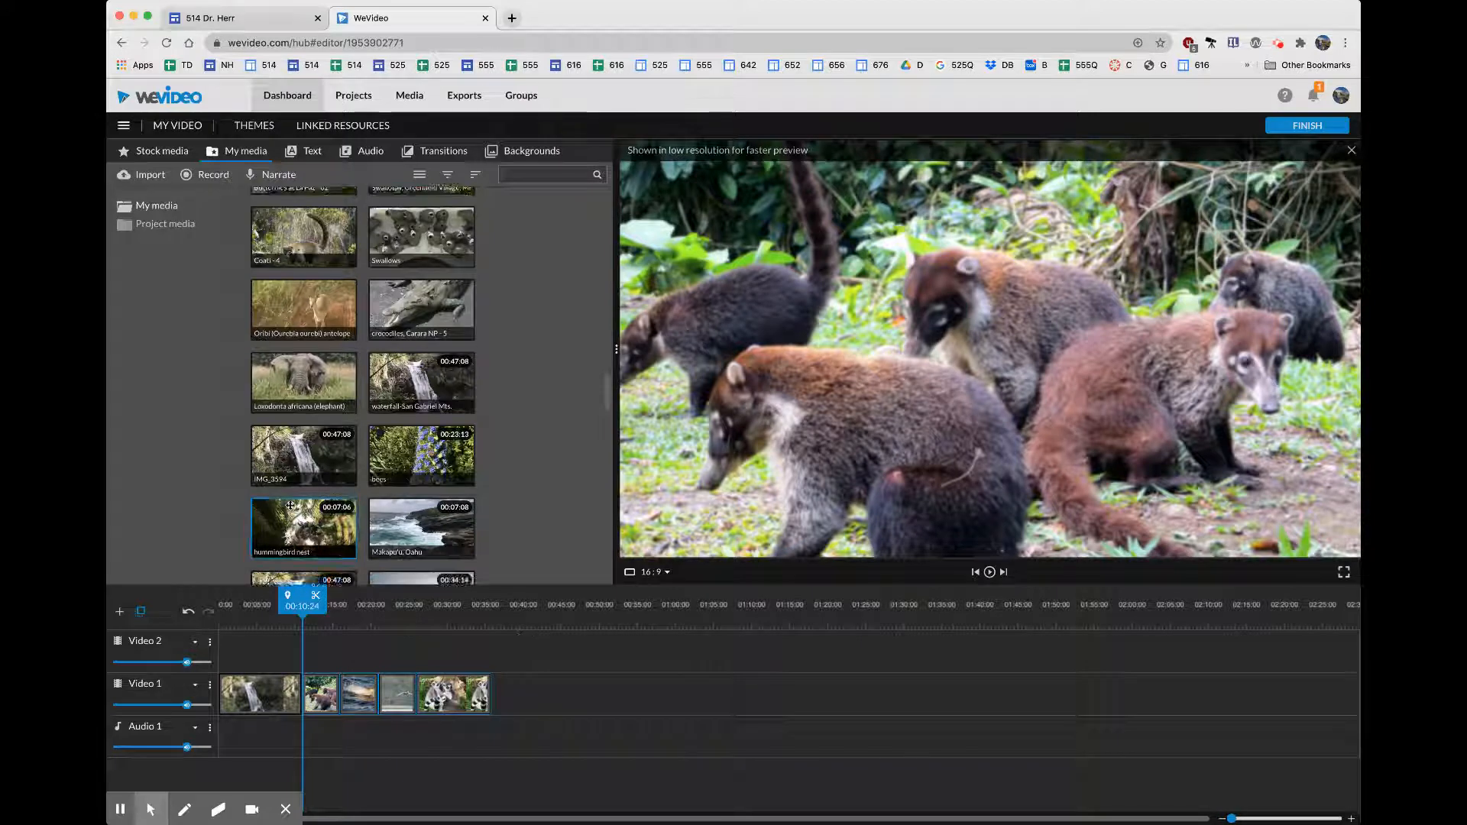
scroll(306, 382, down, 8)
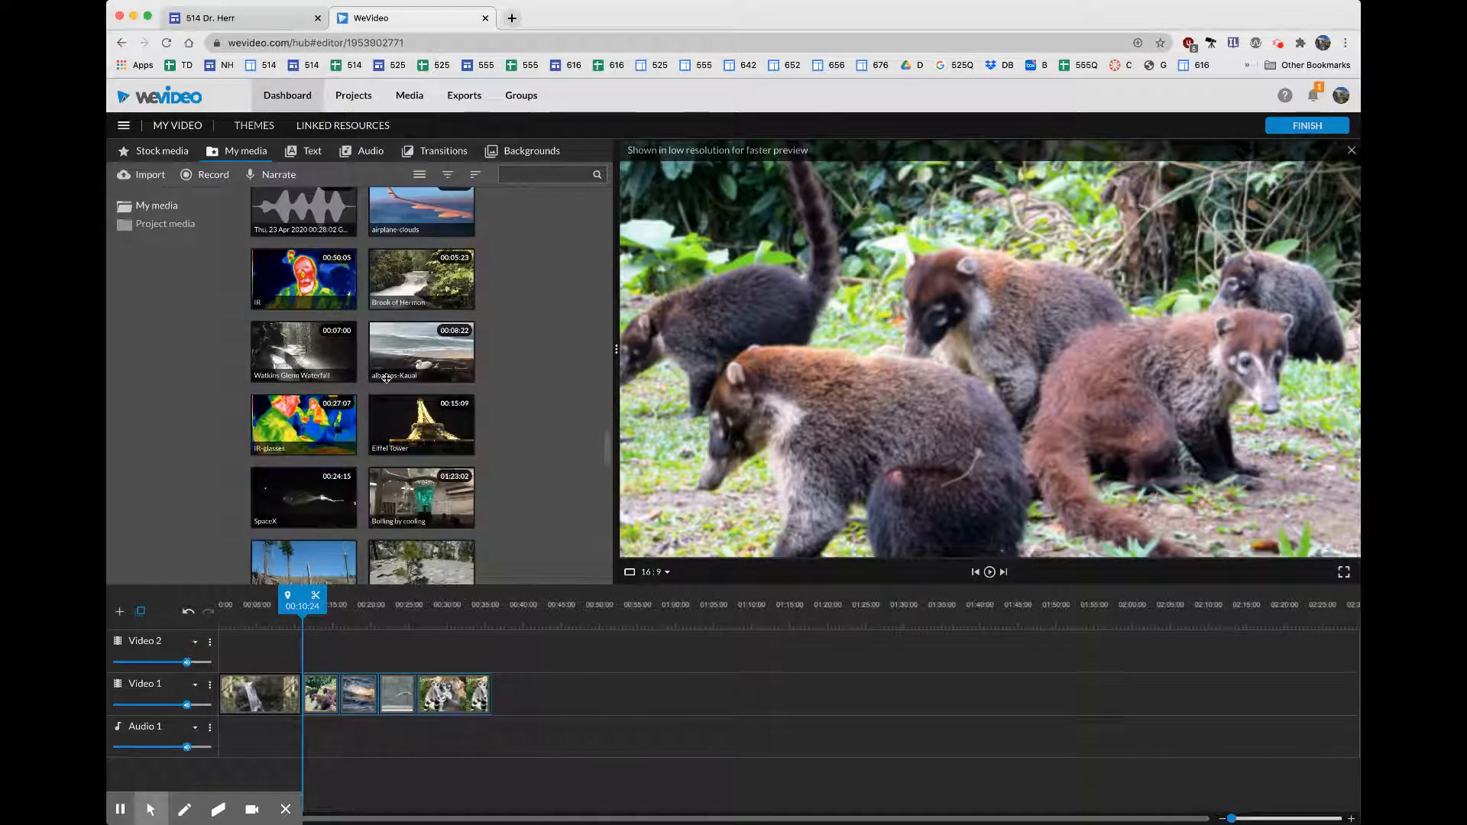
click(399, 358)
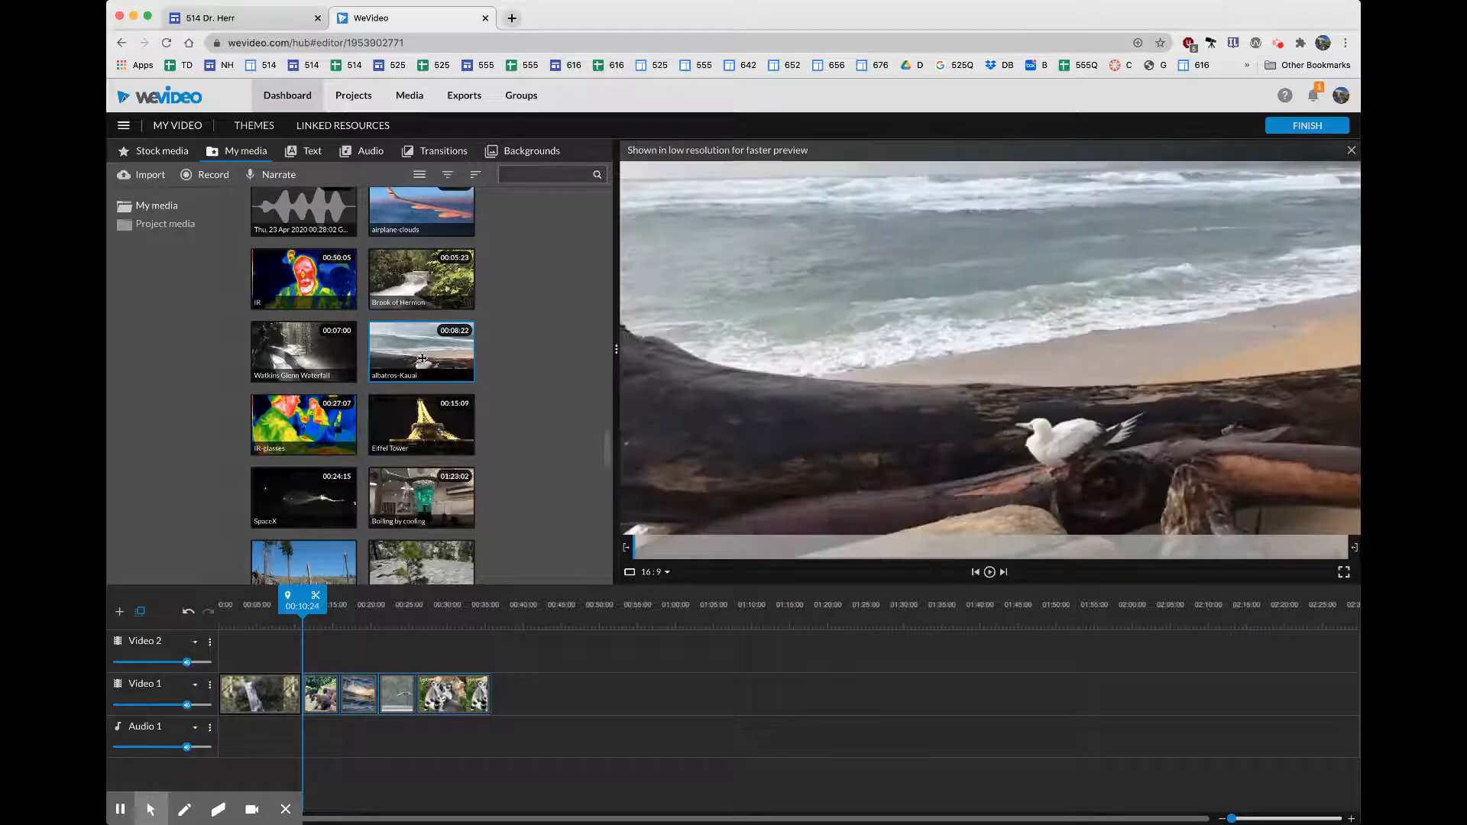
drag(406, 431, 344, 692)
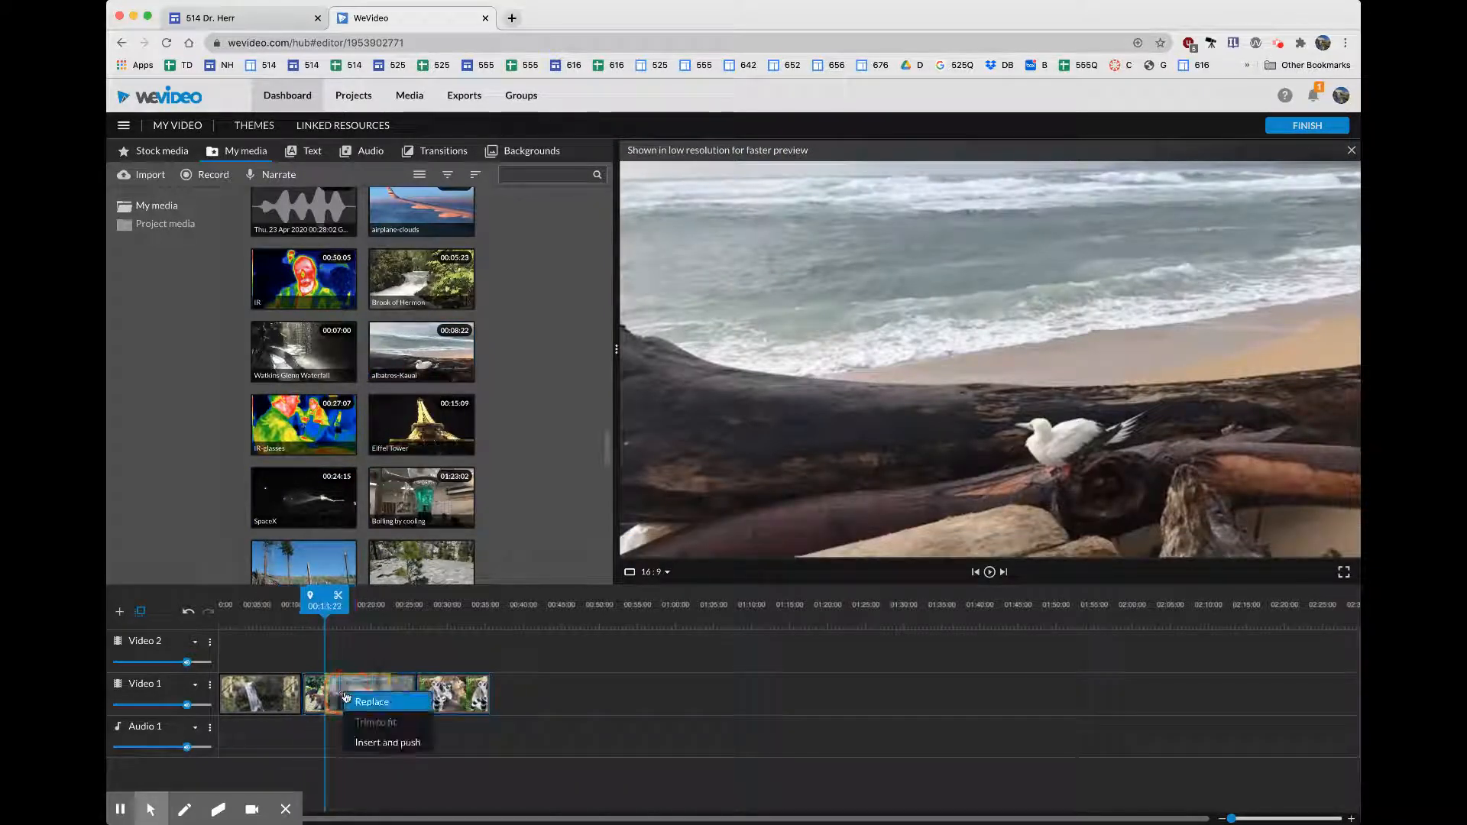
click(385, 747)
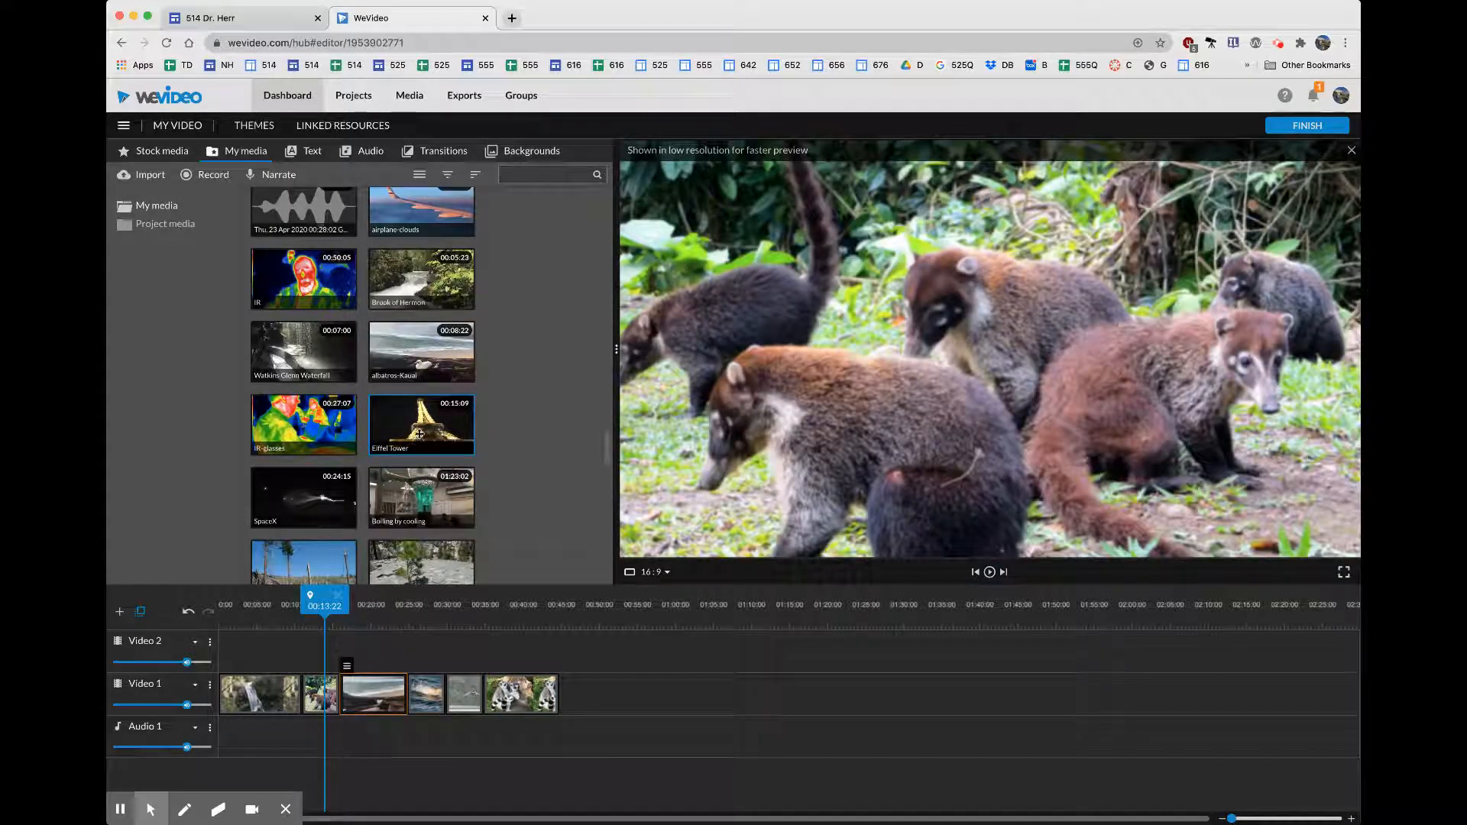
- Insert the SpaceX video before the pelican image and the Eiffel Tower video directly after that image, pushing the following clips back
drag(415, 430, 459, 697)
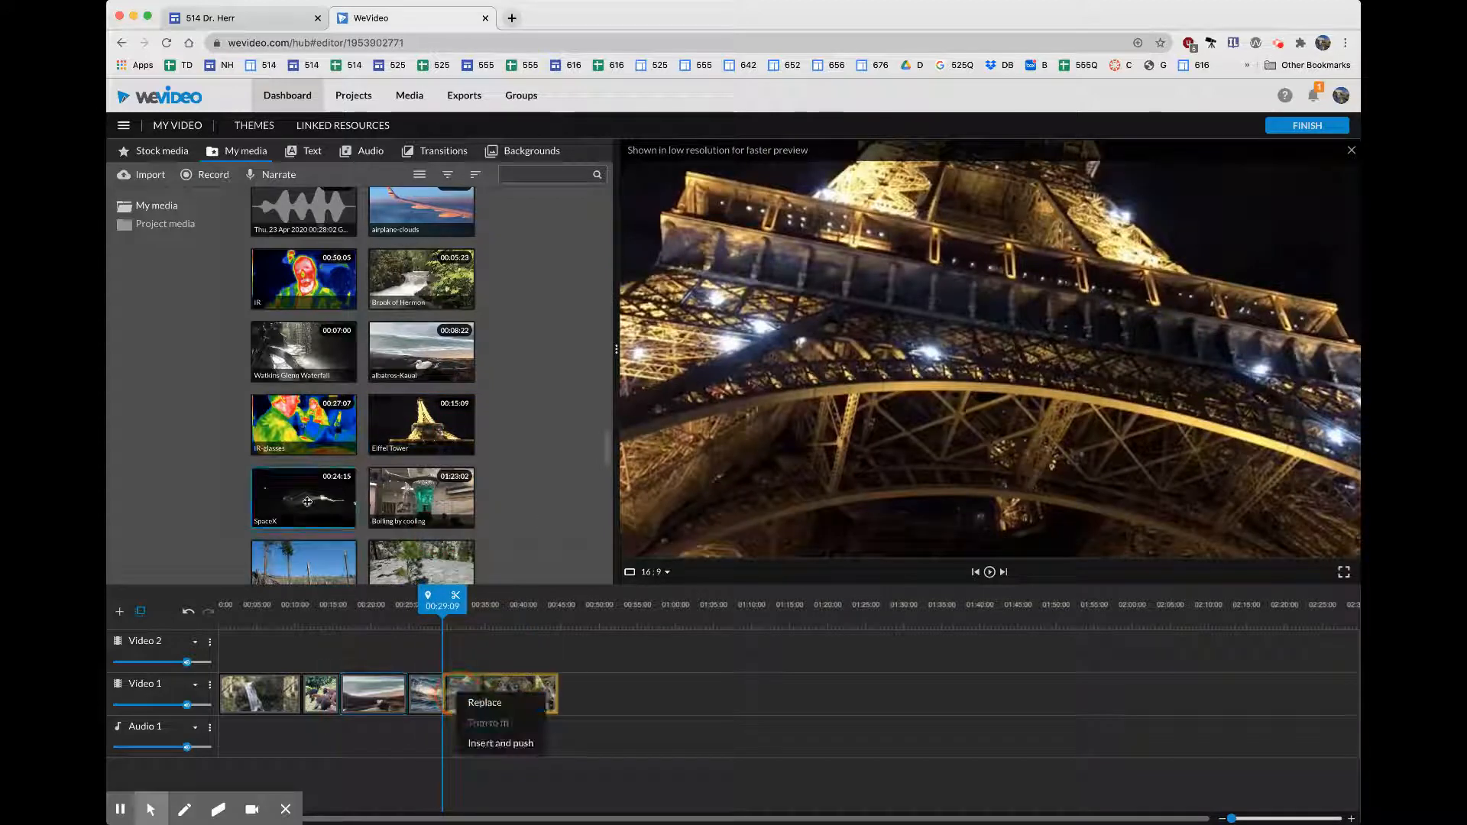
click(808, 774)
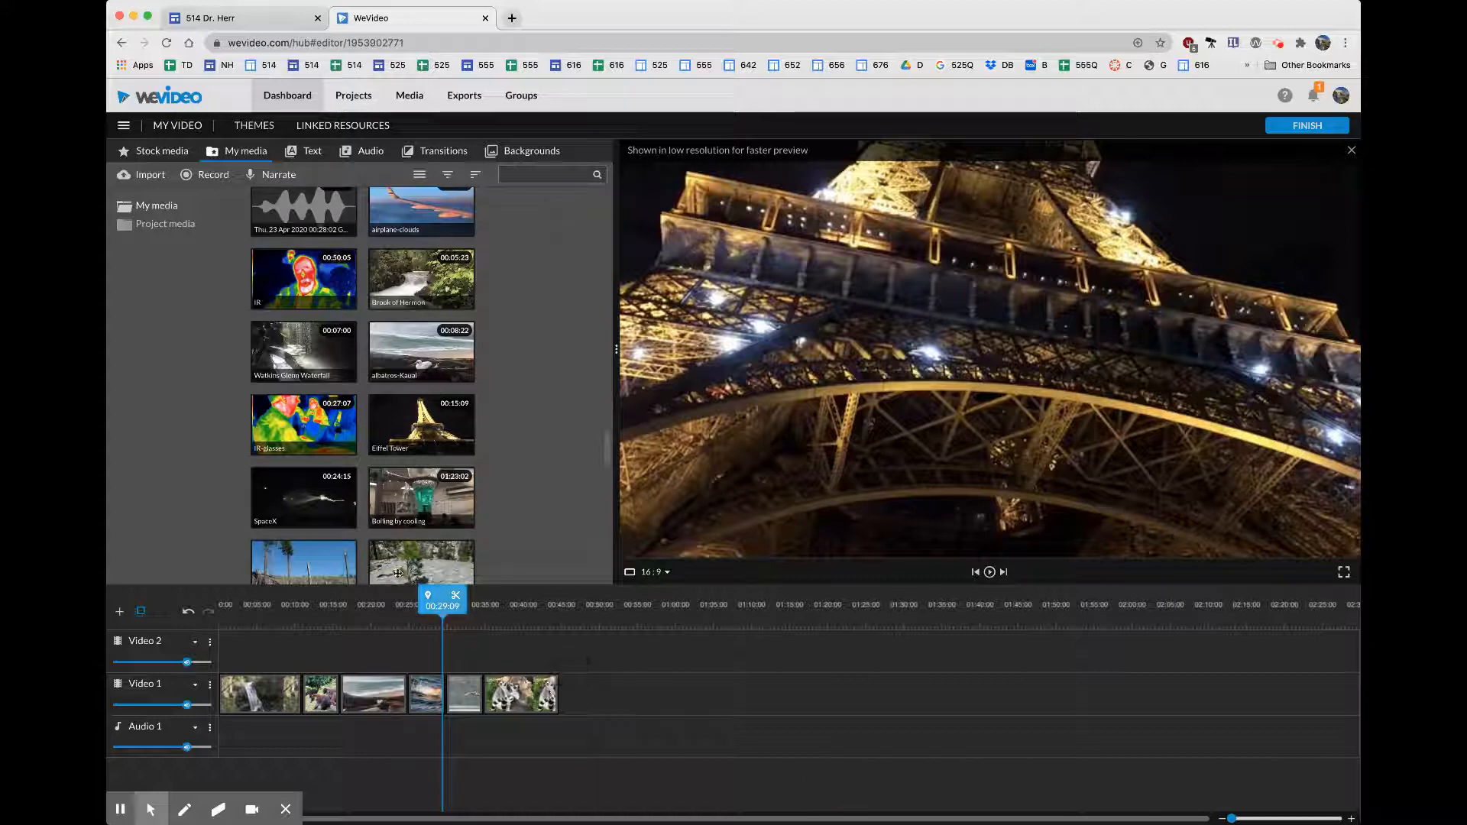
drag(299, 492, 460, 692)
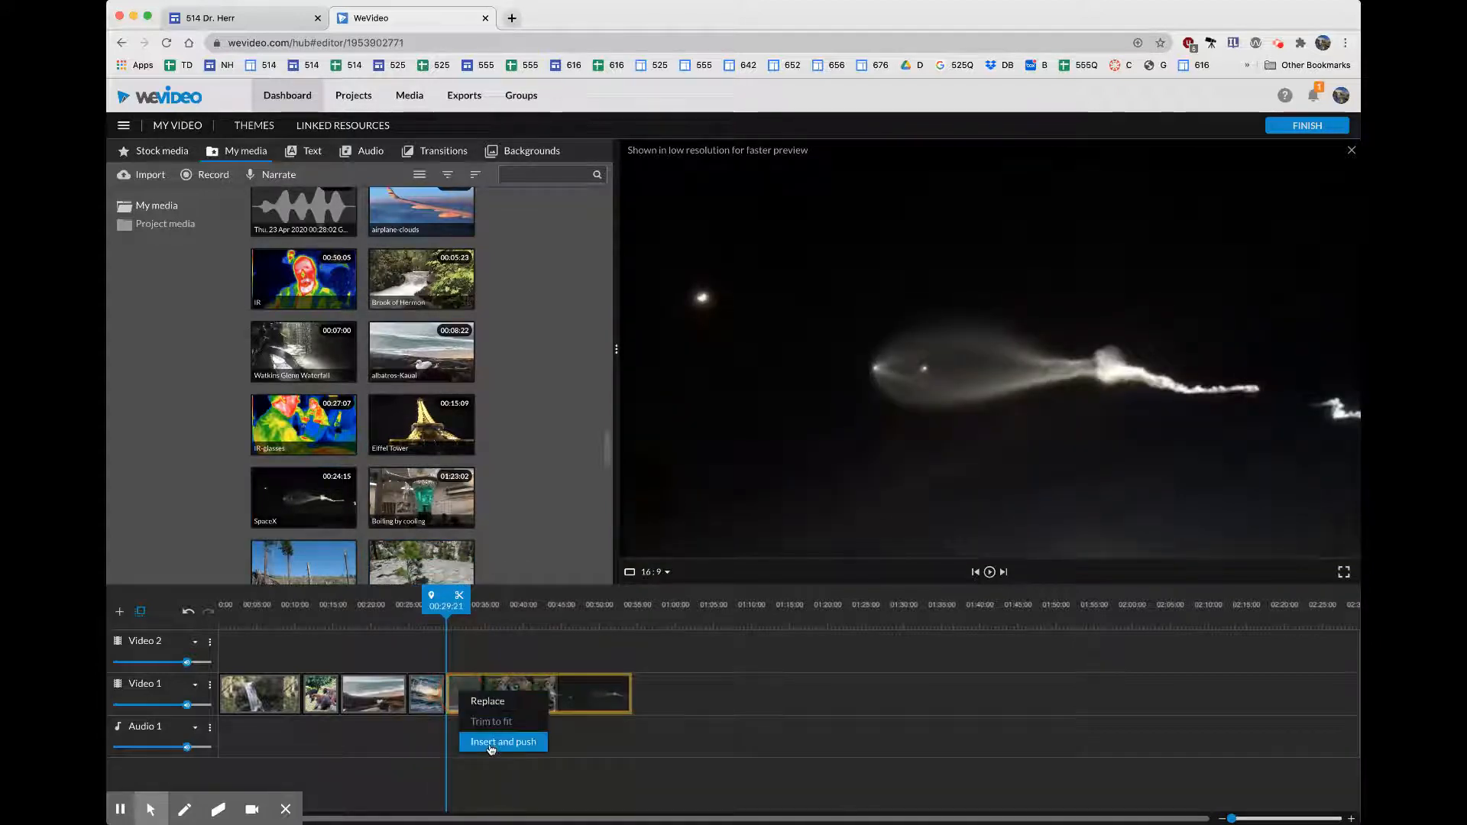
click(492, 745)
drag(429, 433, 689, 703)
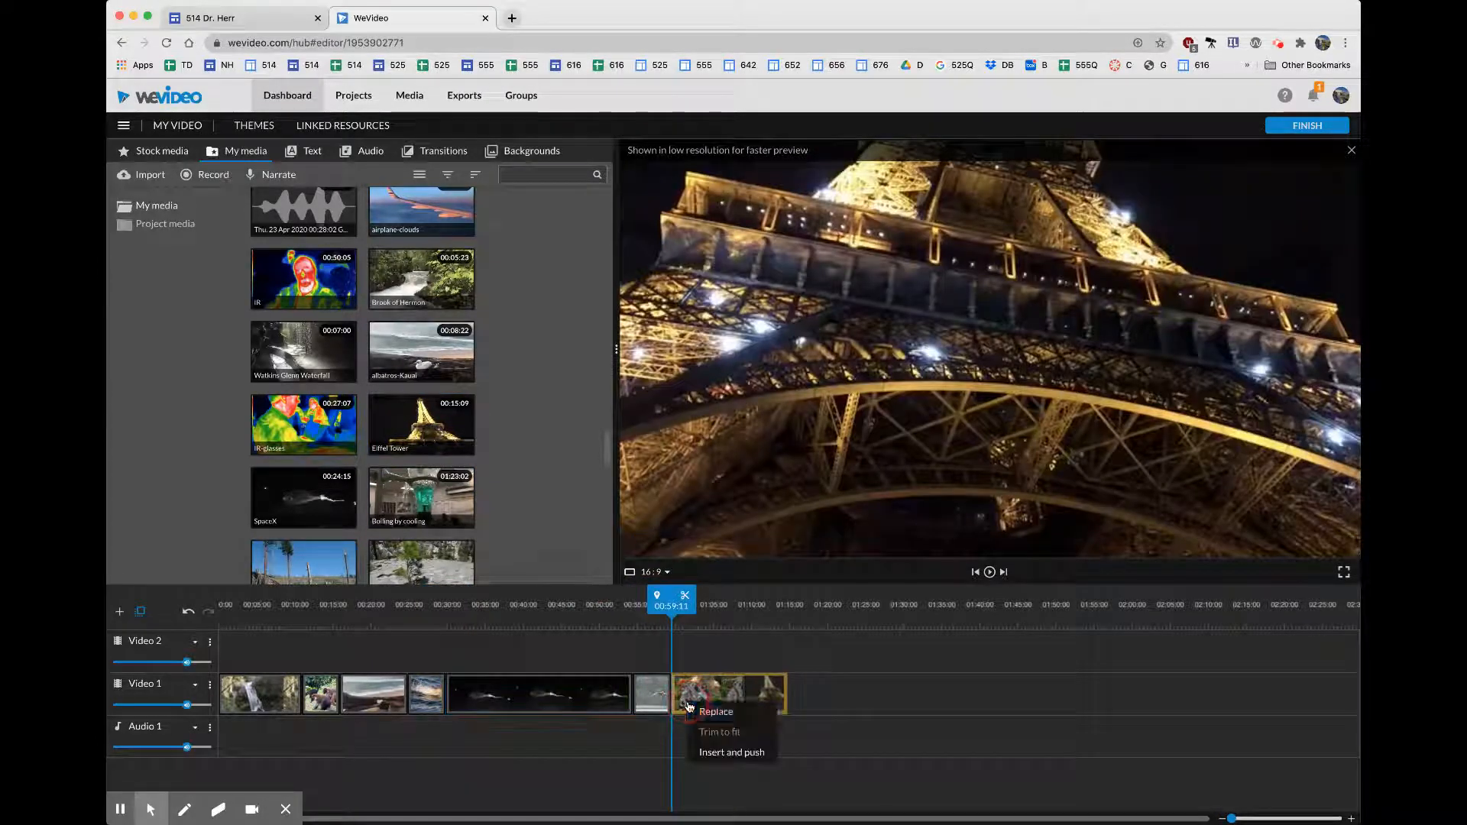
click(710, 751)
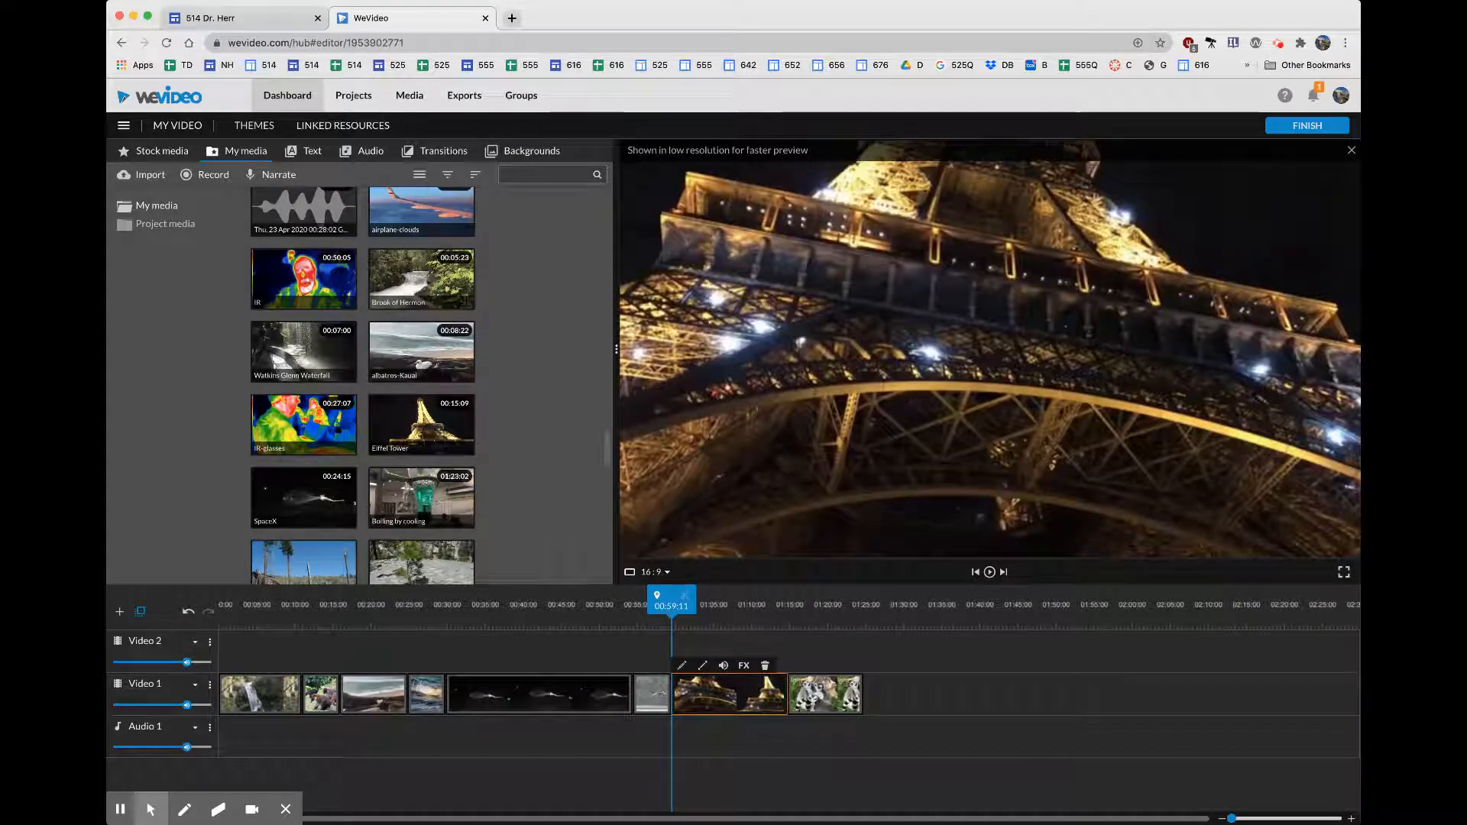
- Play the Eiffel Tower clip up to 01:08:05 and create a marker there titled "Eiffel Tower"
key(space)
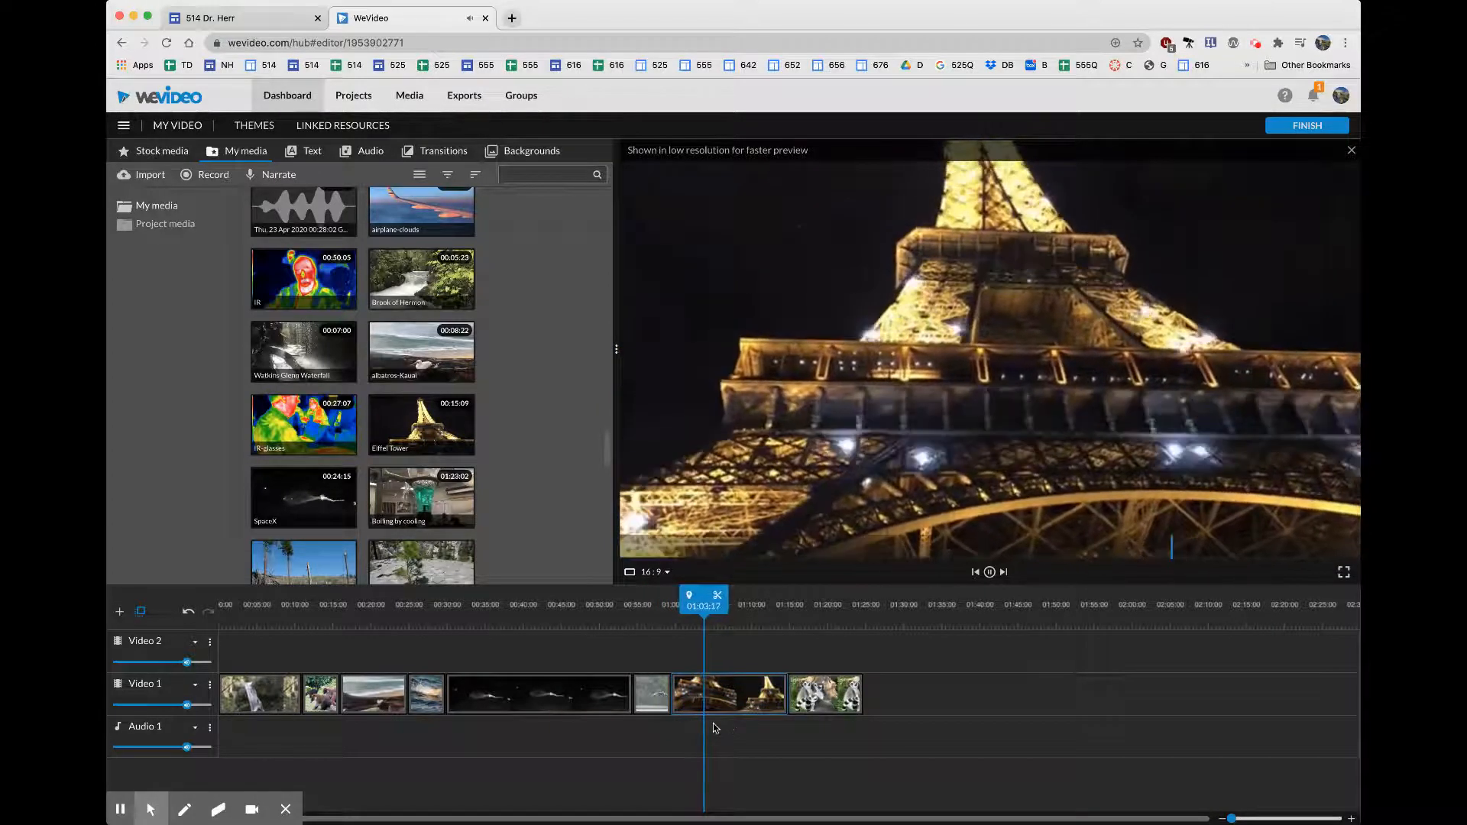
click(738, 702)
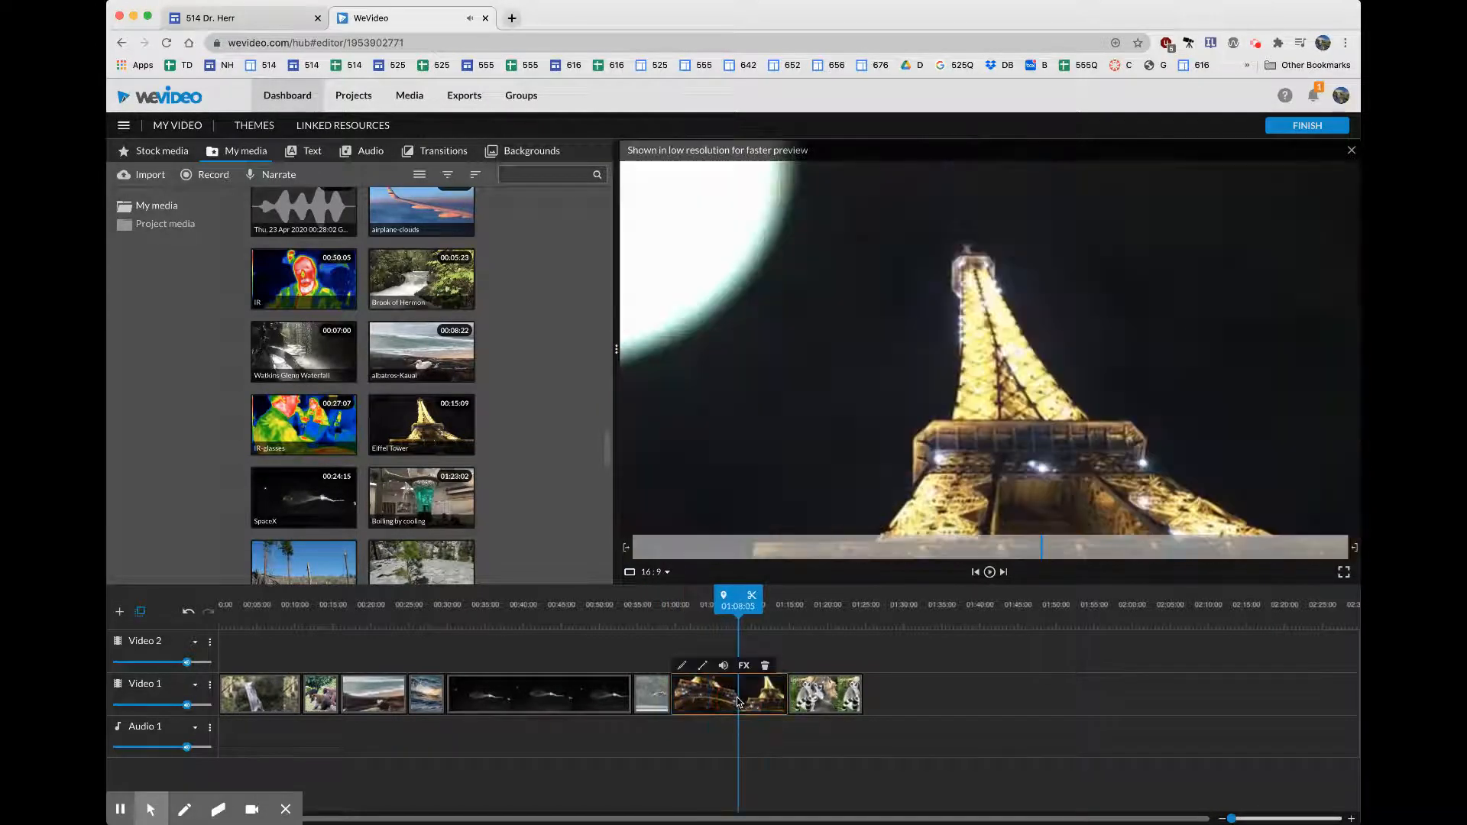
click(725, 598)
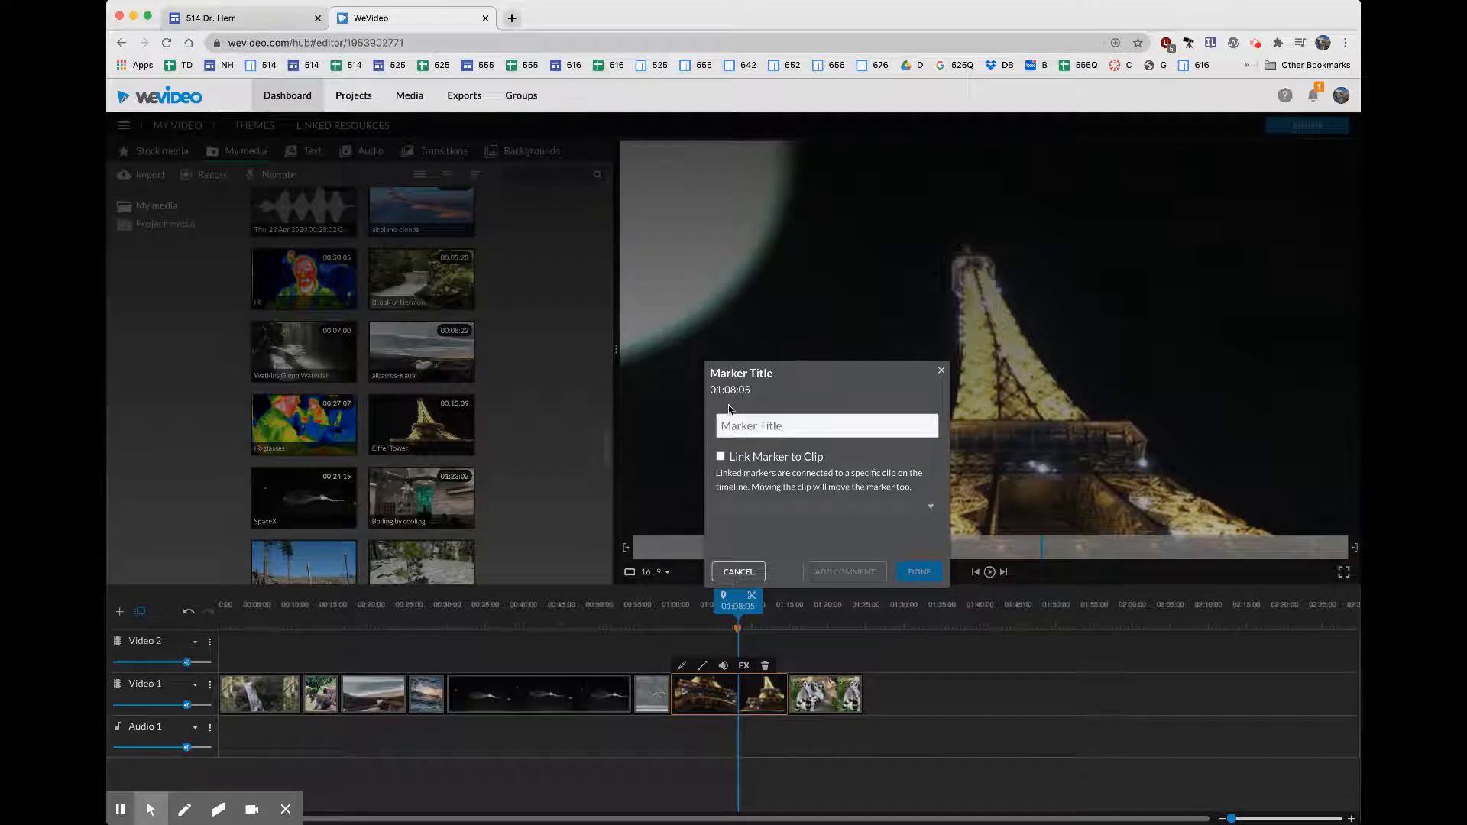
click(799, 426)
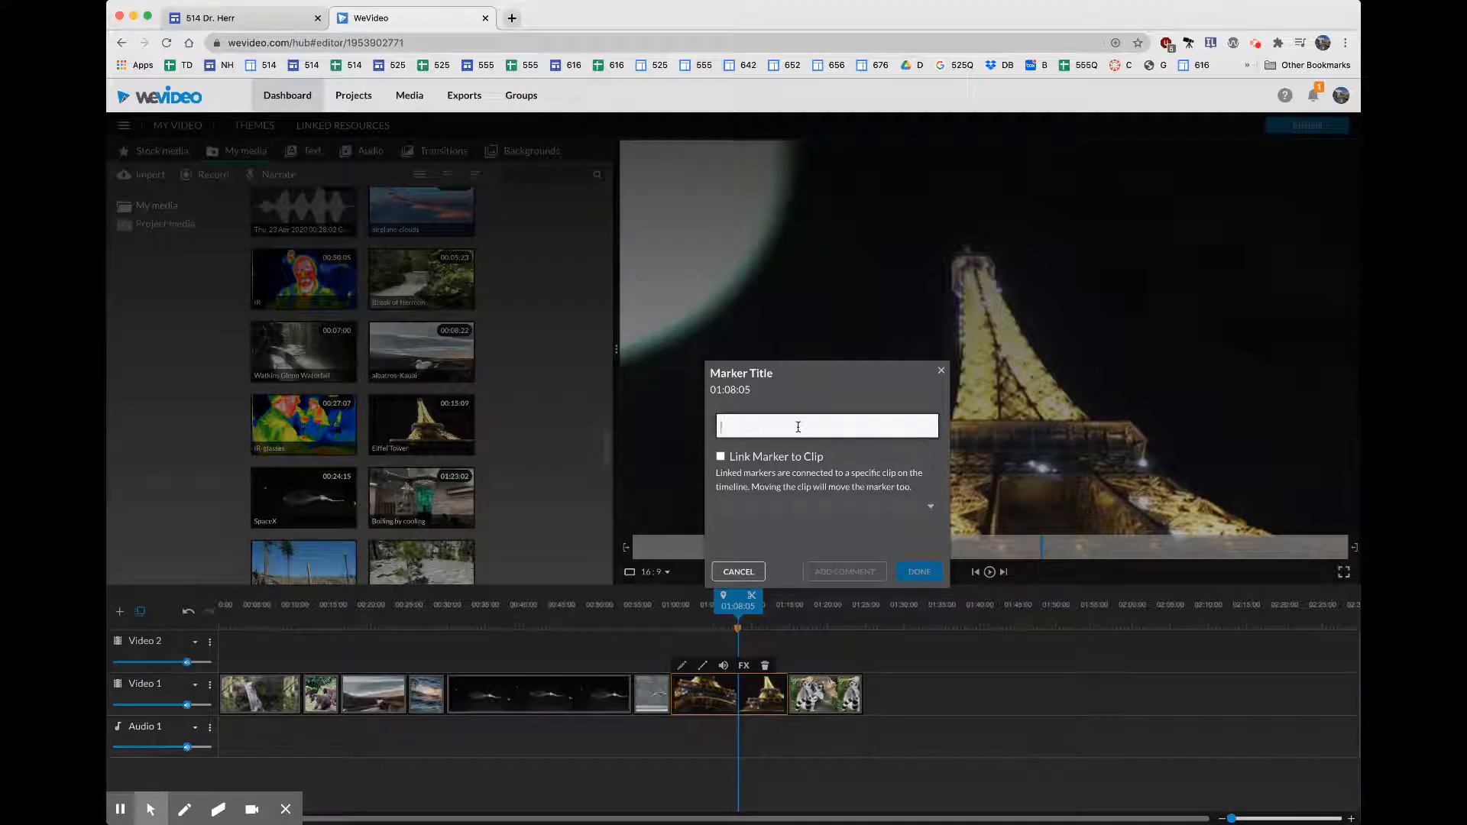
text(Eiffel)
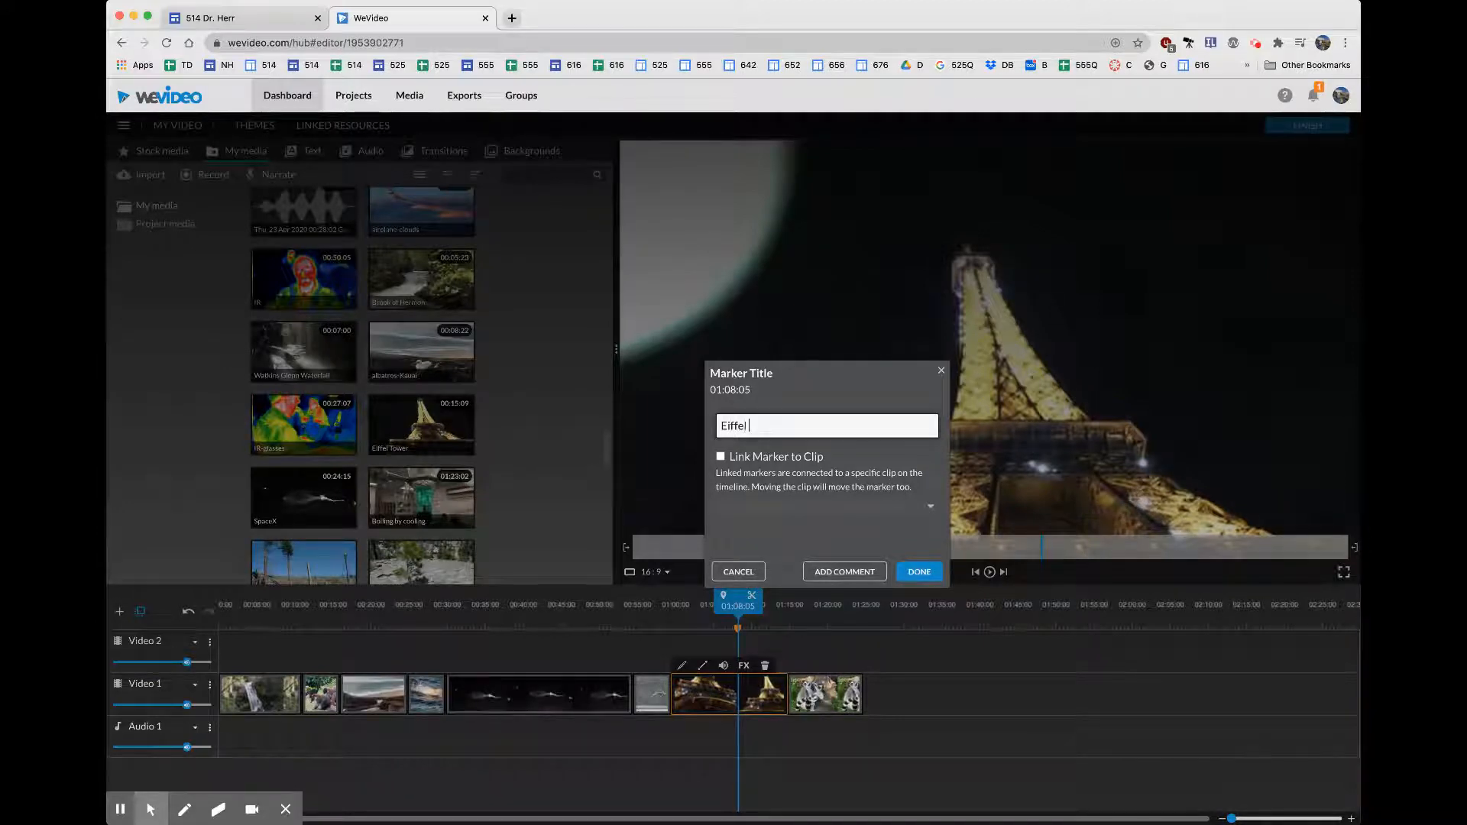
text( Tower)
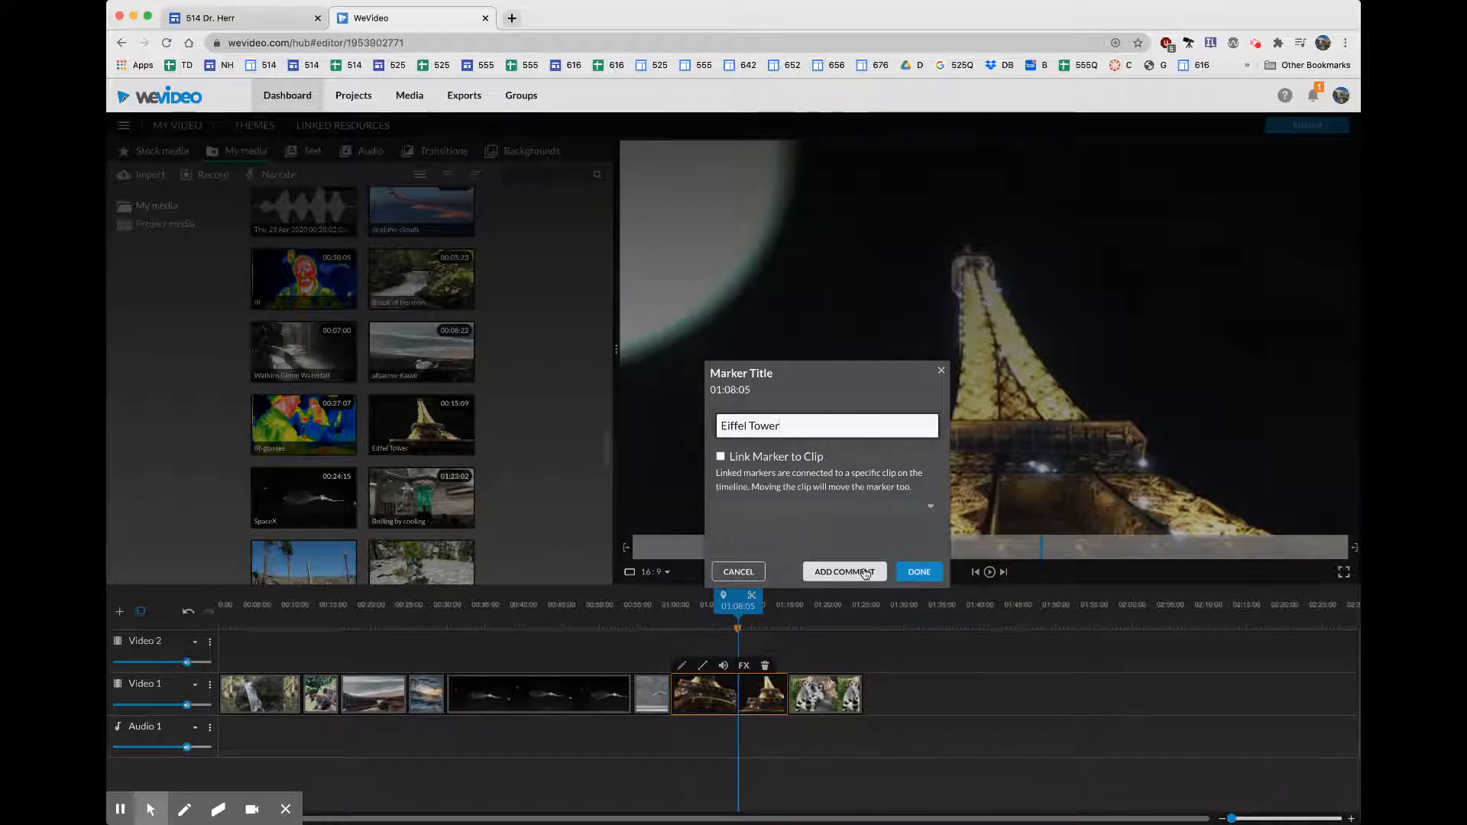
- Post the comment "On the hour" on the Eiffel Tower marker and close the marker dialog
click(864, 569)
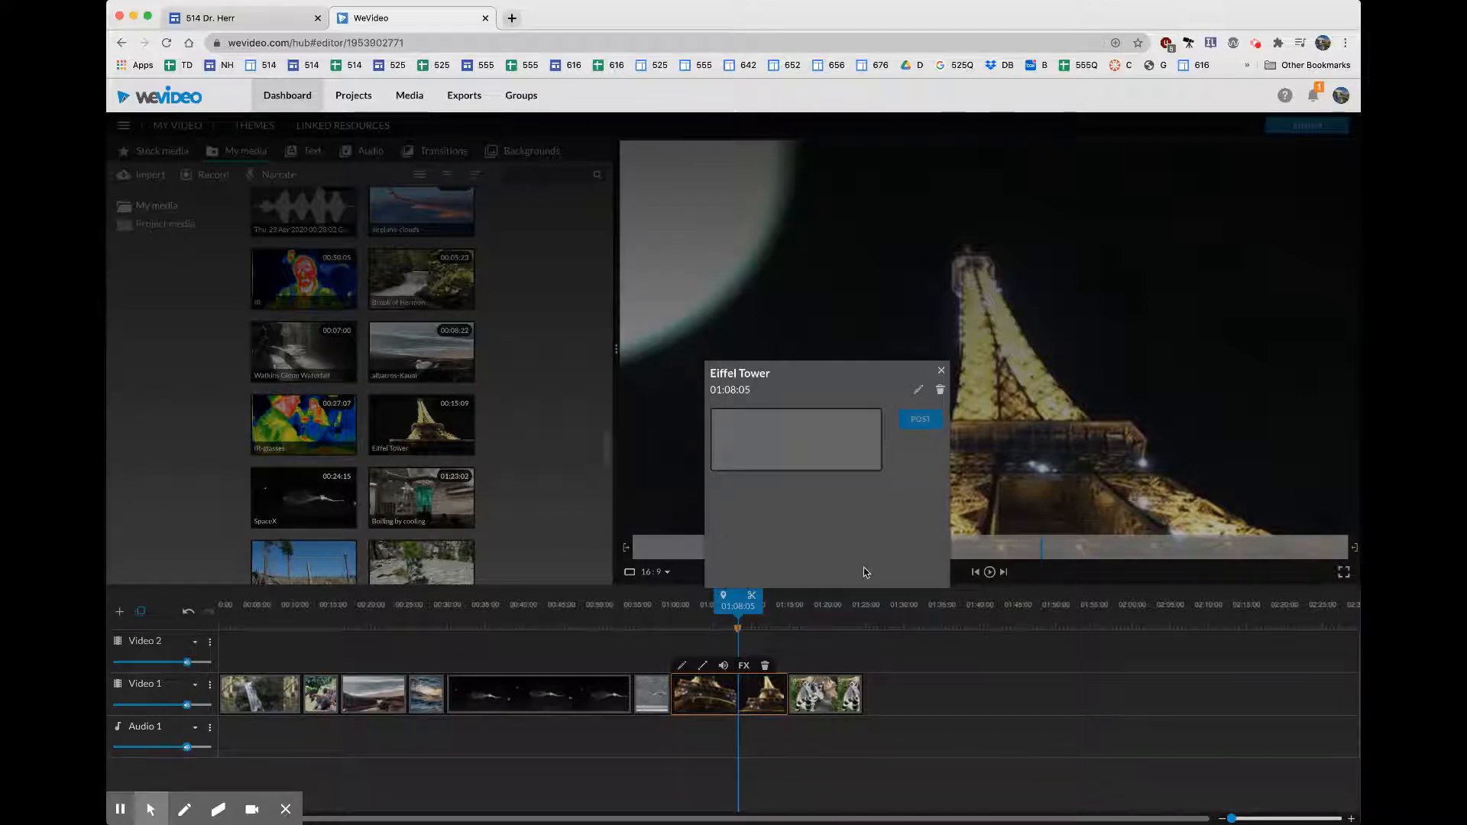
click(792, 435)
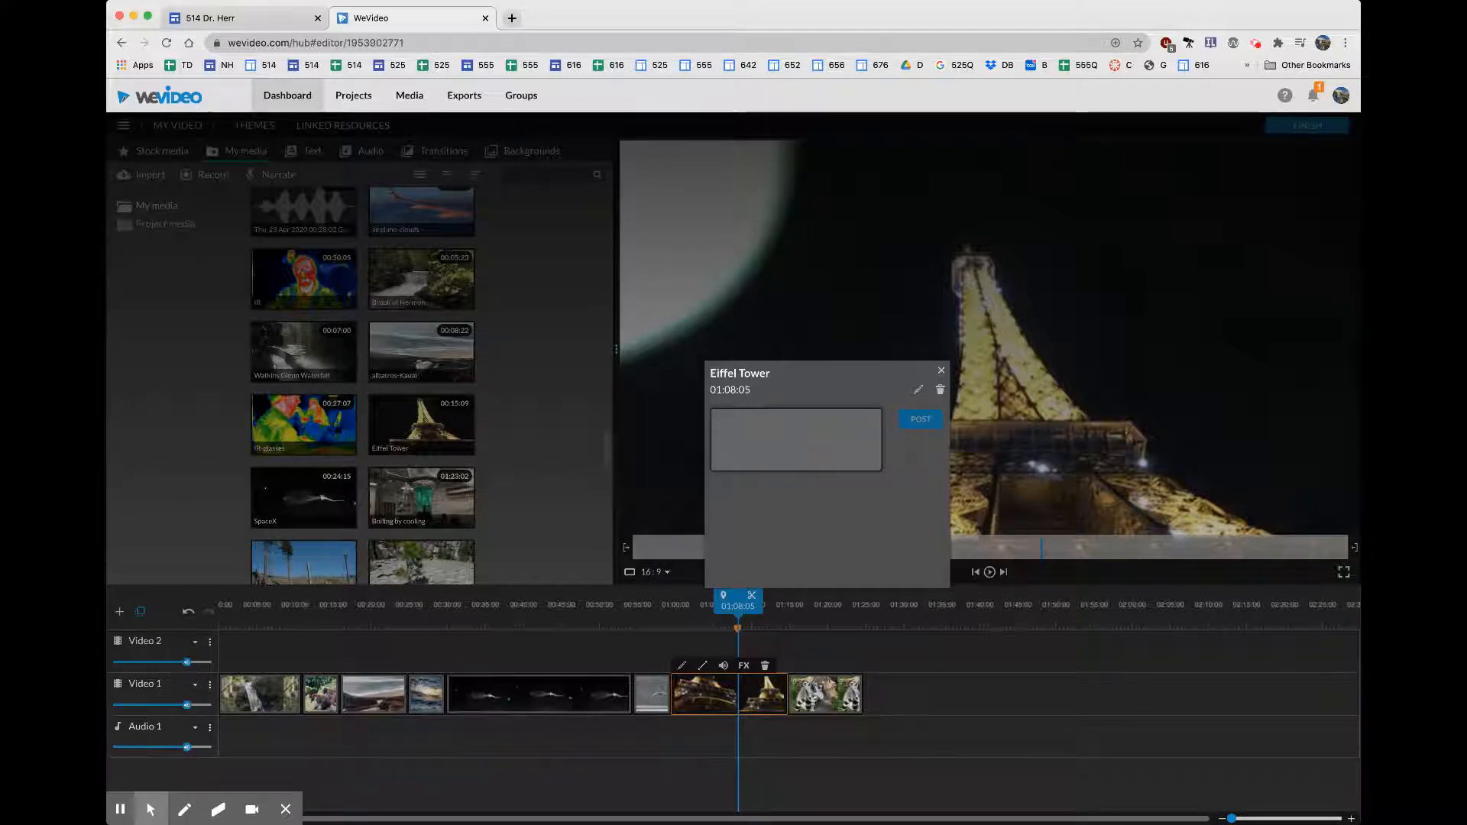
text(On)
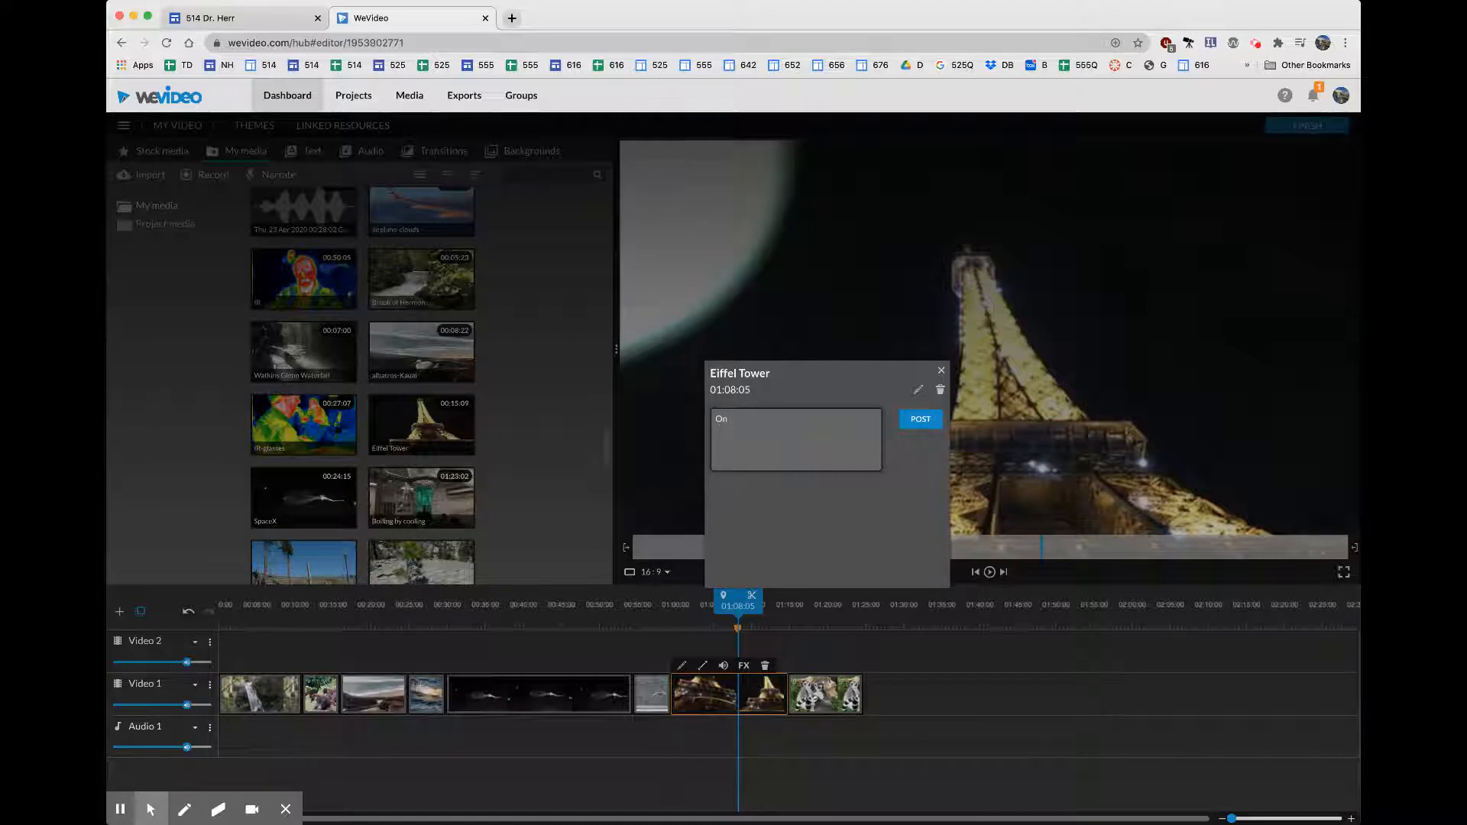
text( hou hour)
click(922, 419)
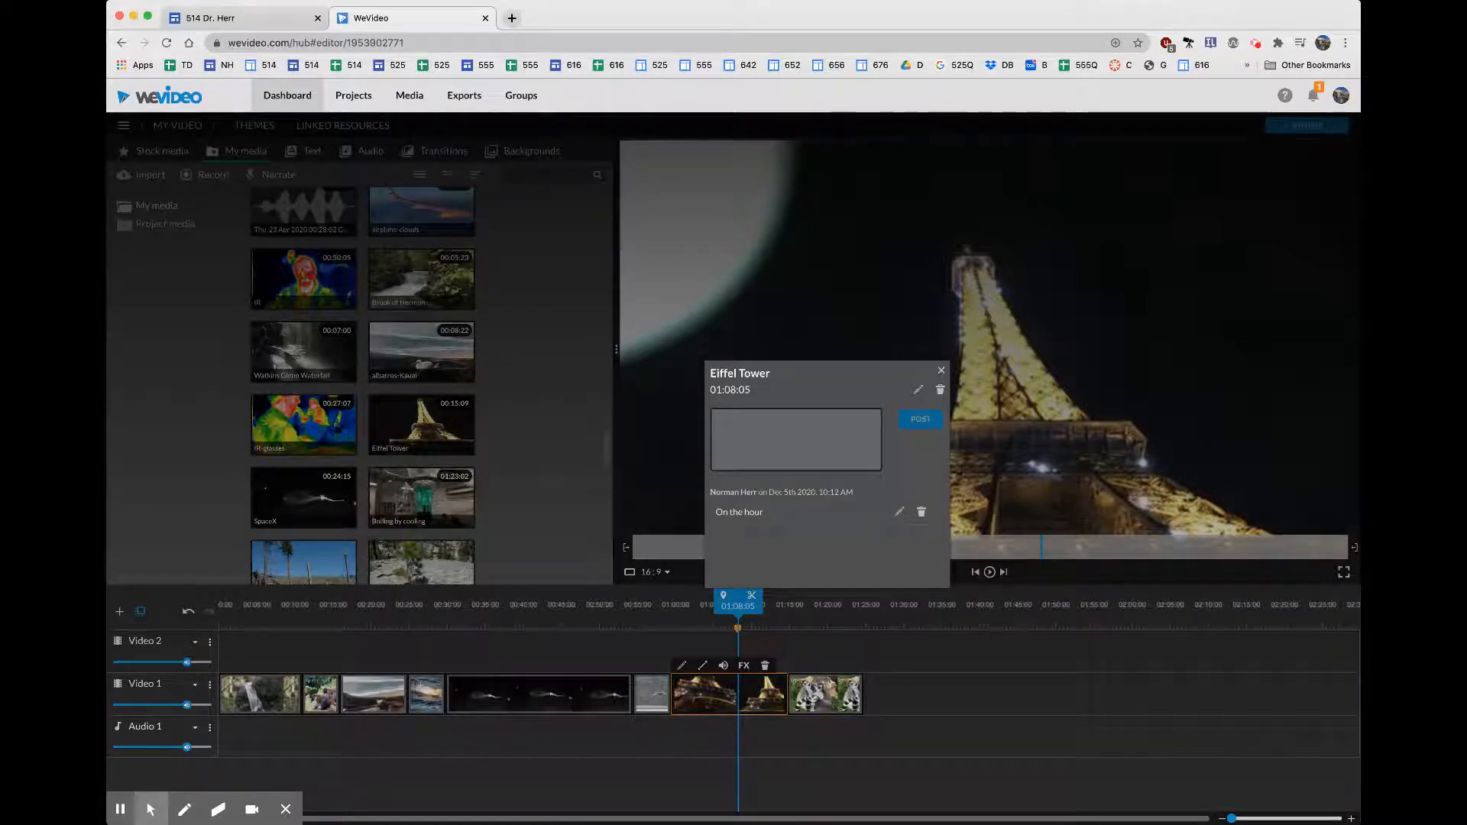
click(992, 759)
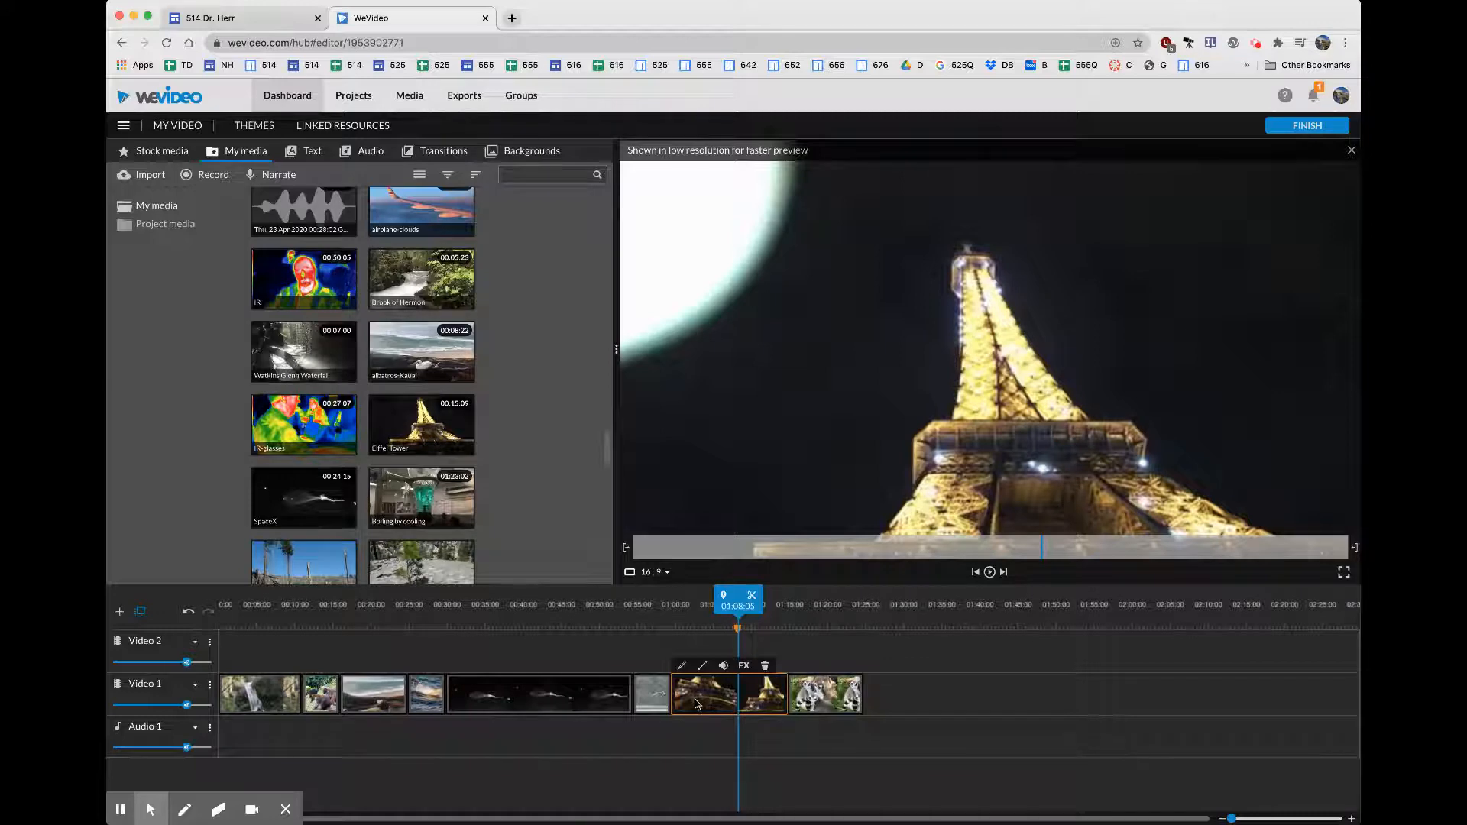
- Show the audio waveforms on Video 1, try the track volume at minimum and maximum, and leave it slightly above 100%
click(724, 667)
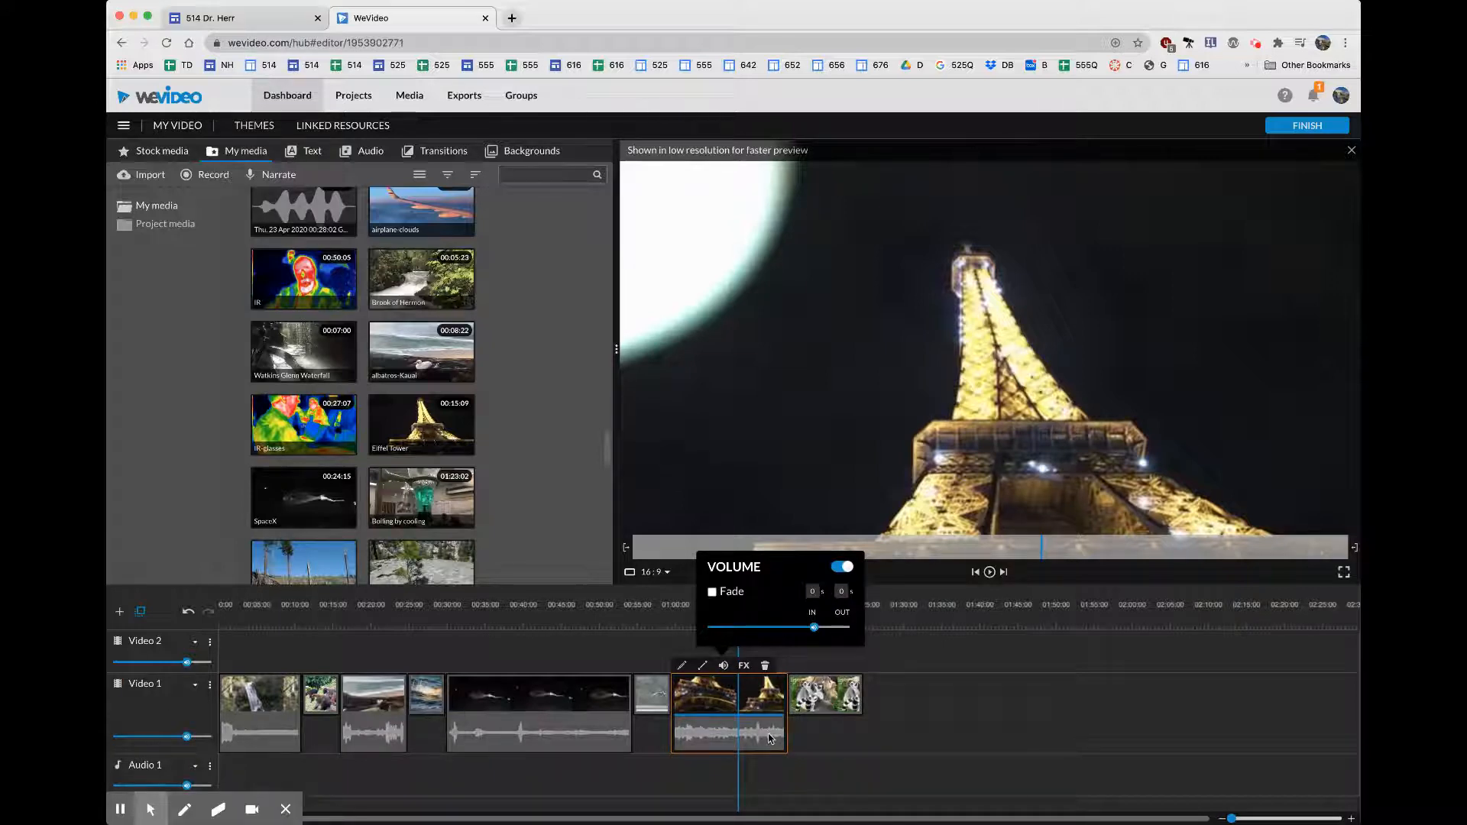
mouse_move(189, 739)
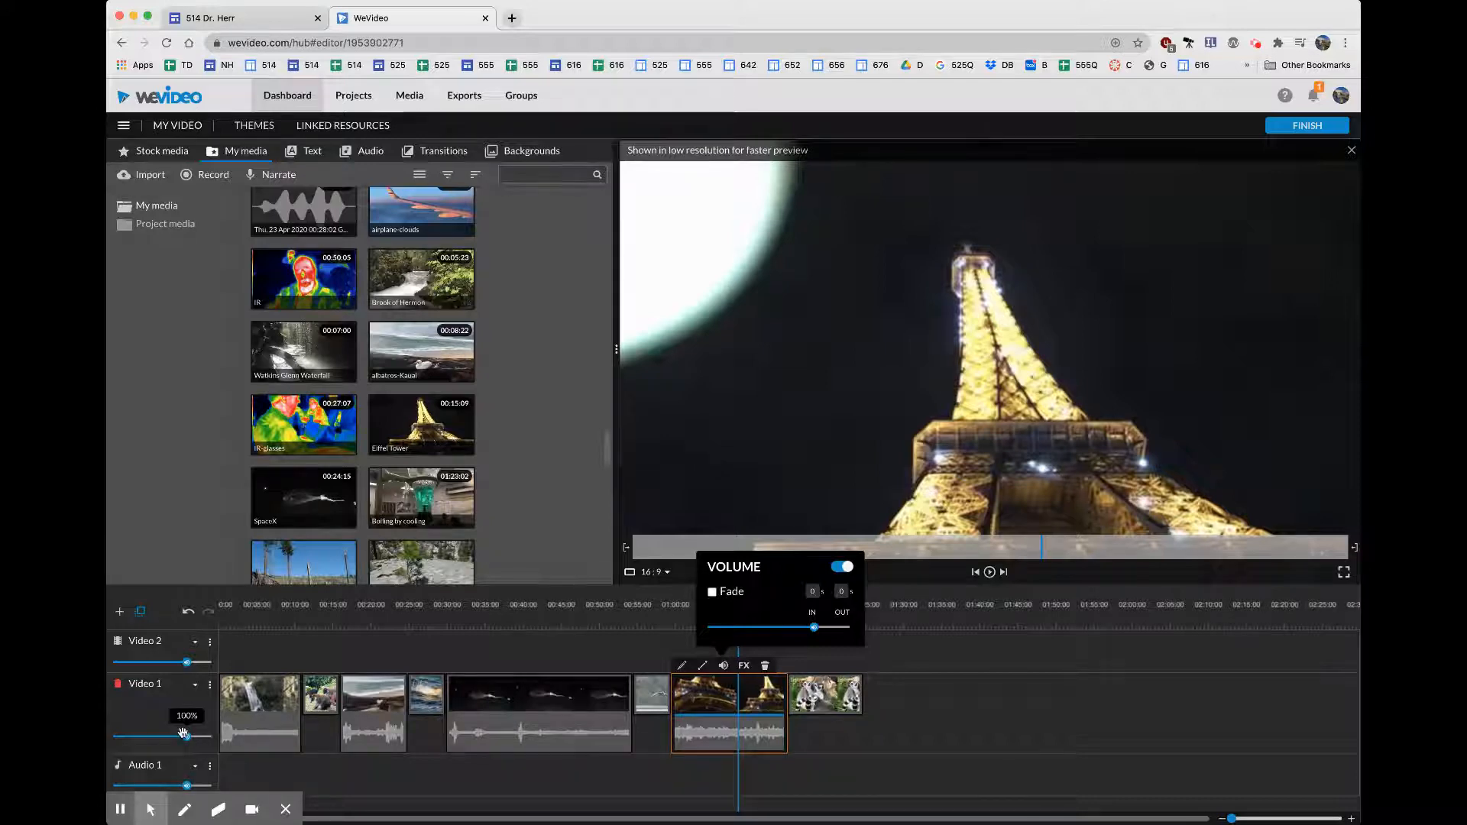
drag(184, 734, 135, 738)
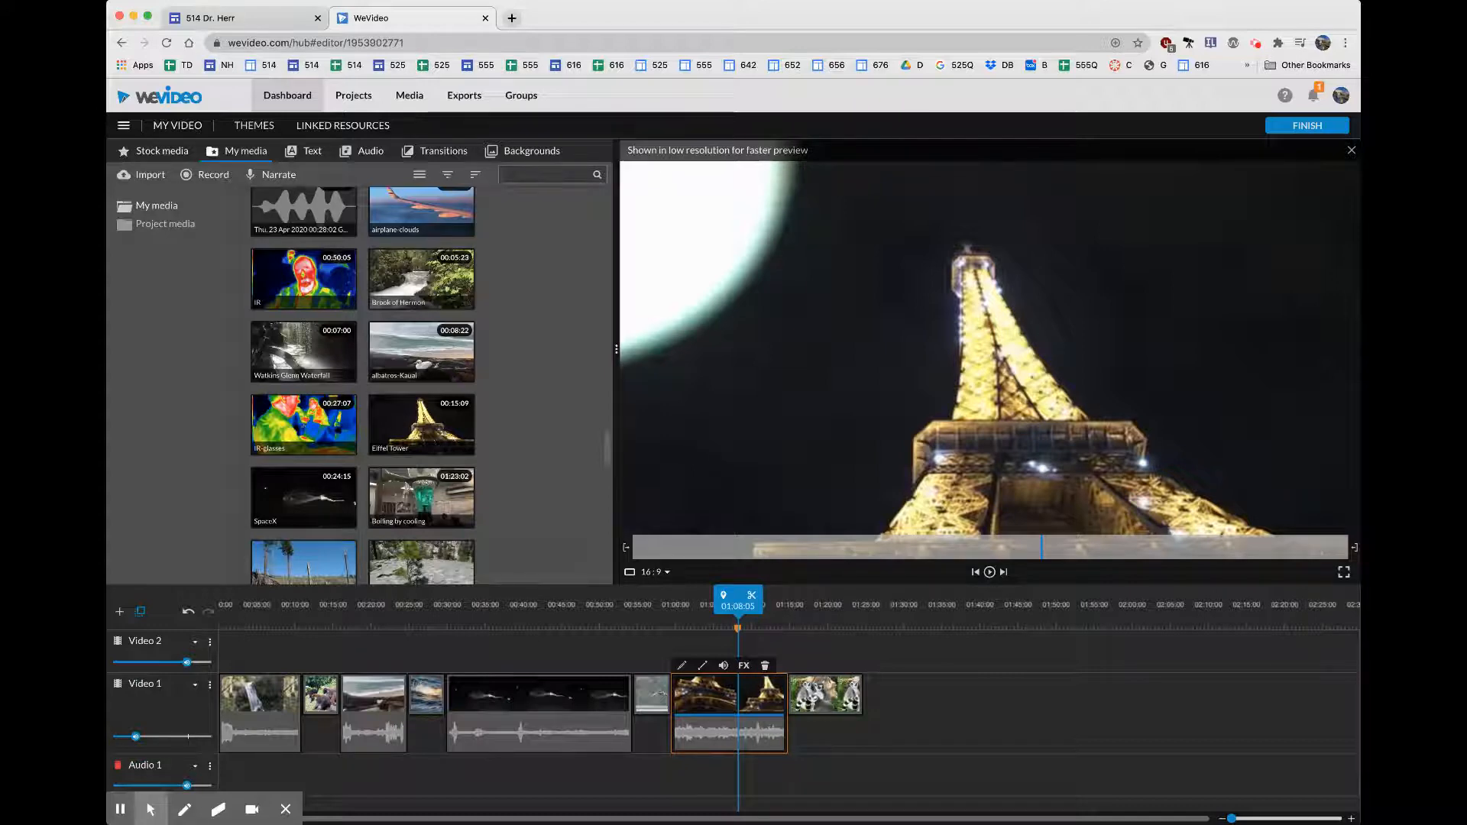
drag(135, 737, 109, 736)
drag(113, 736, 210, 737)
drag(210, 737, 194, 736)
- Enable the opacity fade on the Eiffel Tower clip and extend the fade-in and fade-out until they meet near its middle
click(702, 666)
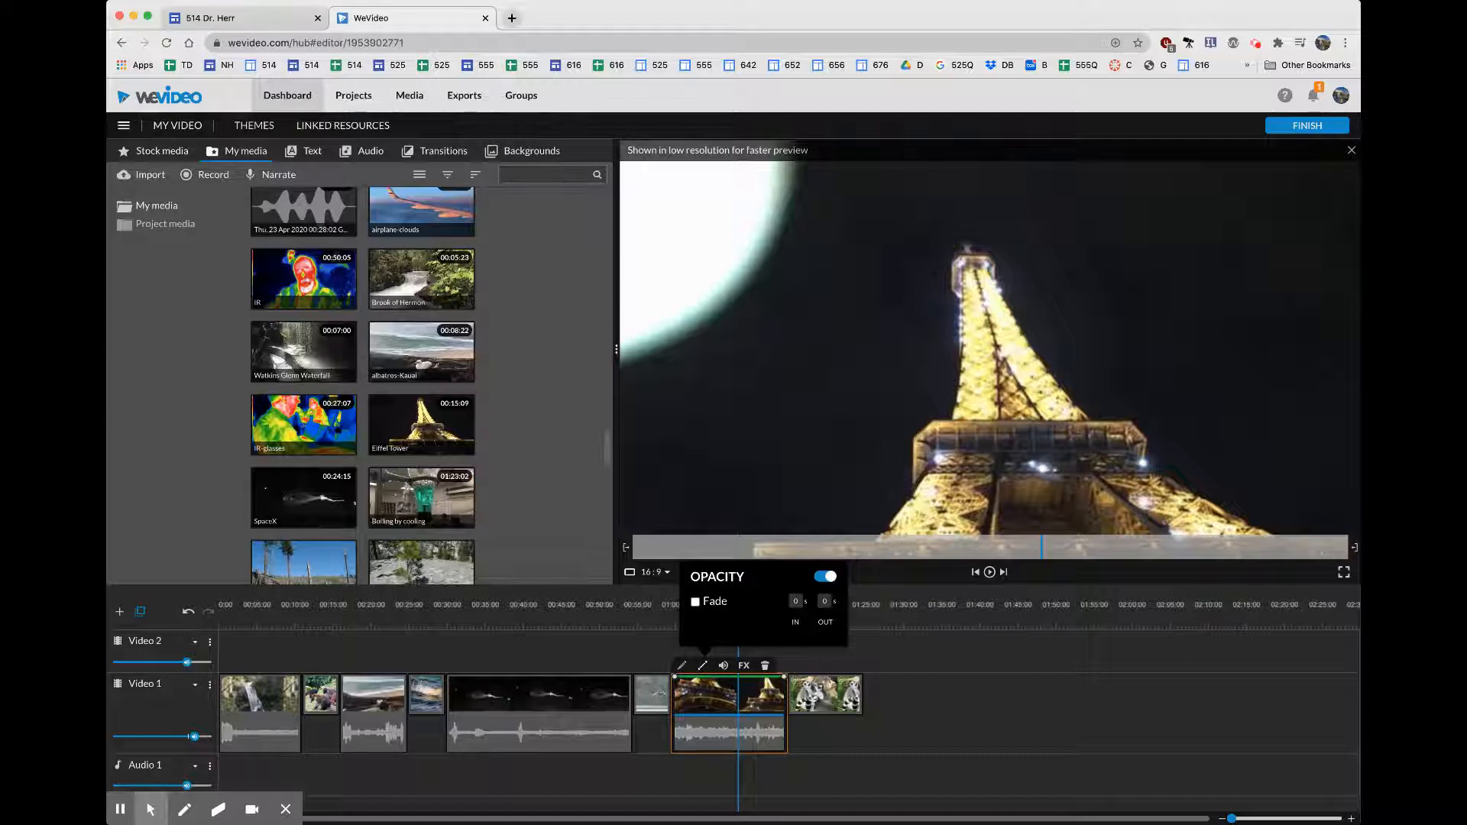
click(696, 603)
click(690, 686)
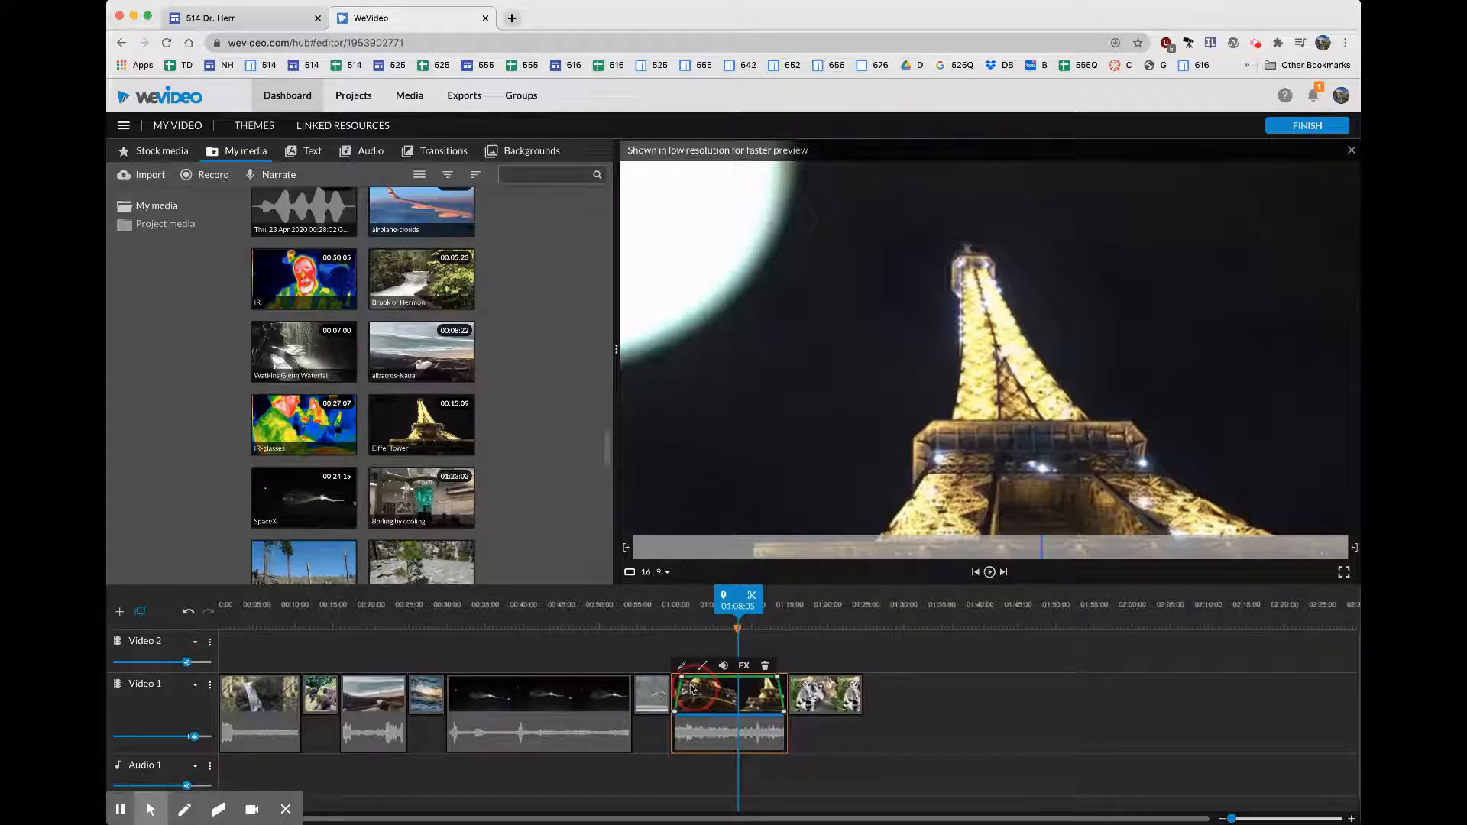
drag(681, 677, 725, 683)
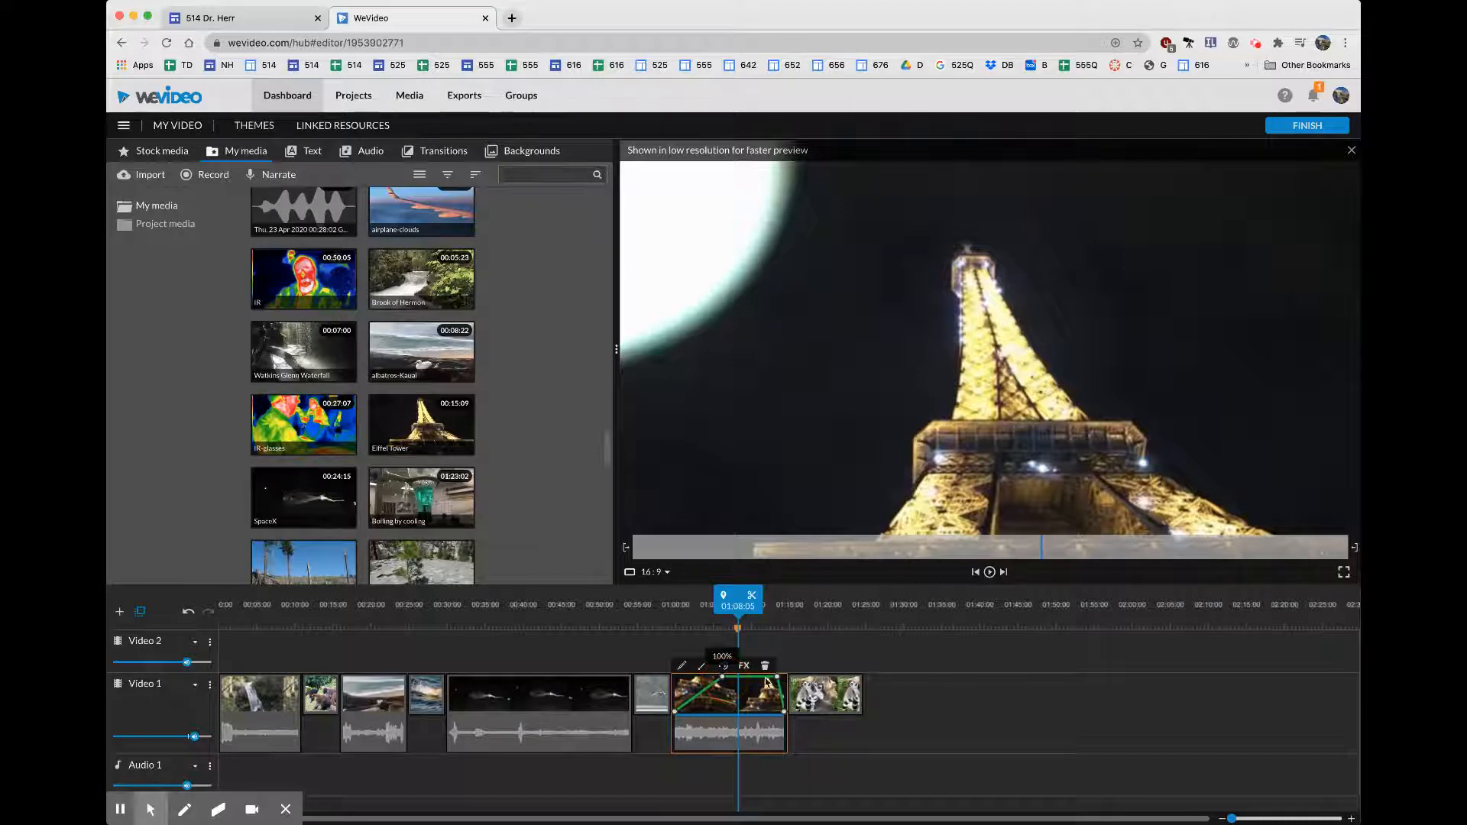
drag(779, 678, 726, 679)
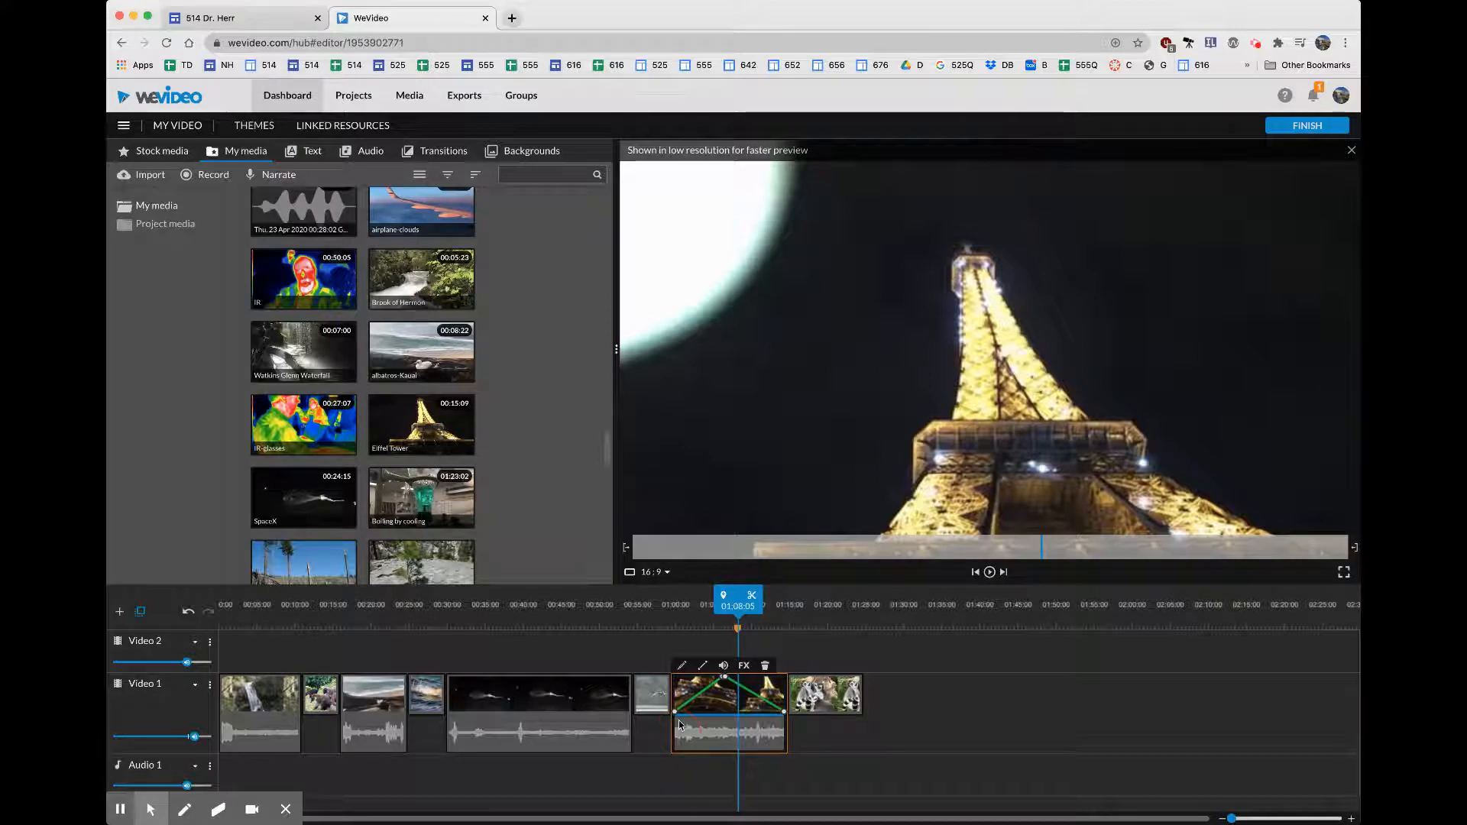
- Play the Eiffel Tower clip from its start to about its middle to preview the fade-in
drag(737, 604, 670, 604)
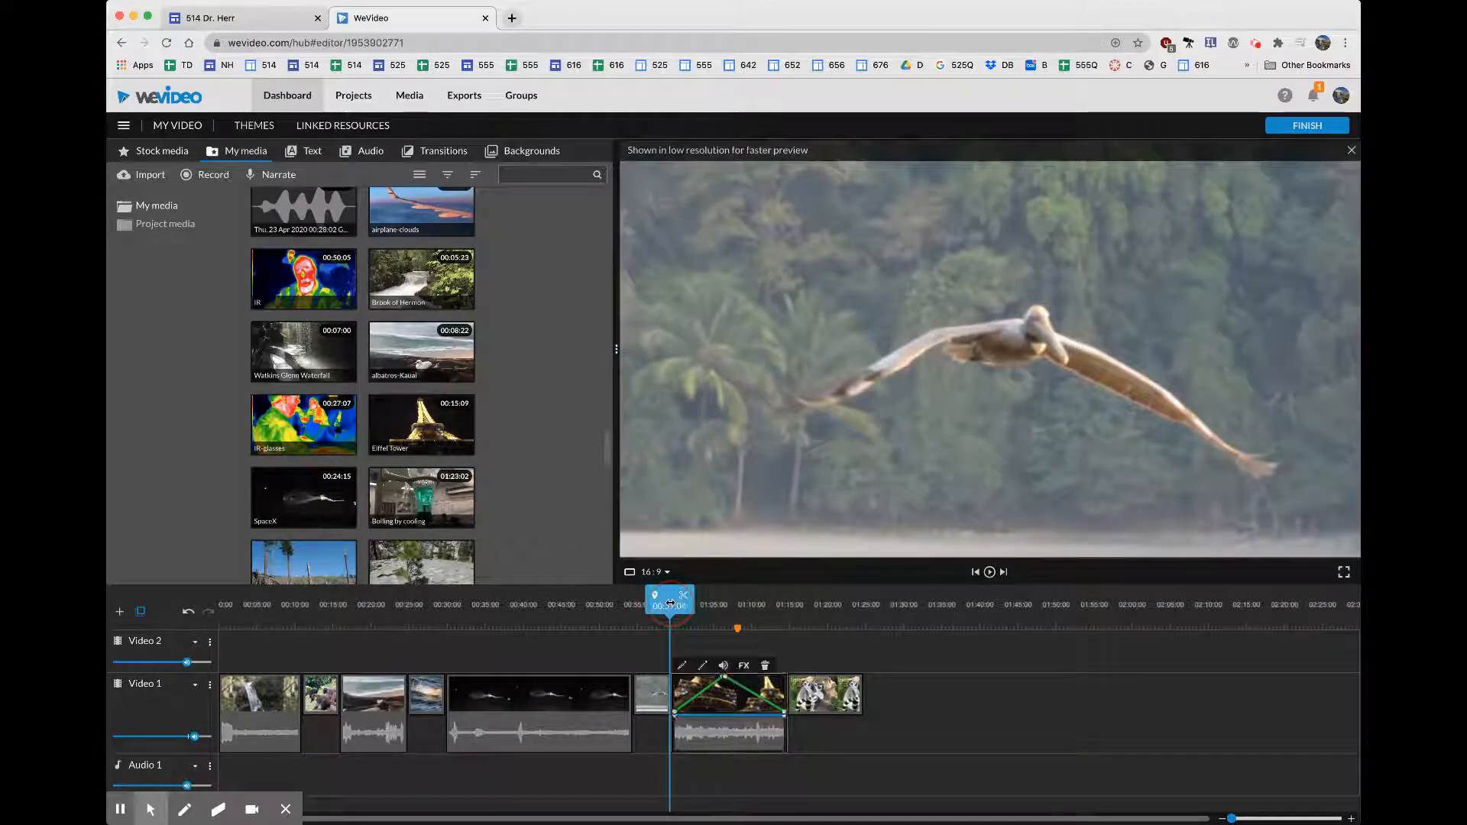
key(space)
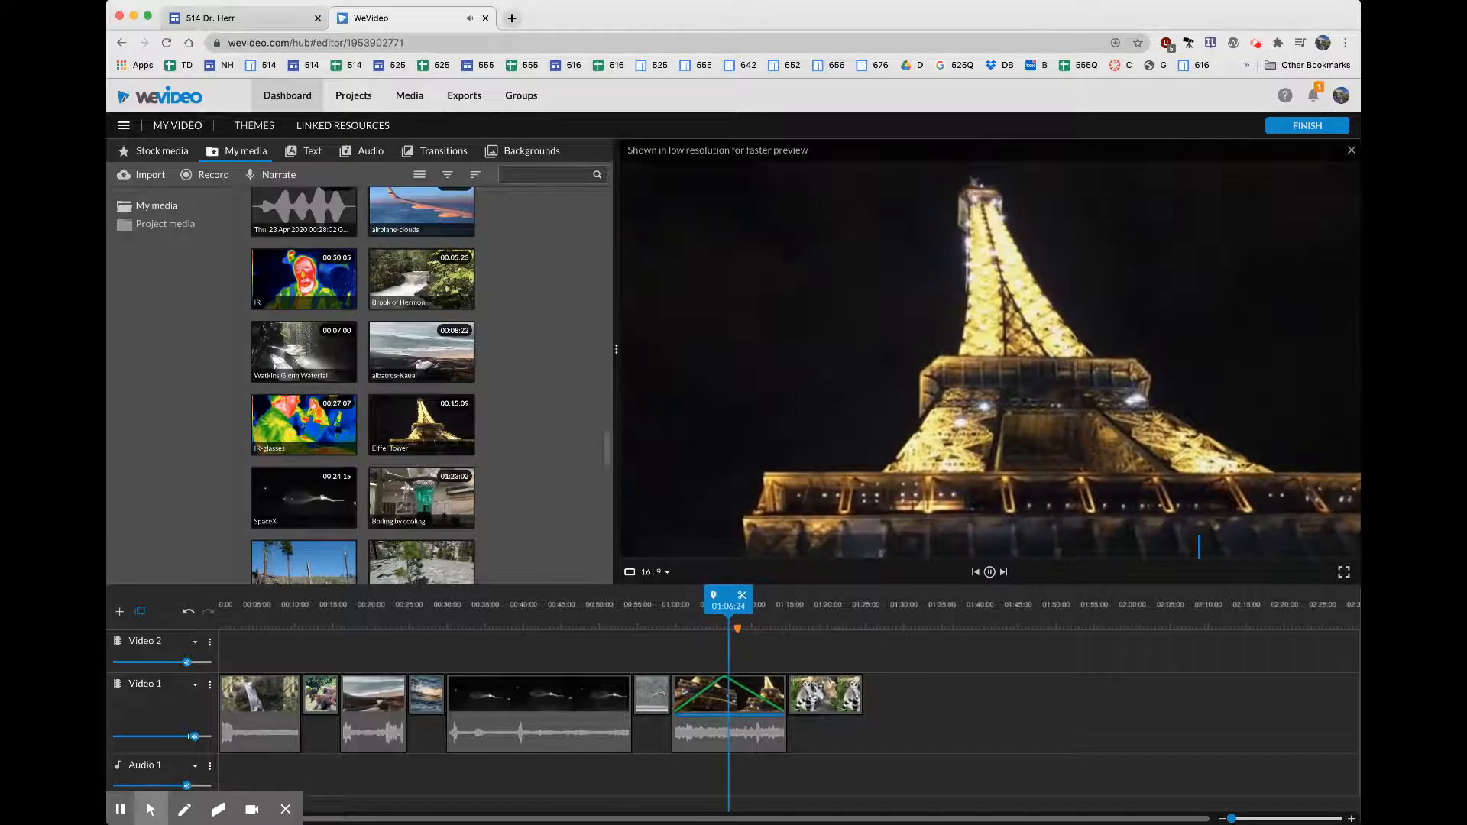
key(space)
click(924, 759)
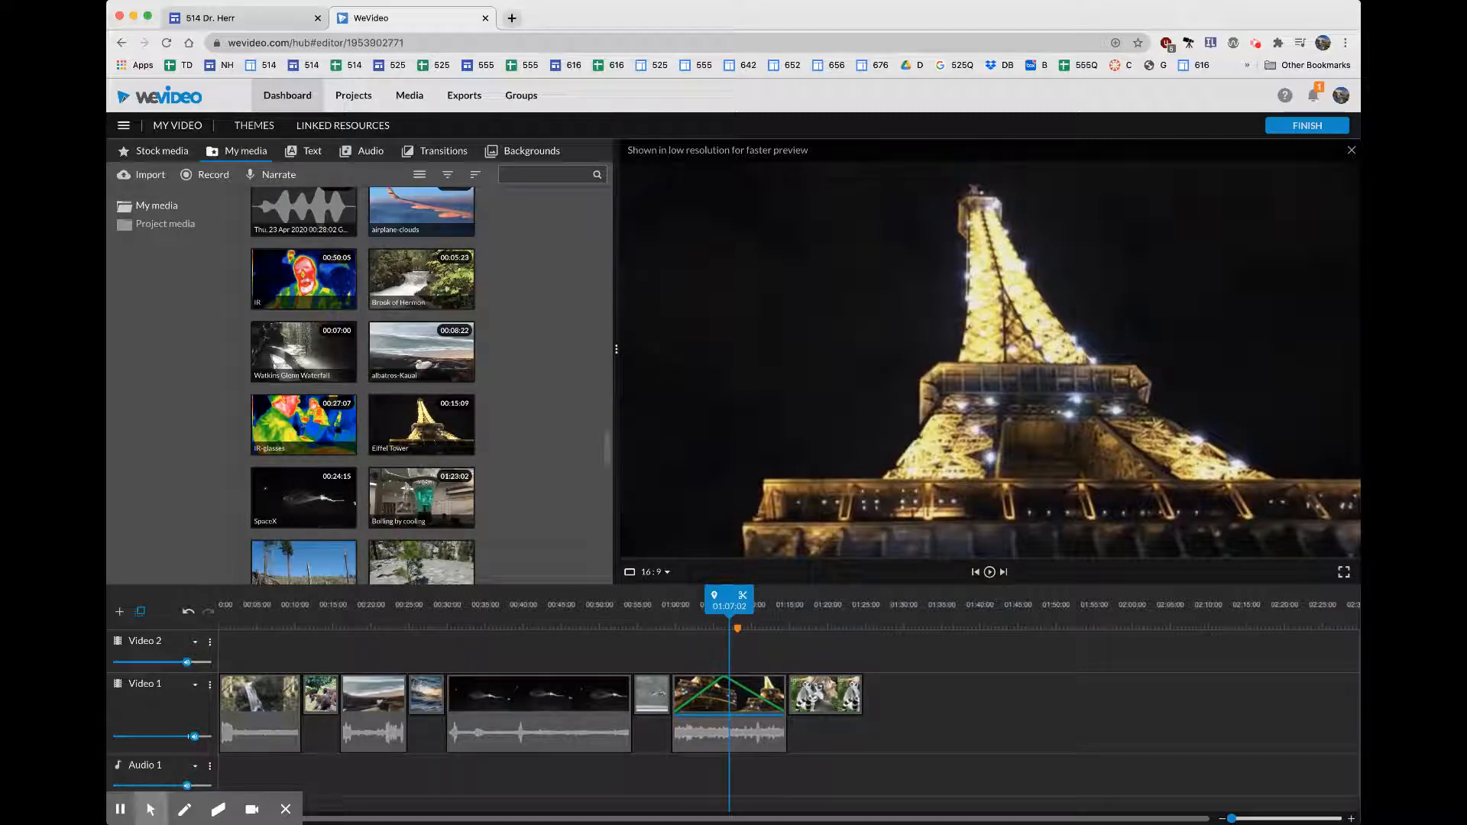
- Close the screen recorder's drawing toolbar that covers the Audio 1 track controls
click(196, 769)
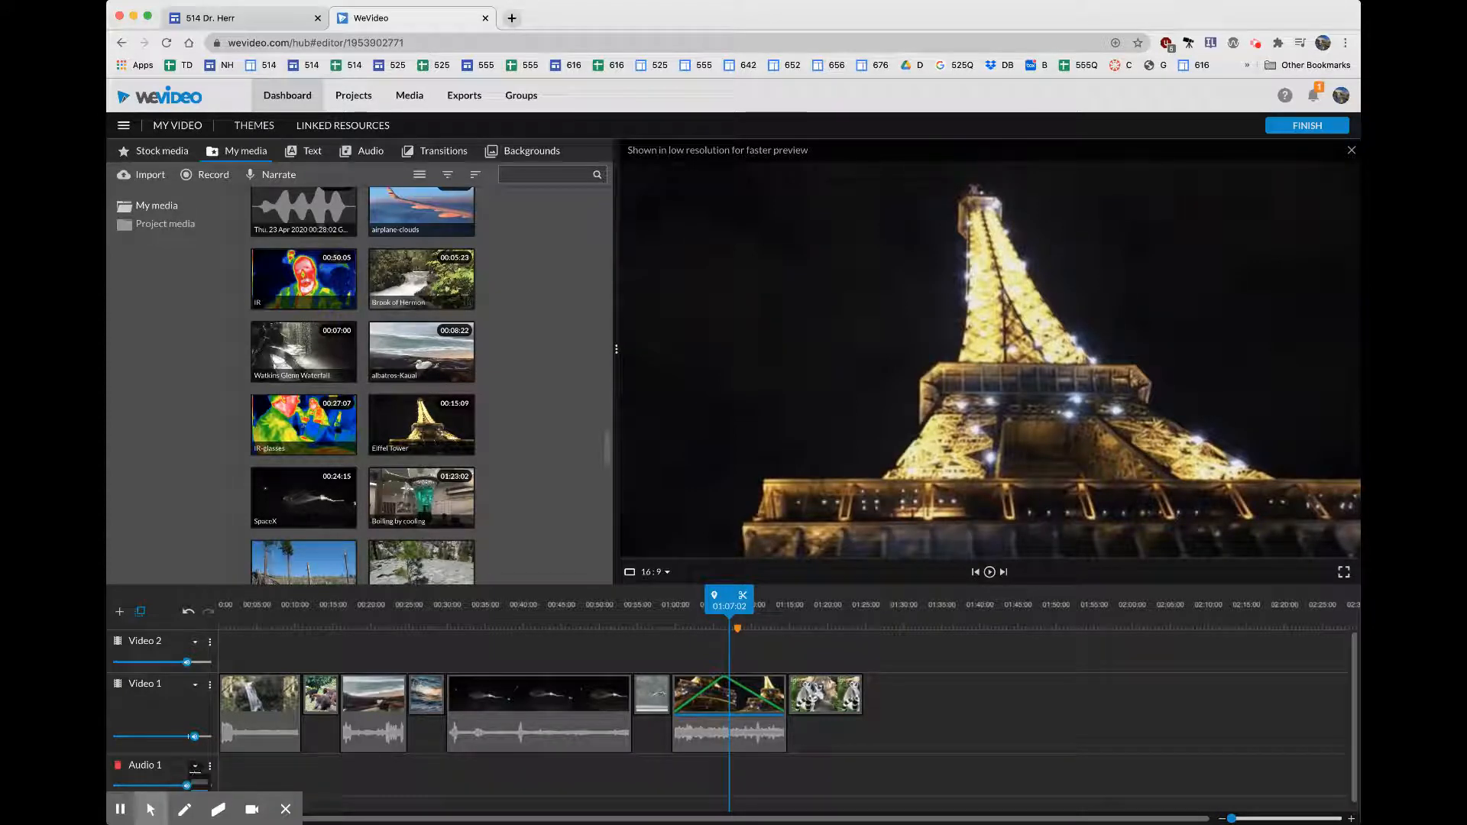
click(341, 778)
scroll(352, 778, down, 1)
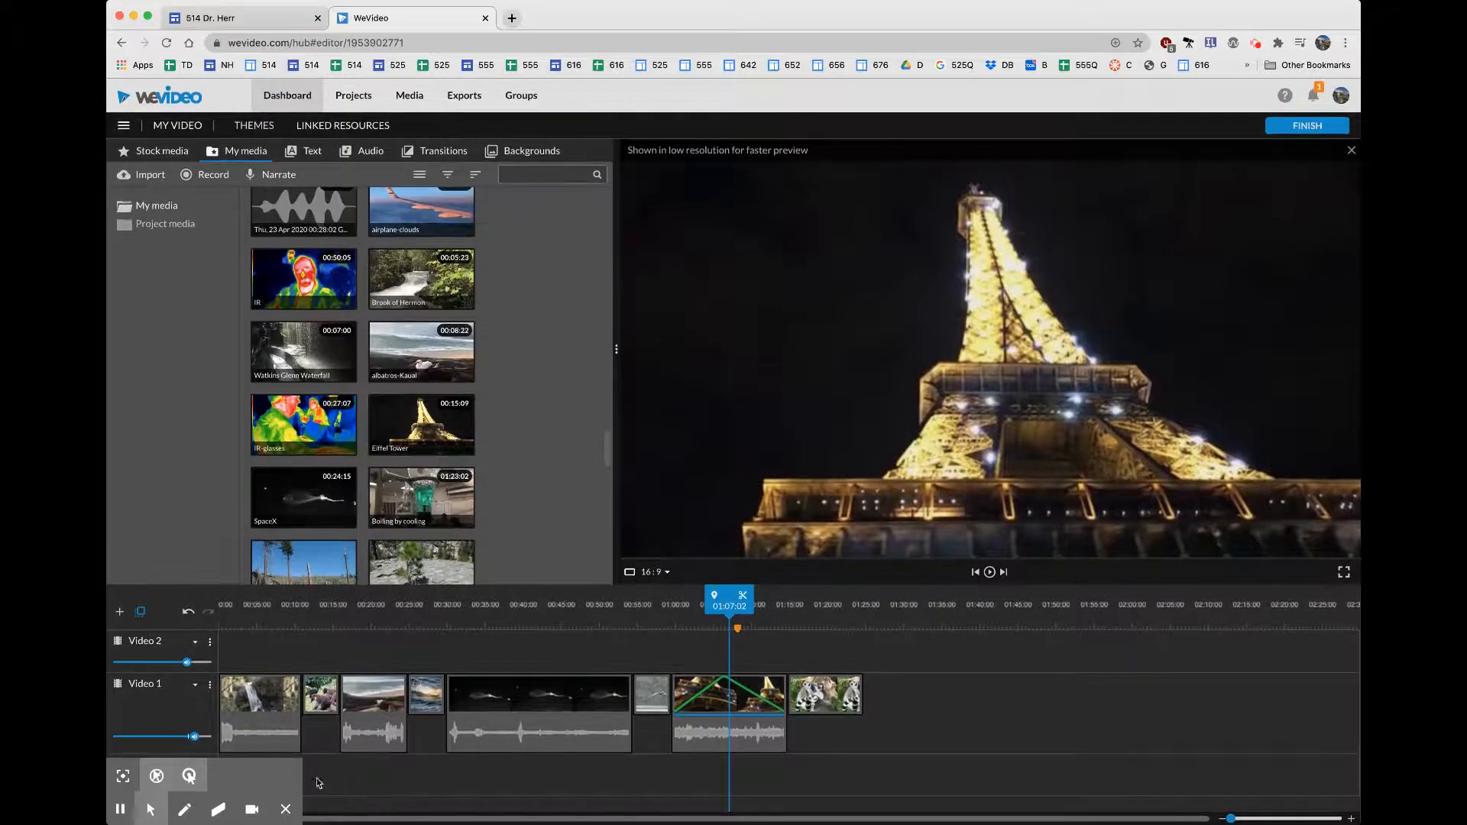
click(286, 812)
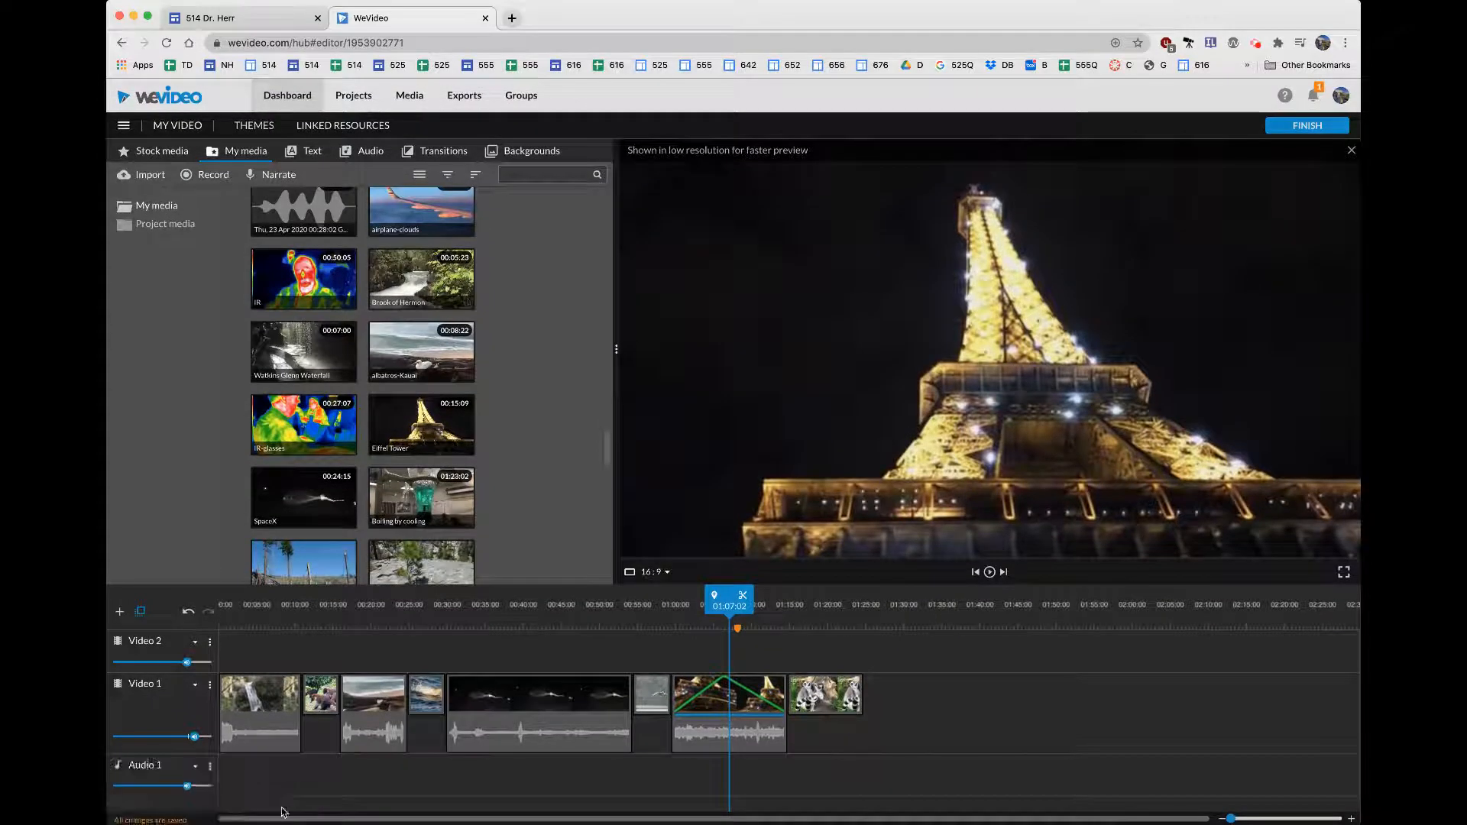
- Examine the Audio 1 track's lock, solo and height options and its editable name
click(210, 766)
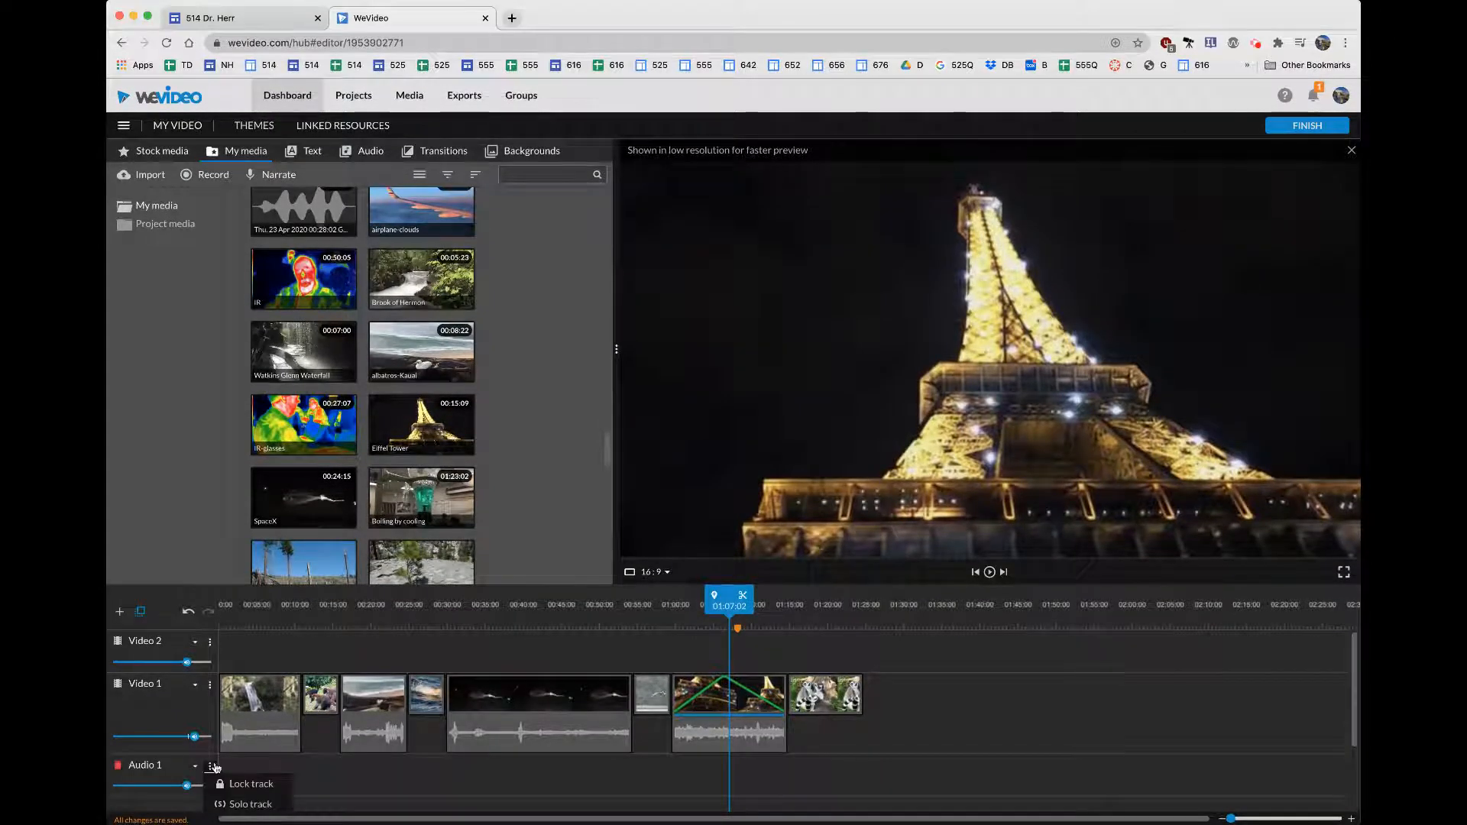
click(193, 769)
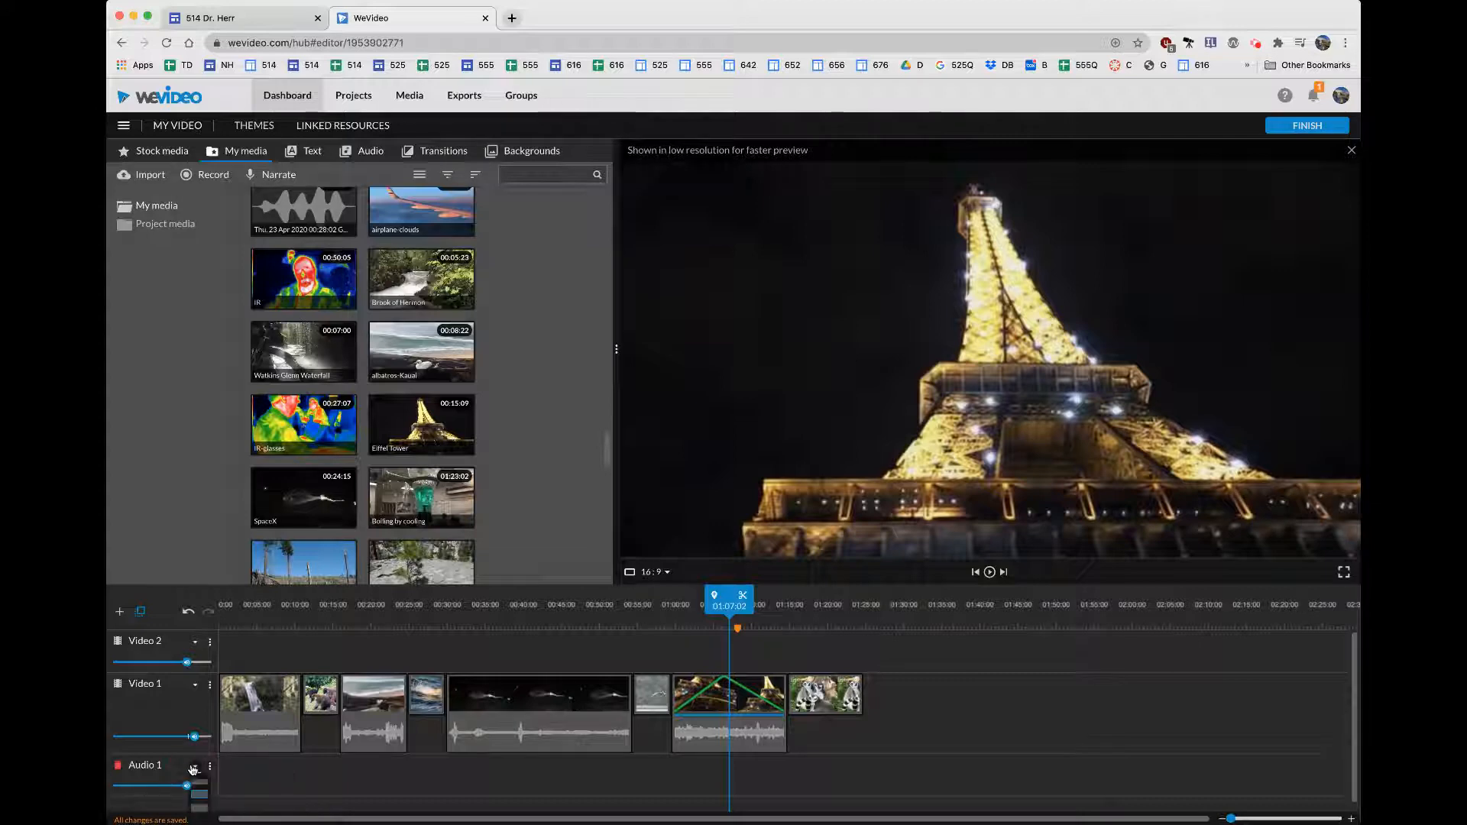
click(137, 763)
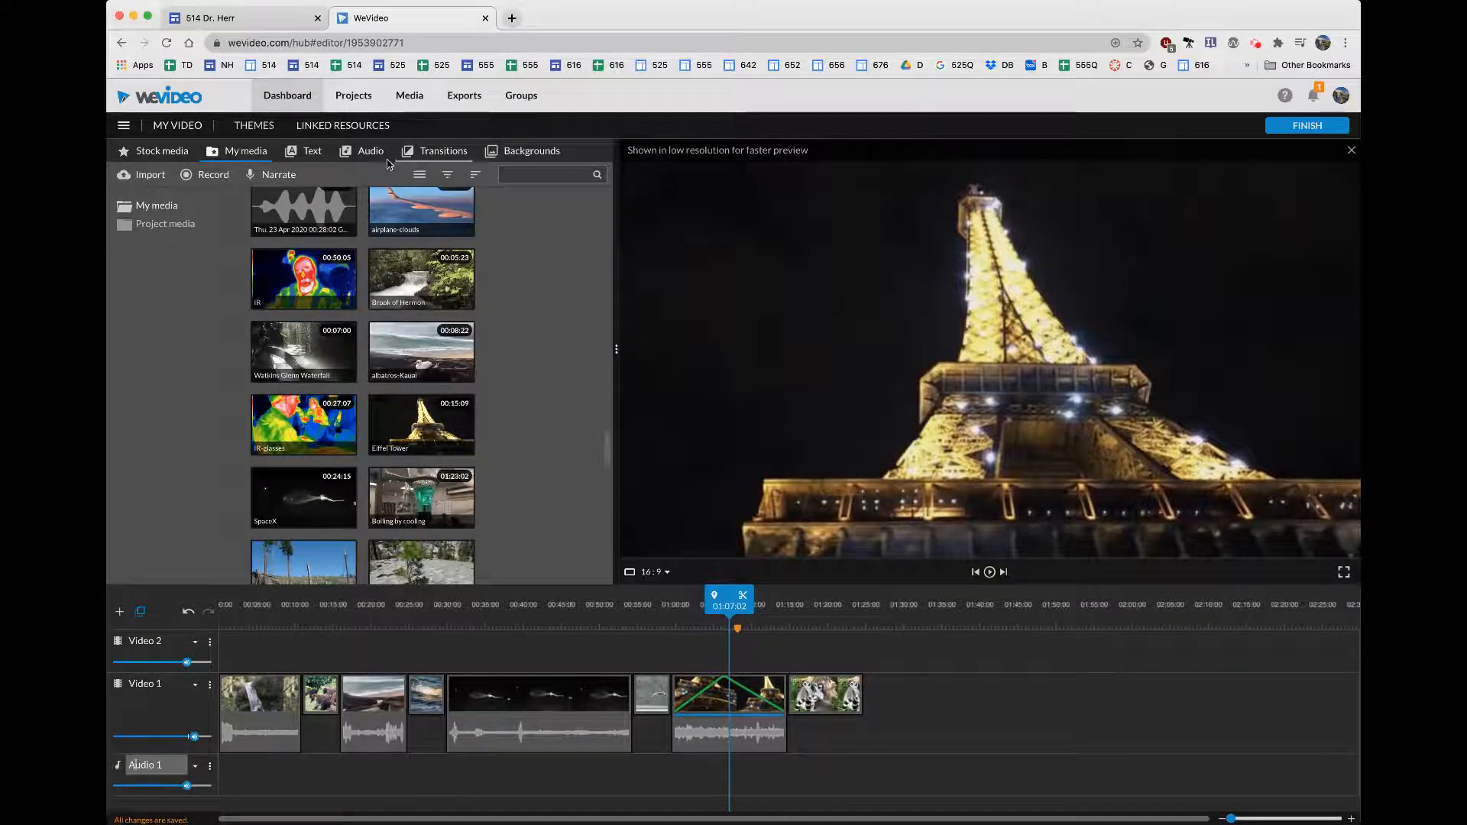
- Add the free music track "Upbeat Summer" to Audio 1, starting at the beginning of the timeline
click(369, 152)
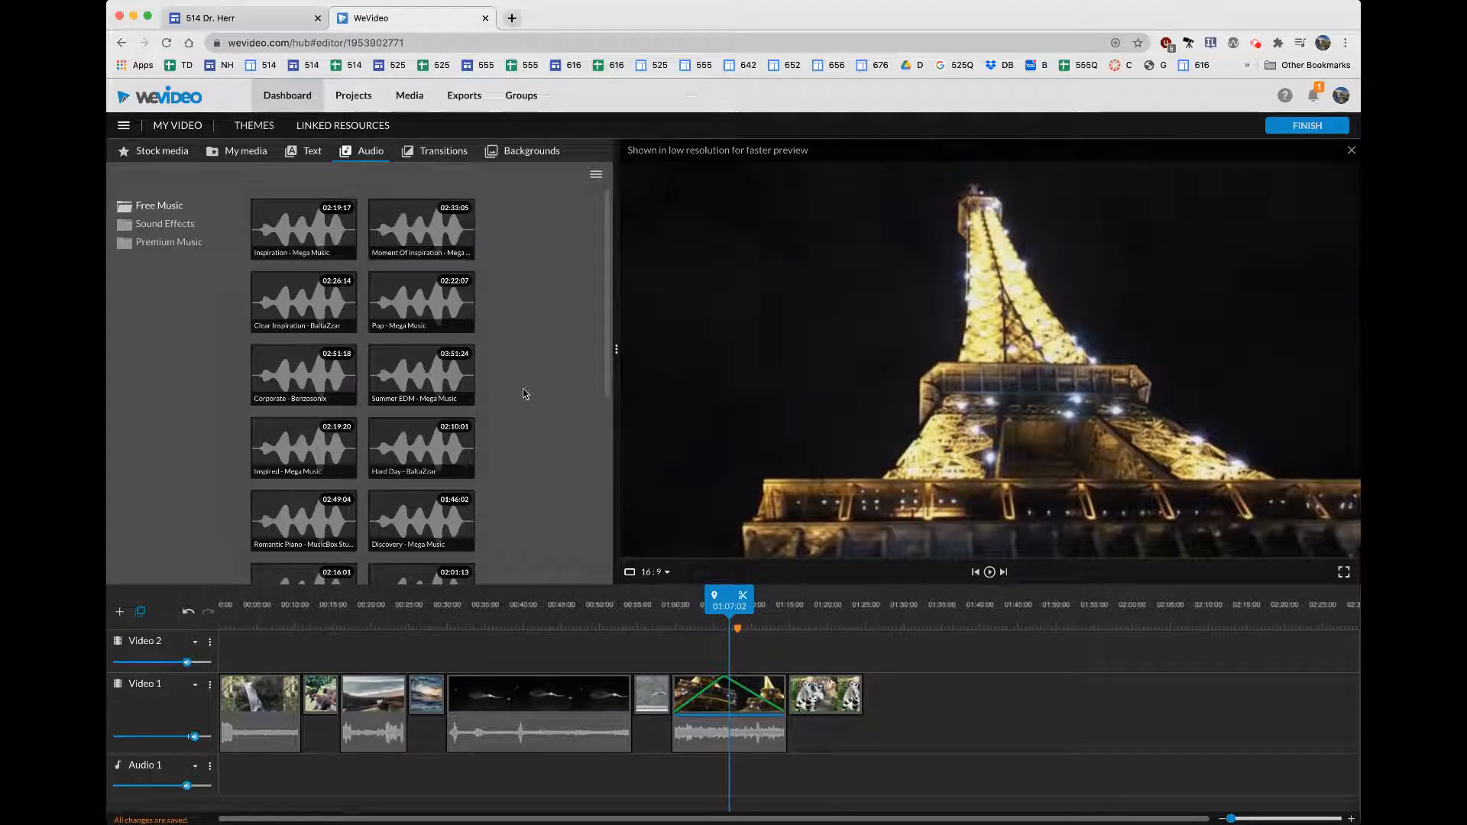
scroll(522, 393, down, 3)
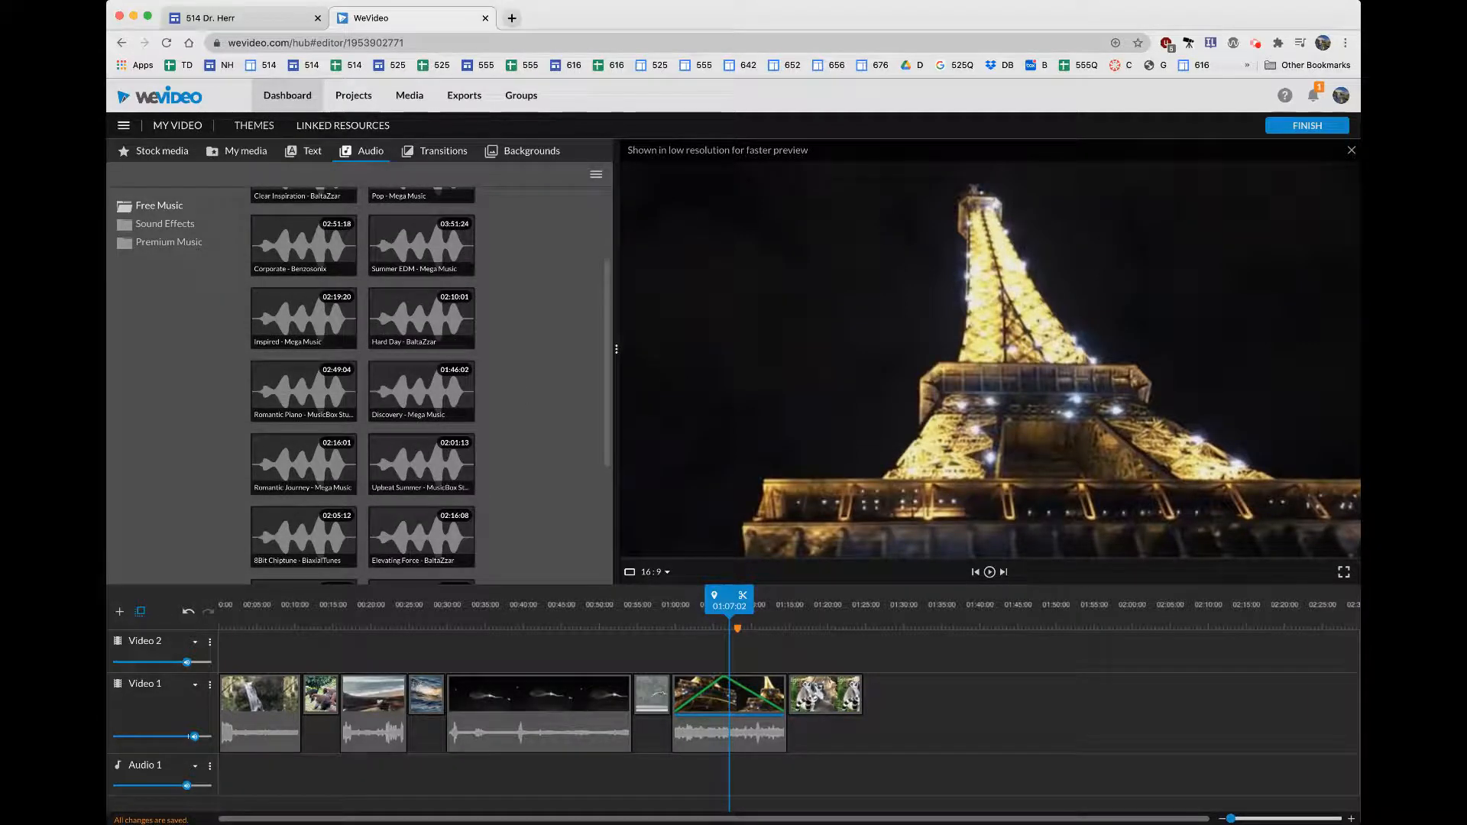
drag(417, 459, 241, 773)
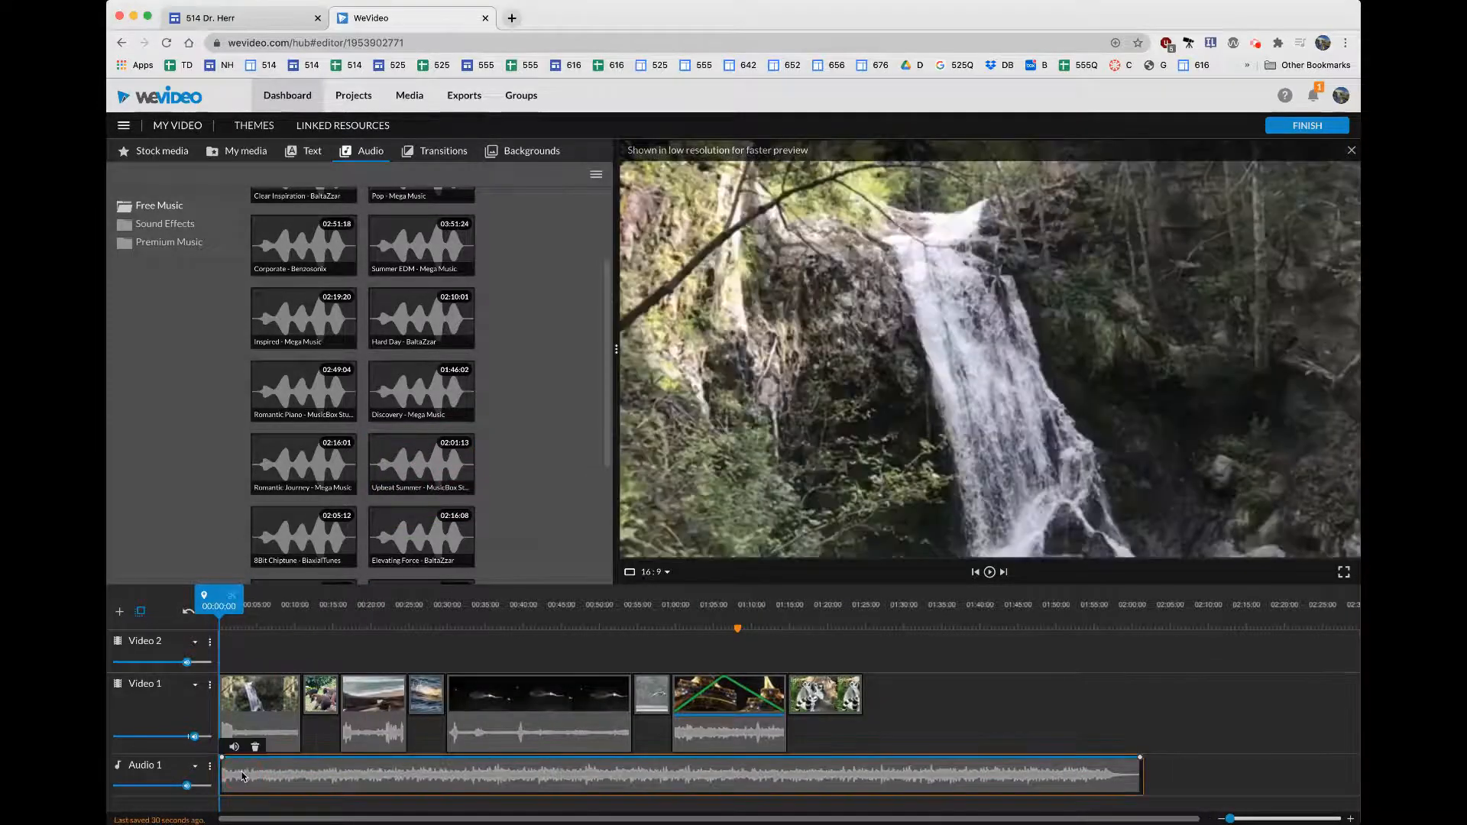
- Play the waterfall clip from the timeline start and part of the seabird clip to hear their sound mixed with the music
key(space)
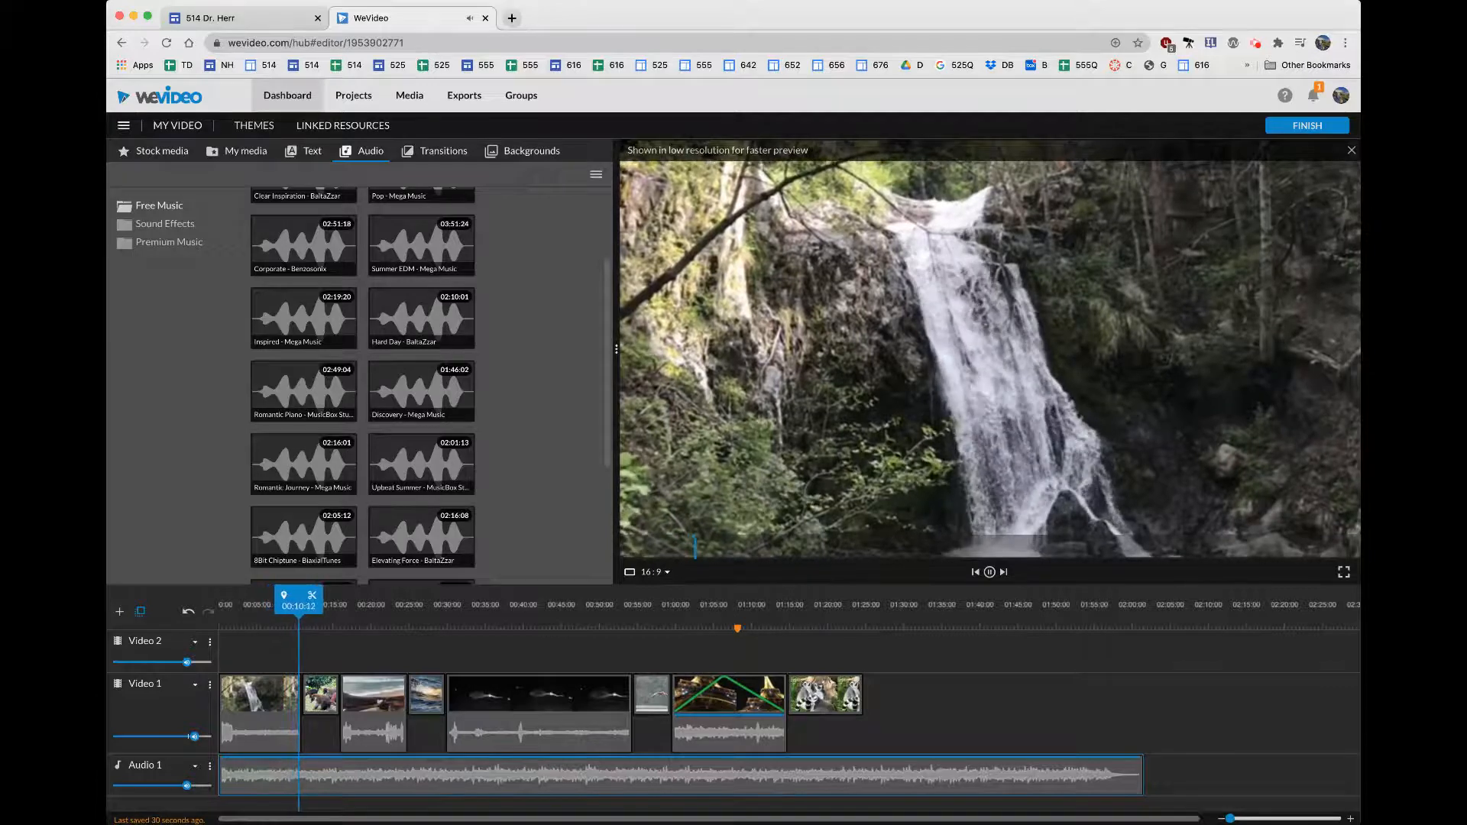
click(362, 736)
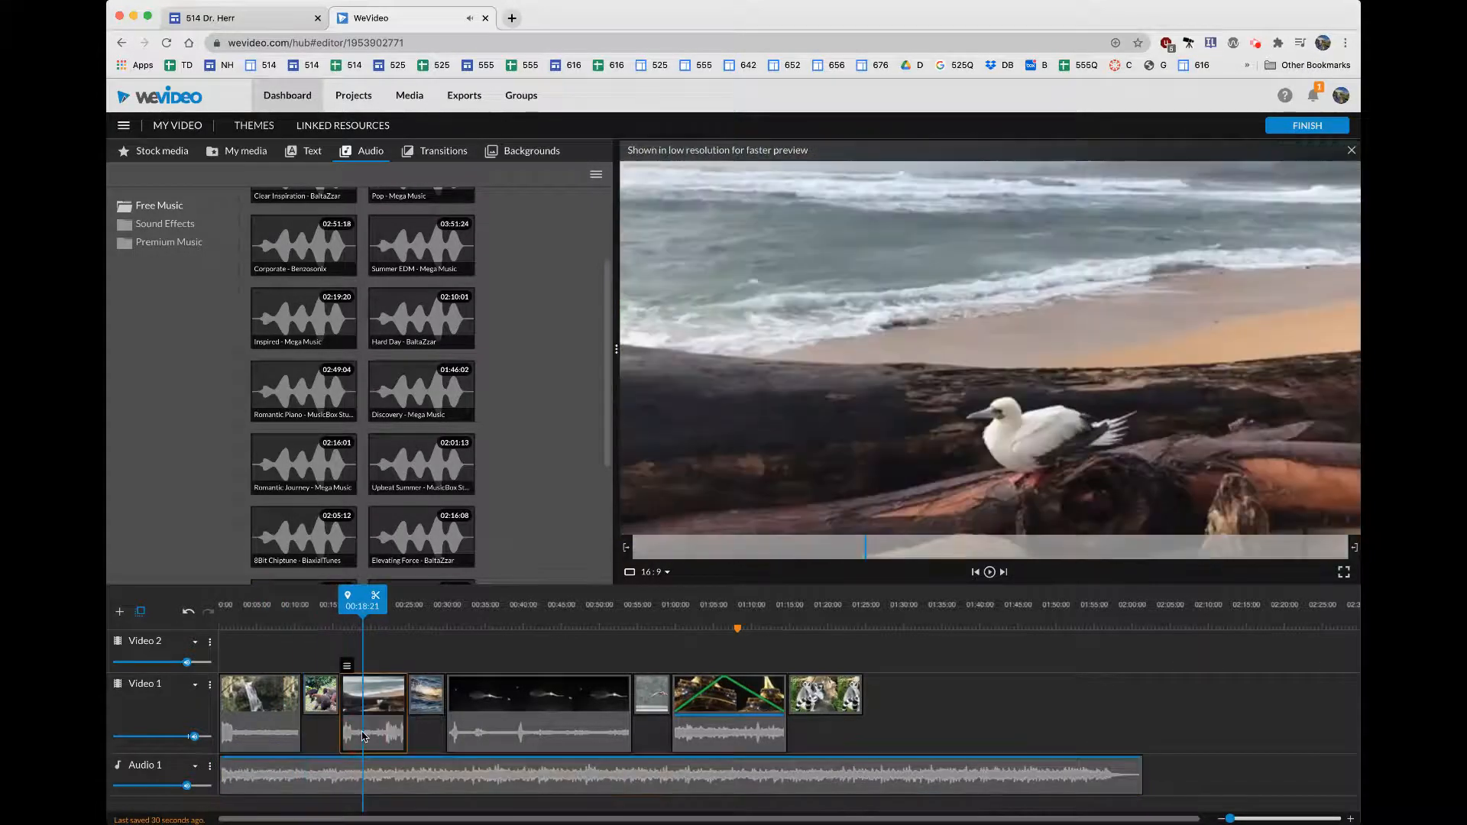
key(space)
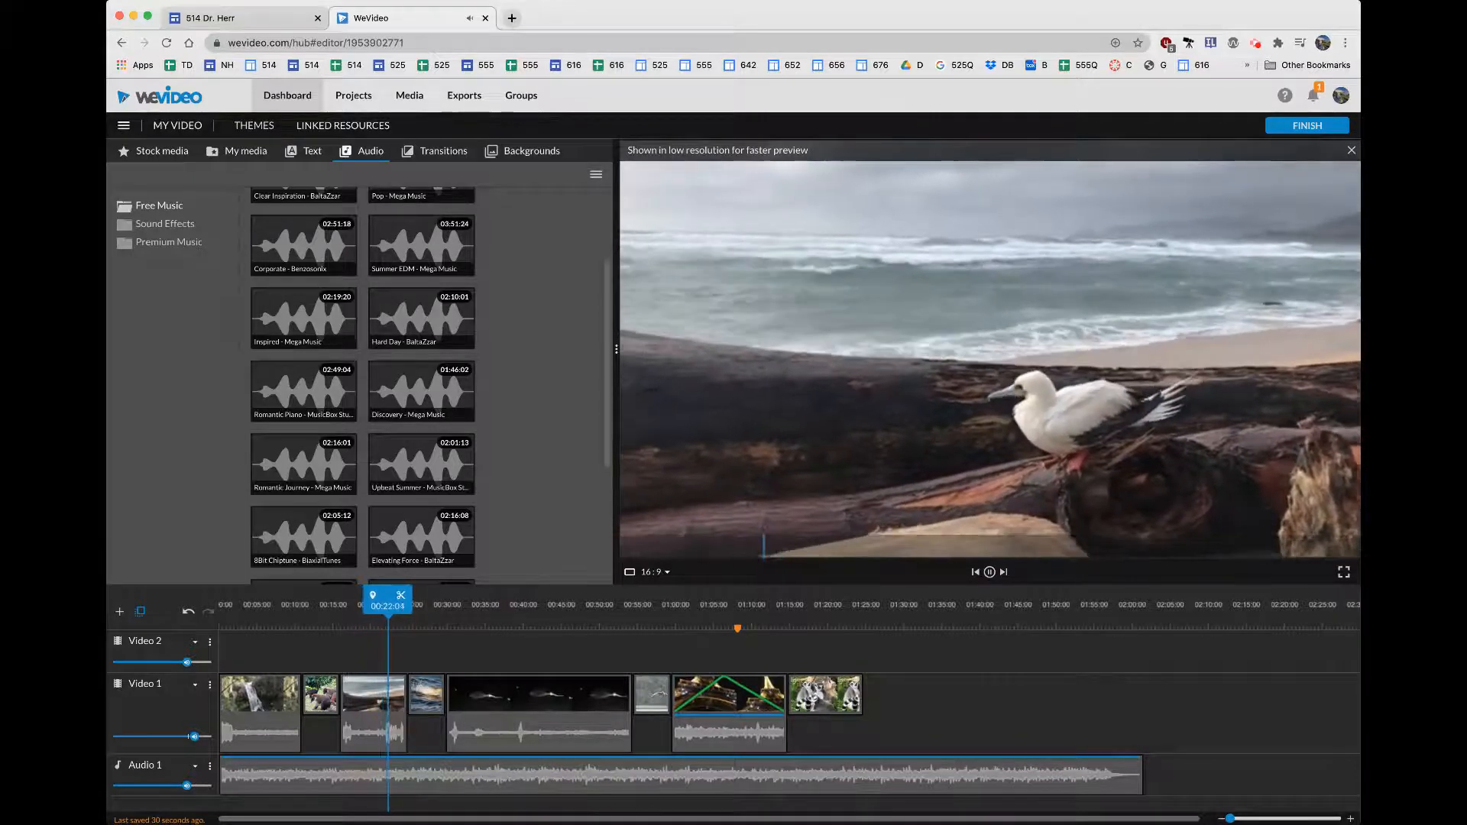
click(362, 713)
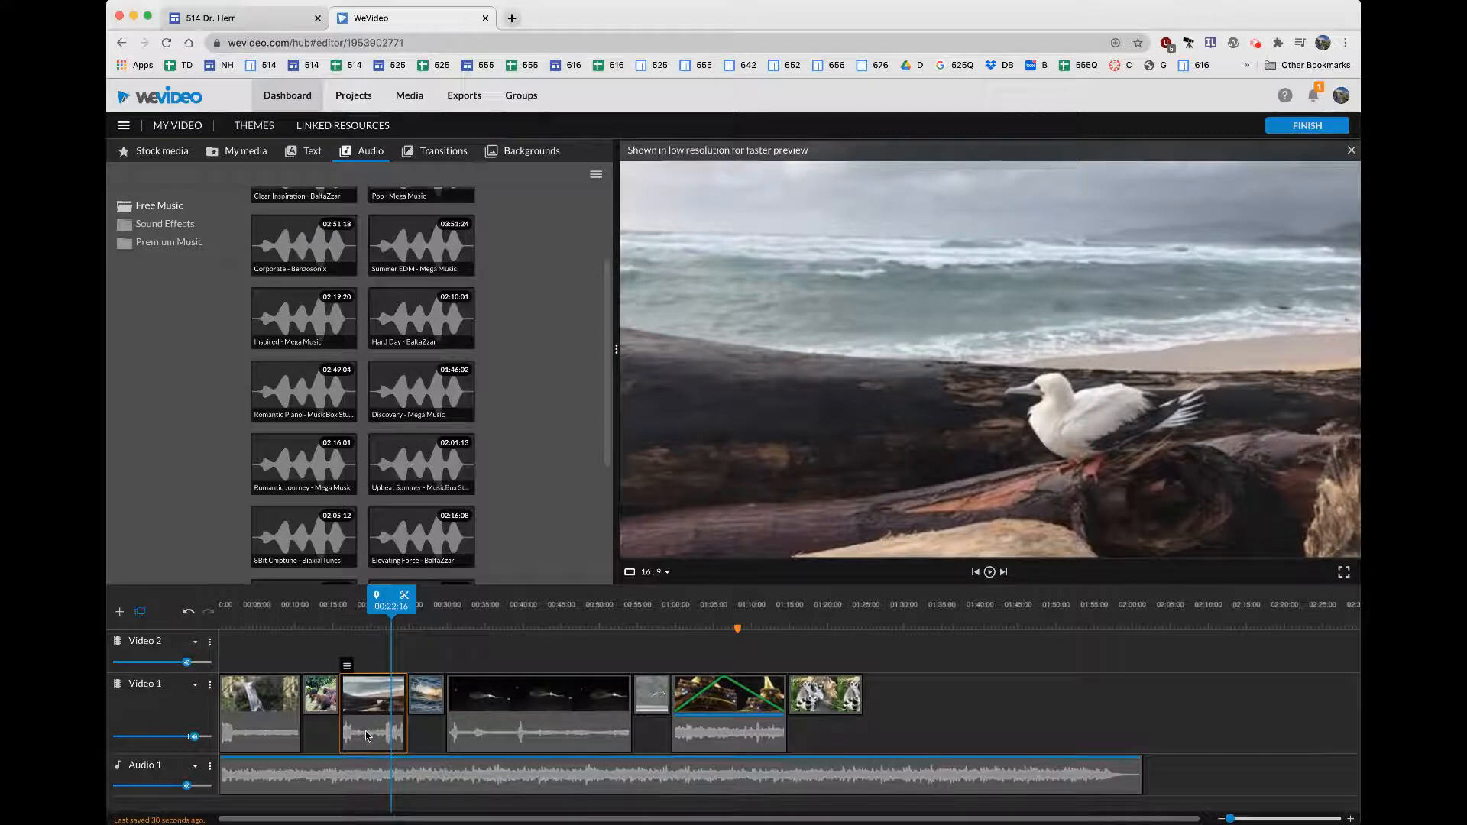
- Set the Video 1 track volume to 0% and replay the seabird clip from its start with only the music
mouse_move(192, 738)
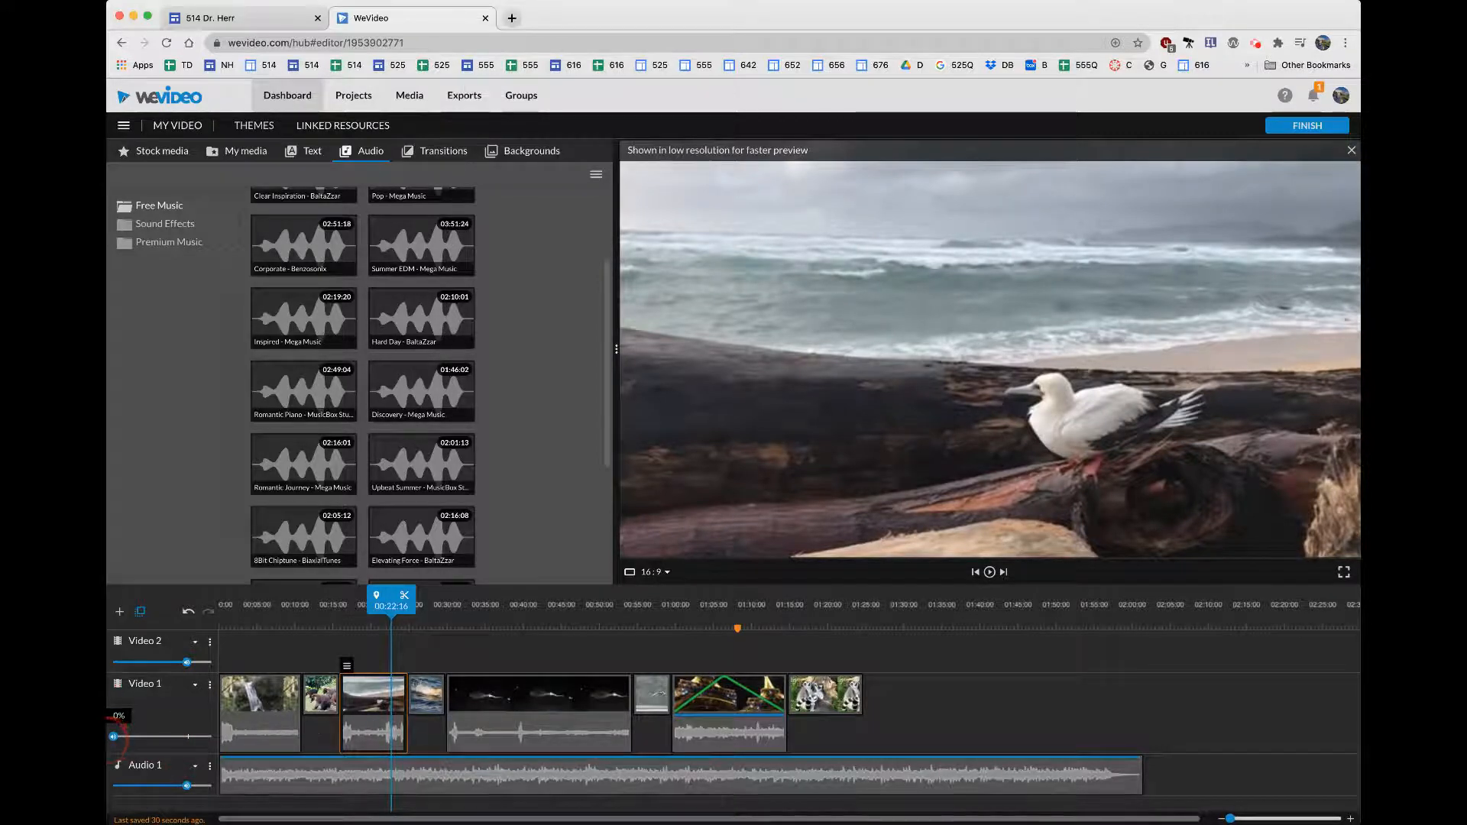
drag(391, 604, 341, 613)
key(space)
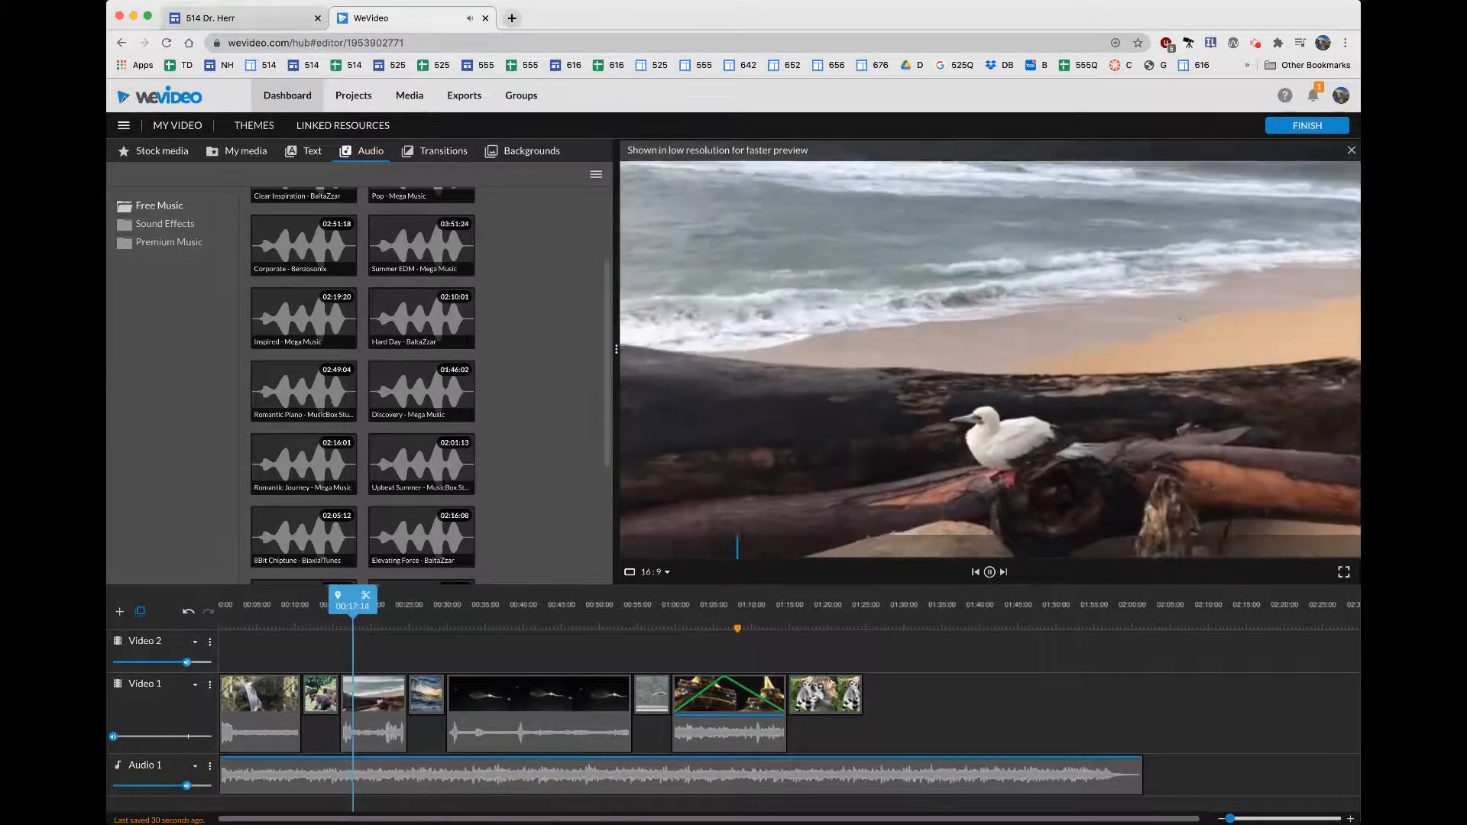